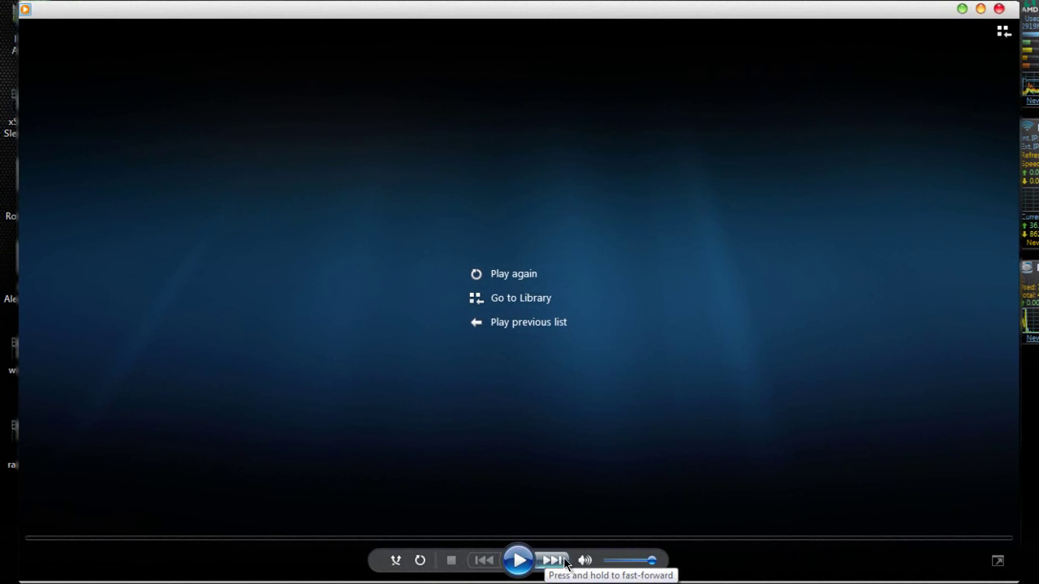
# Play the 'Another map transition' clip three times in Windows Media Player, then close the player
pyautogui.click(518, 560)
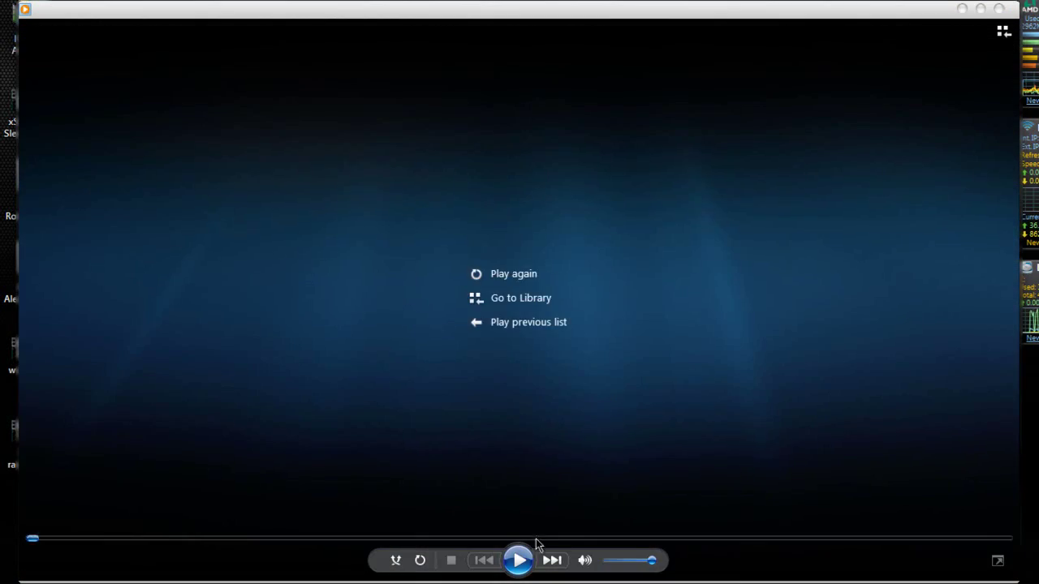
pyautogui.click(524, 555)
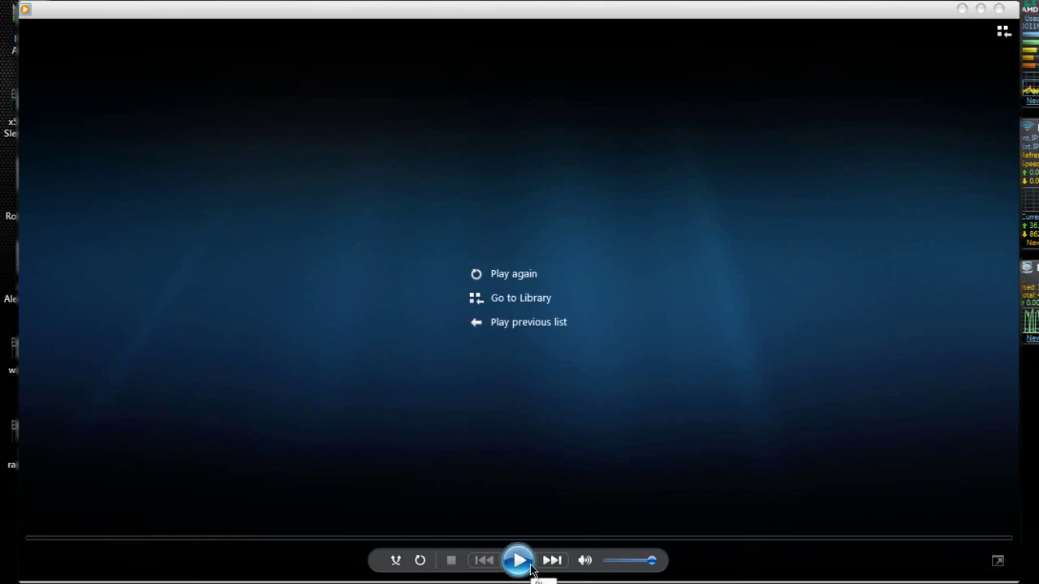
pyautogui.click(529, 566)
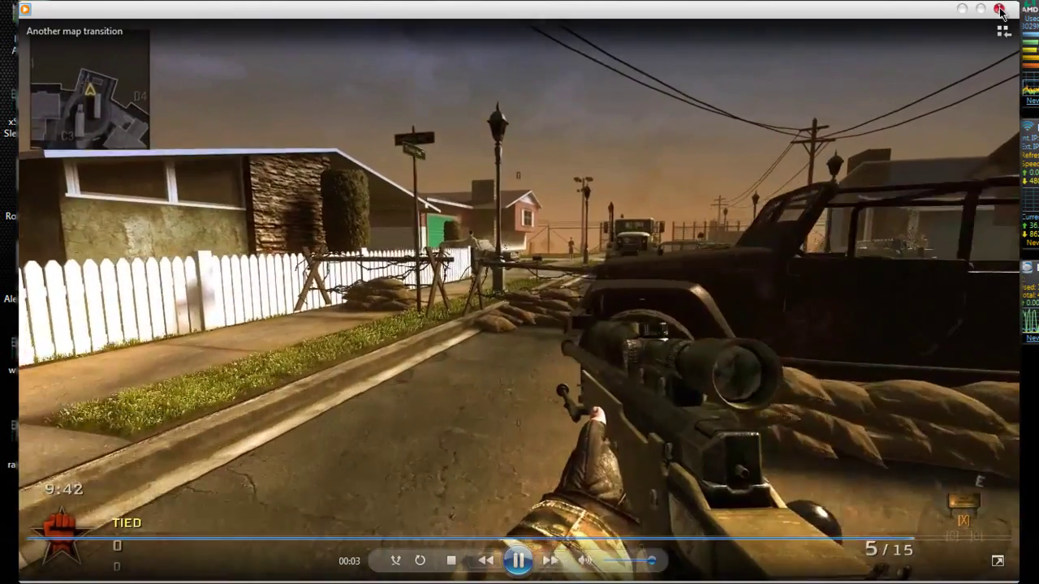
pyautogui.click(998, 10)
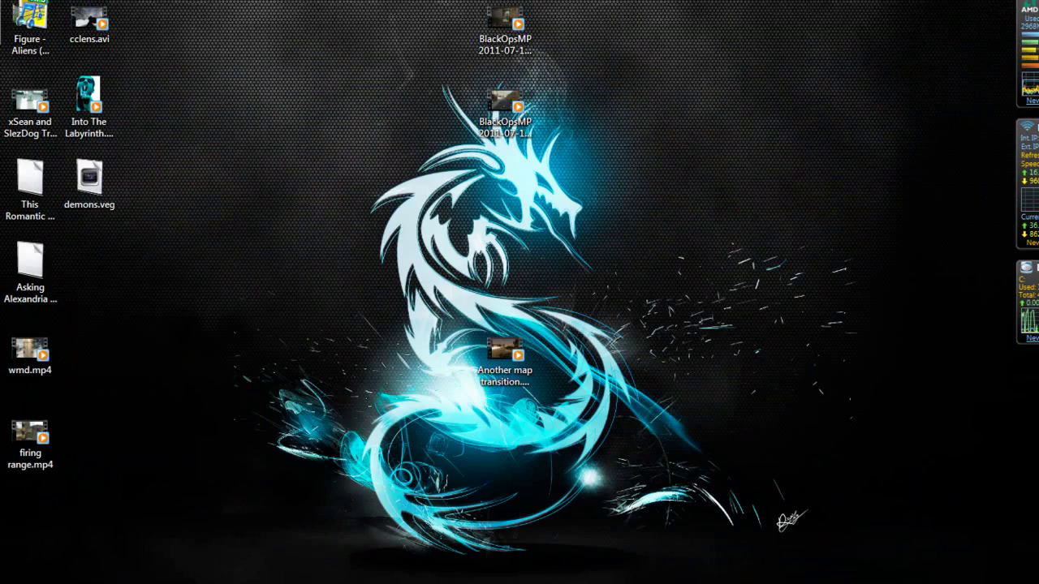
# Switch back to After Effects and restore its window
pyautogui.hotkey('alt', 'Tab')
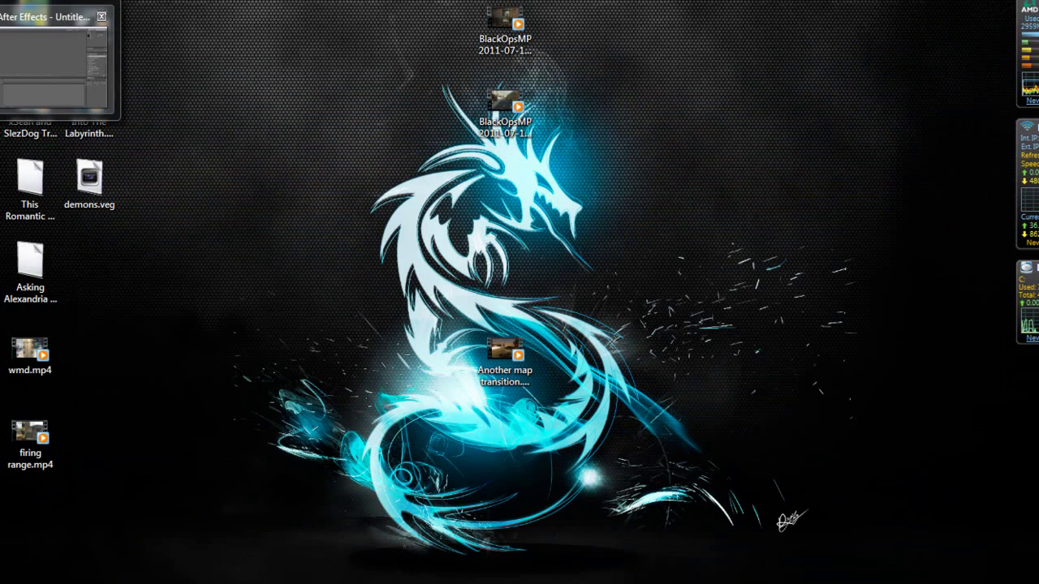
pyautogui.moveTo(53, 65)
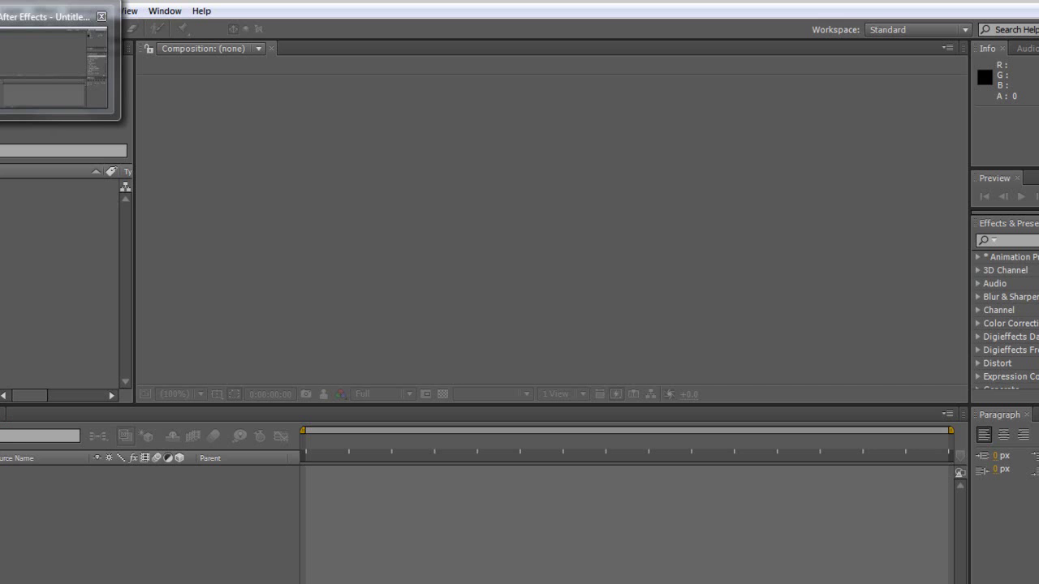
pyautogui.click(21, 57)
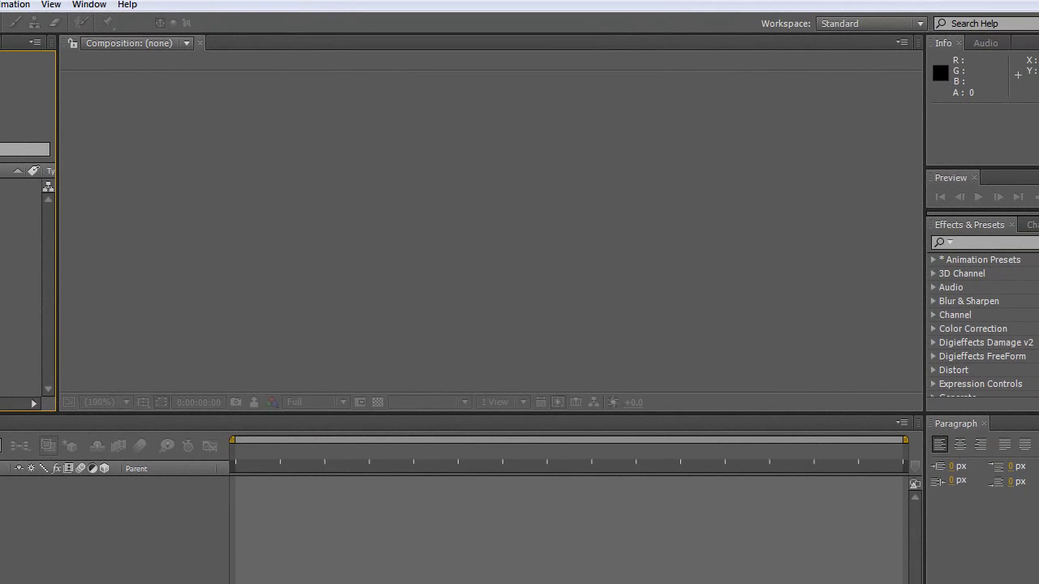
# Import both BlackOpsMP 2011-07-10 .avi clips, after dismissing an unsupported .sfk file error
pyautogui.hotkey('ctrl', 'i')
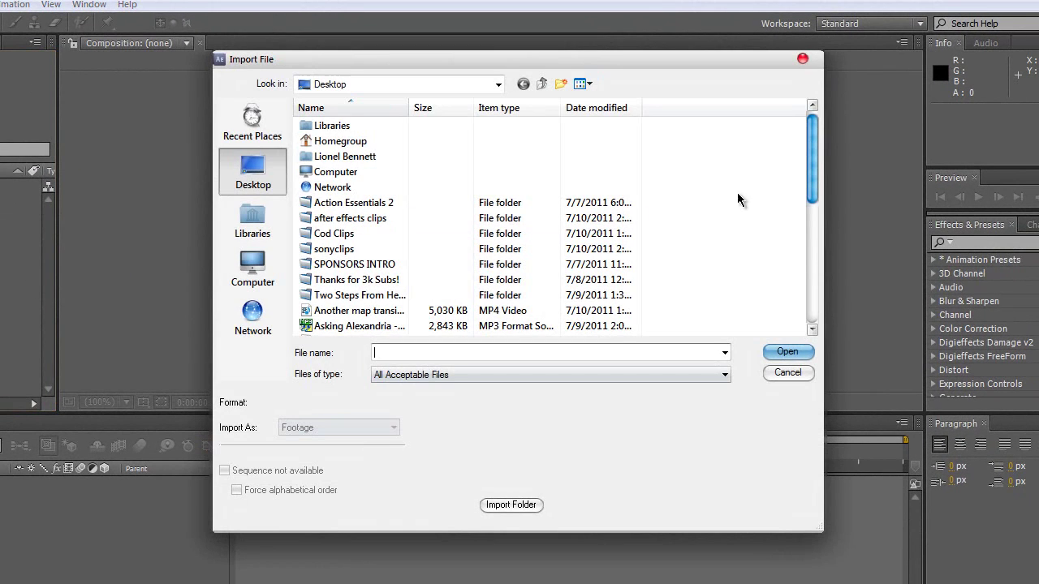
pyautogui.scroll(-5, 458, 205)
pyautogui.click(459, 202)
pyautogui.scroll(-1, 429, 202)
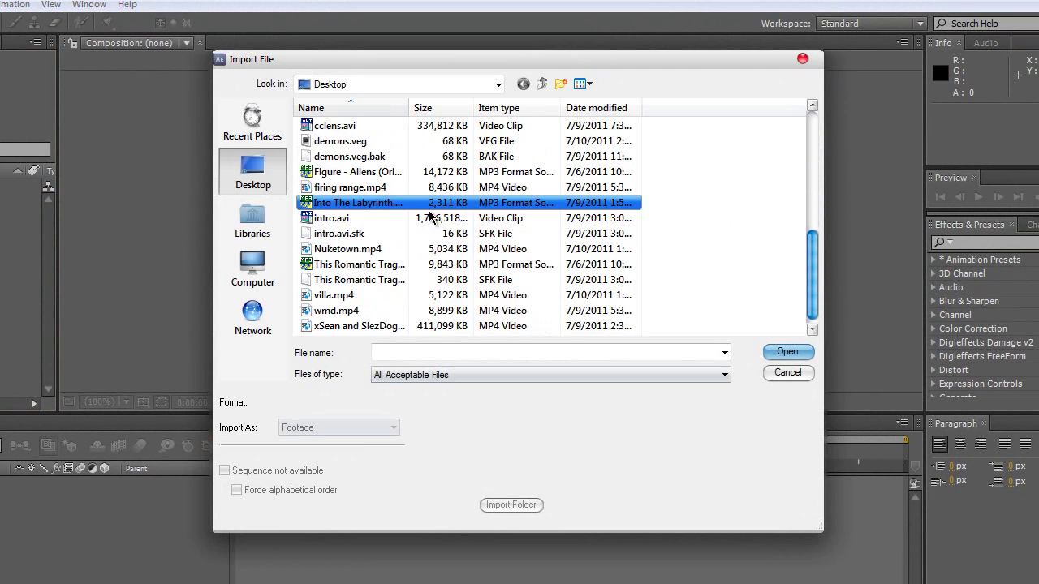
pyautogui.scroll(2, 428, 236)
pyautogui.doubleClick(404, 174)
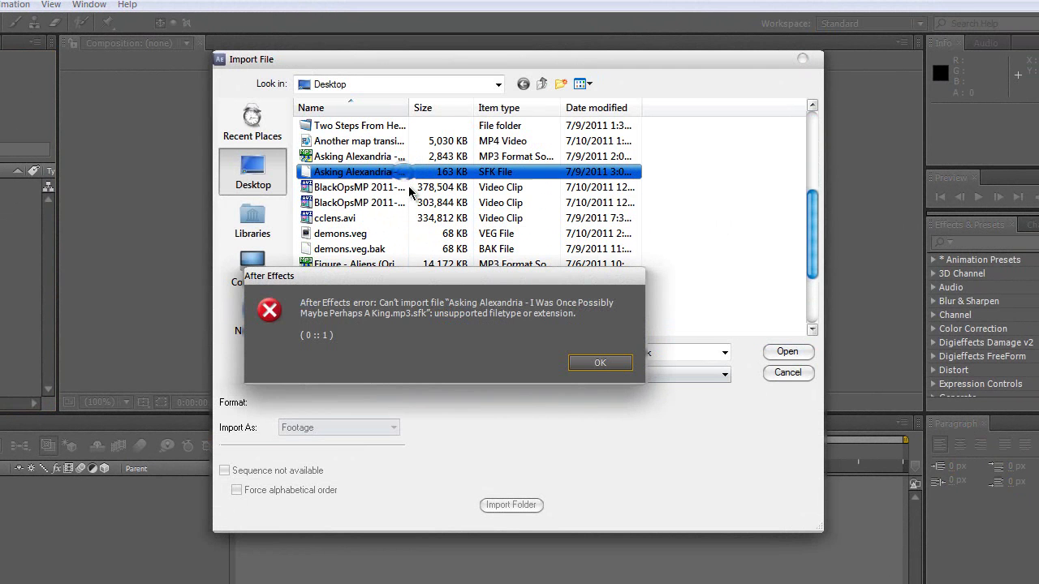
pyautogui.click(601, 362)
pyautogui.click(420, 188)
pyautogui.keyDown('shift'); pyautogui.click(421, 178); pyautogui.keyUp('shift')
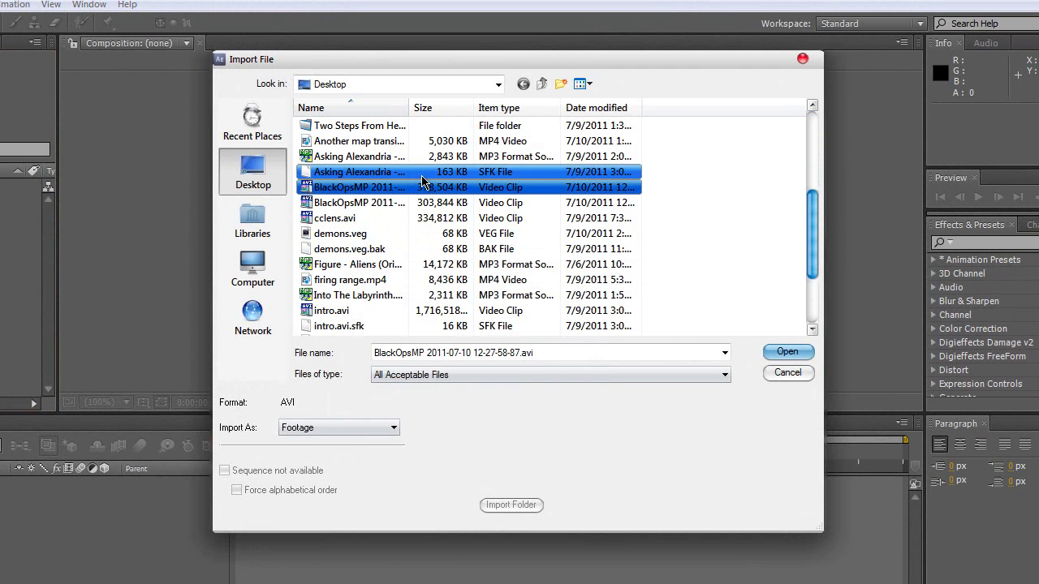
pyautogui.keyDown('shift'); pyautogui.click(422, 202); pyautogui.keyUp('shift')
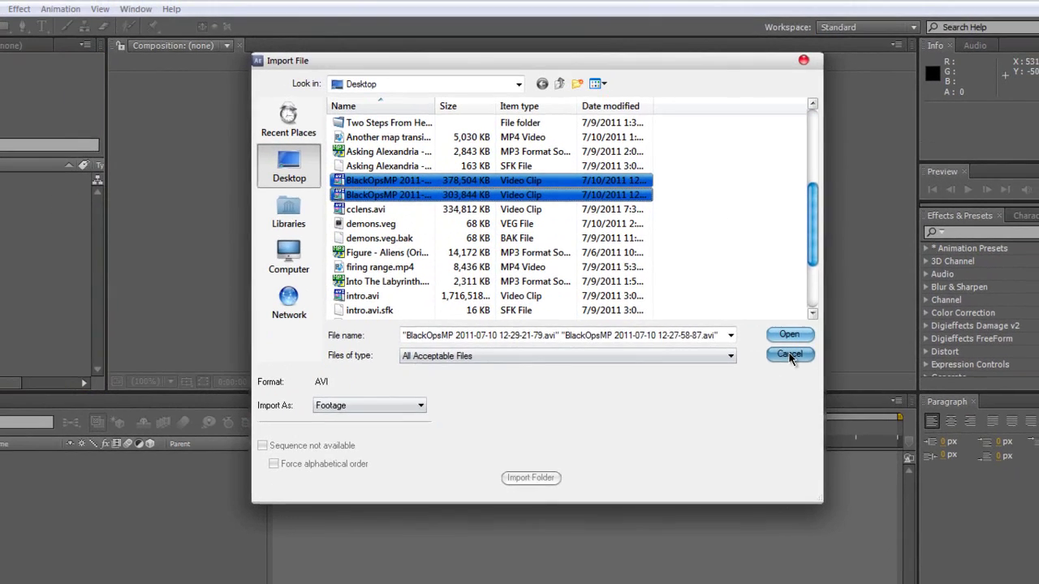
pyautogui.click(786, 352)
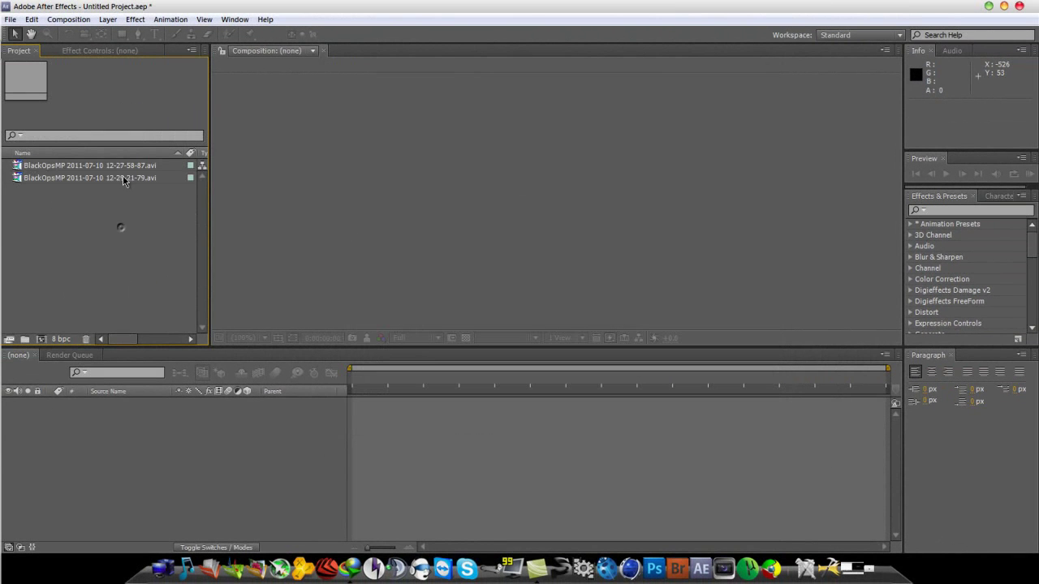
# Create a new composition from the 12-27-58-87 clip
pyautogui.click(120, 178)
pyautogui.press('Up')
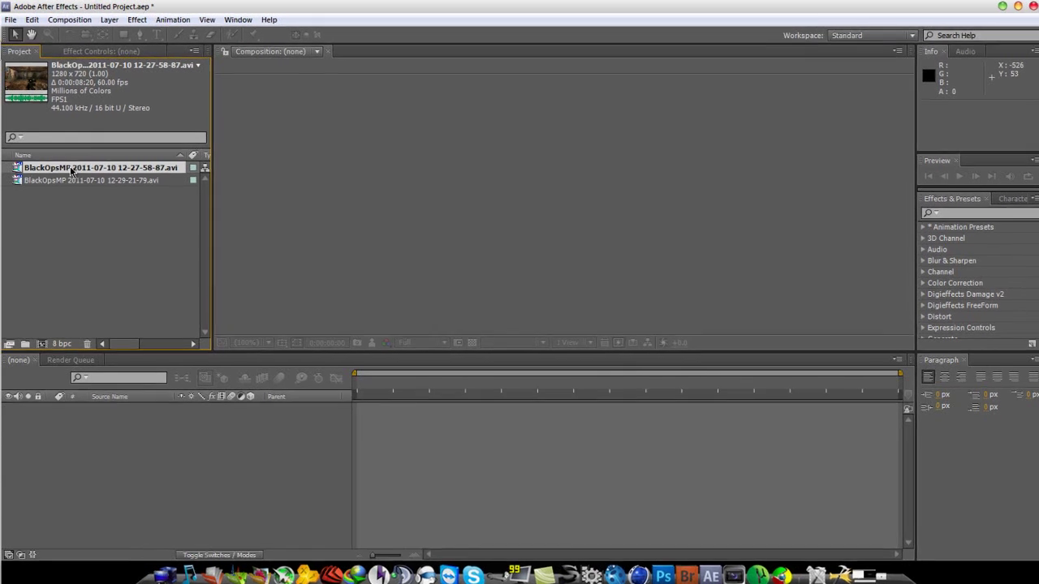
pyautogui.moveTo(70, 168); pyautogui.dragTo(90, 227)
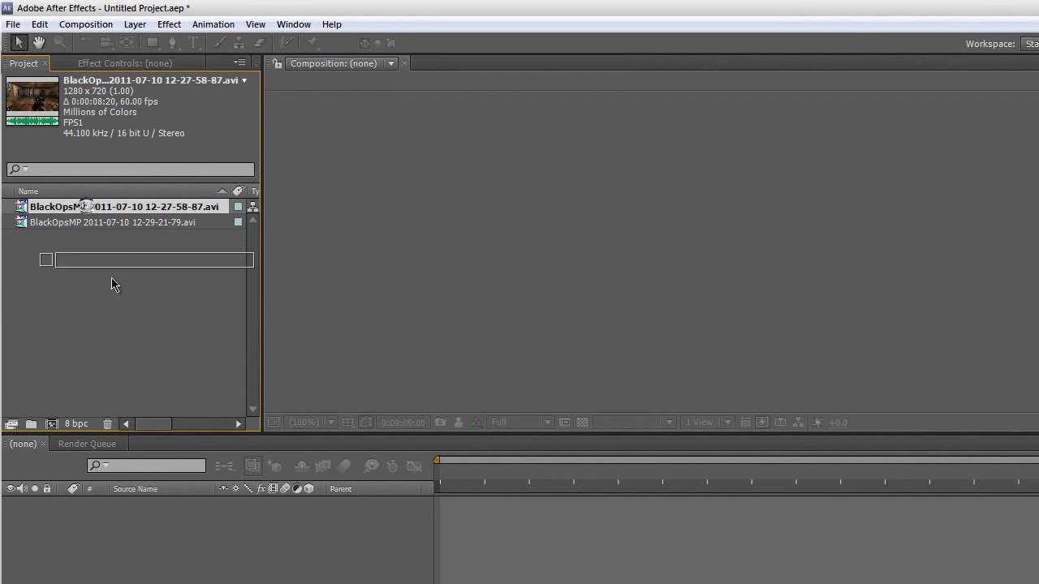
pyautogui.moveTo(112, 284); pyautogui.dragTo(51, 428)
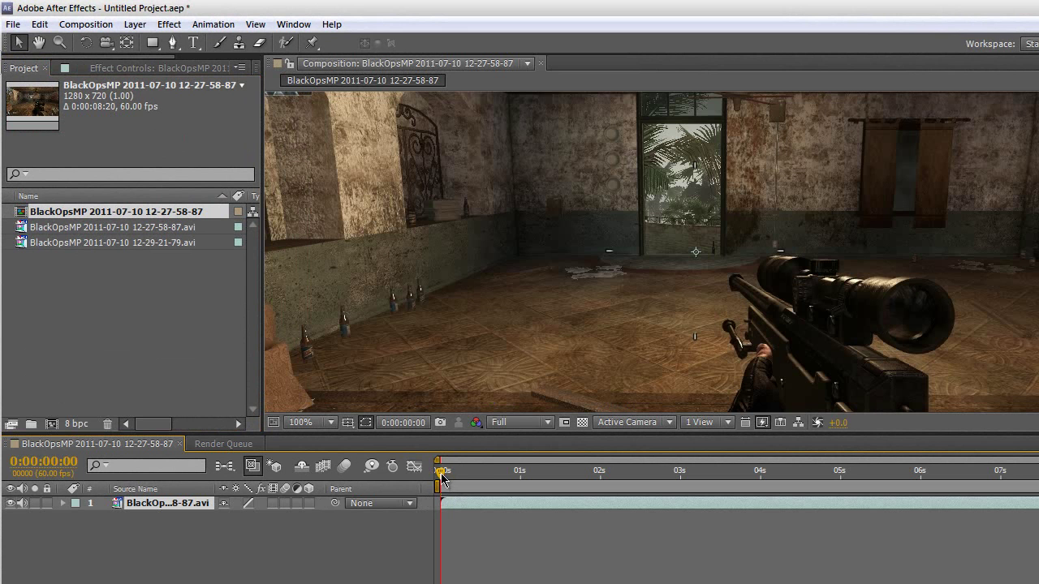
# Duplicate the clip layer at about 4 seconds and delete the duplicate
pyautogui.moveTo(442, 478); pyautogui.dragTo(781, 503)
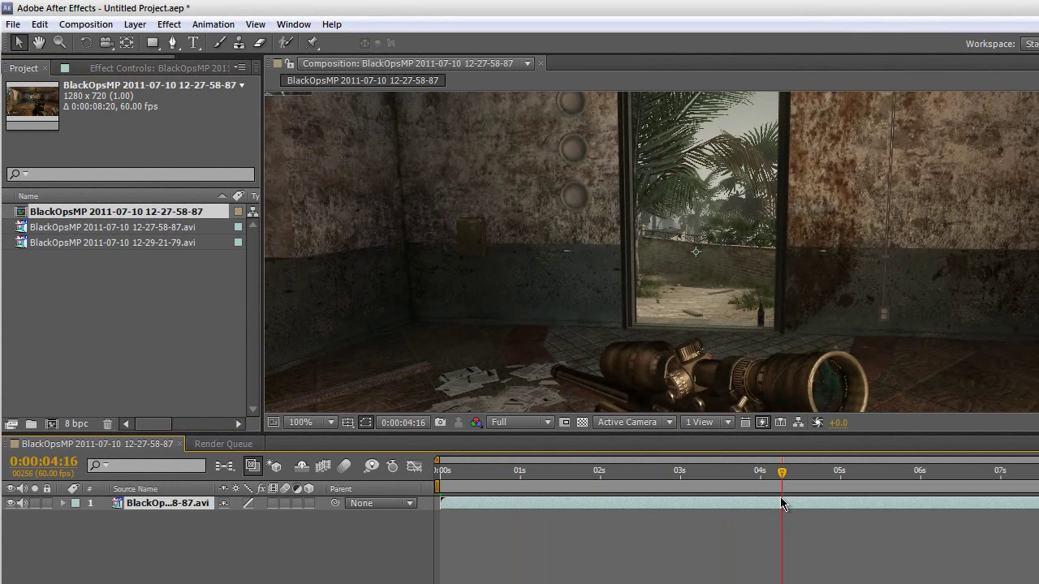
pyautogui.click(39, 24)
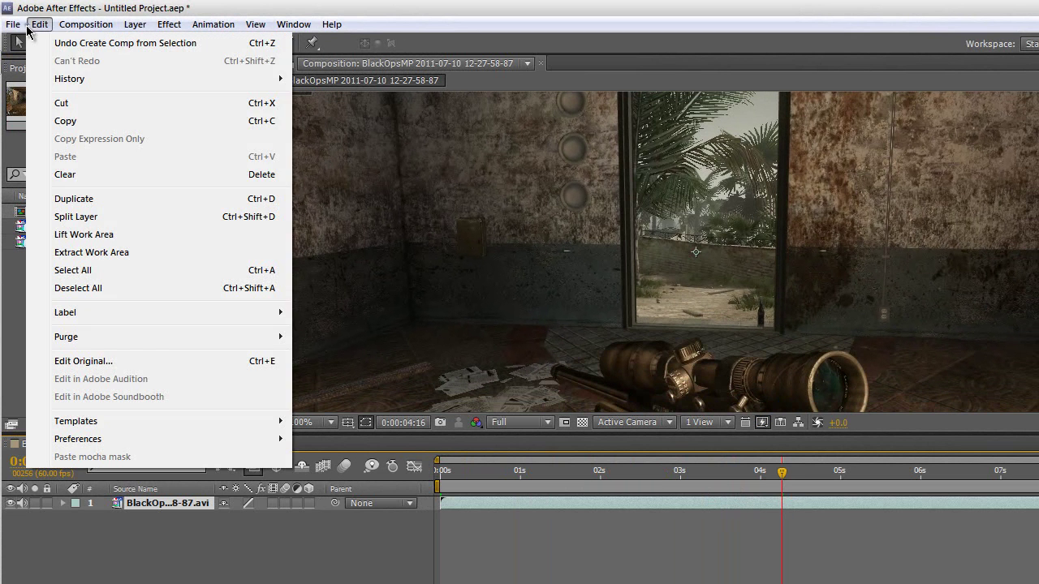
pyautogui.click(95, 200)
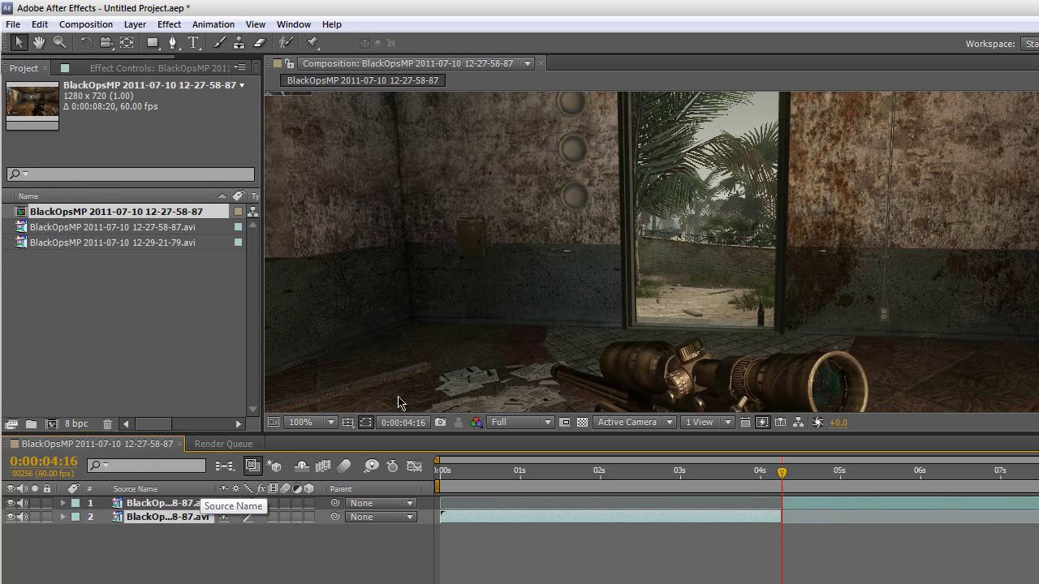
pyautogui.press('Delete')
# Fit the viewer to the frame and add the 12-29-21-79 clip as layer 2
pyautogui.click(320, 422)
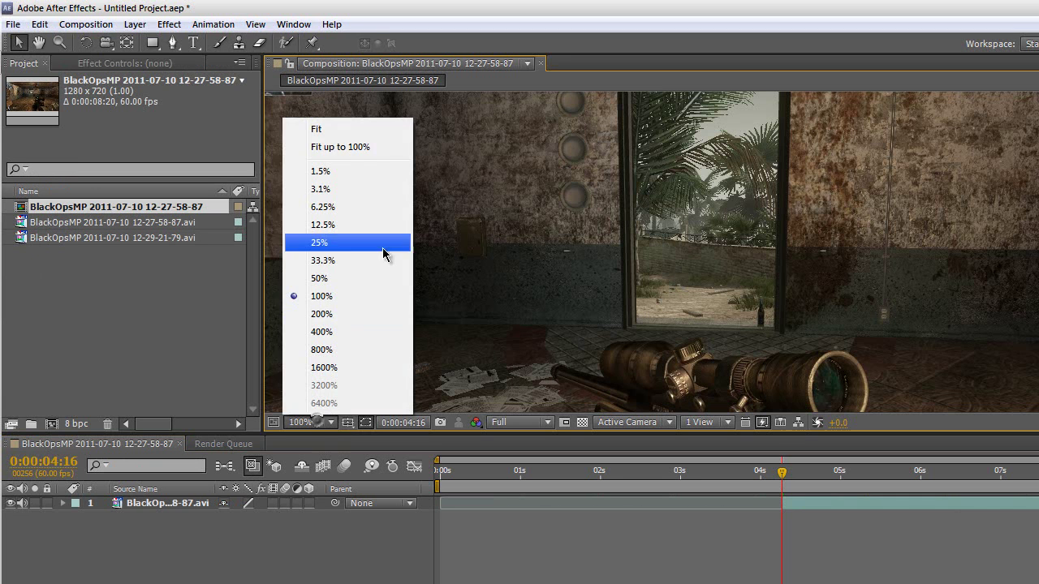
pyautogui.click(377, 150)
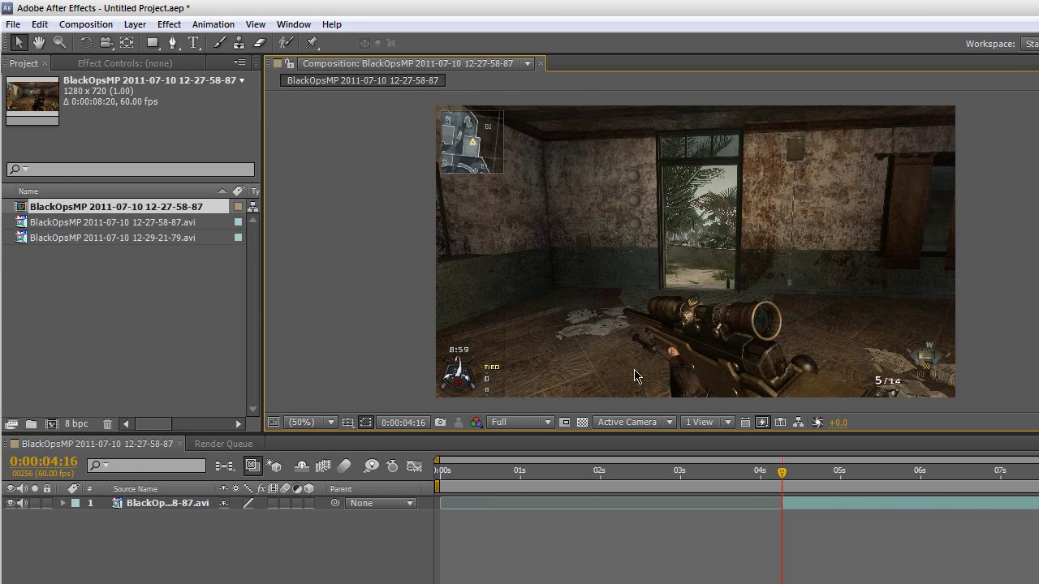
pyautogui.click(71, 222)
pyautogui.click(72, 238)
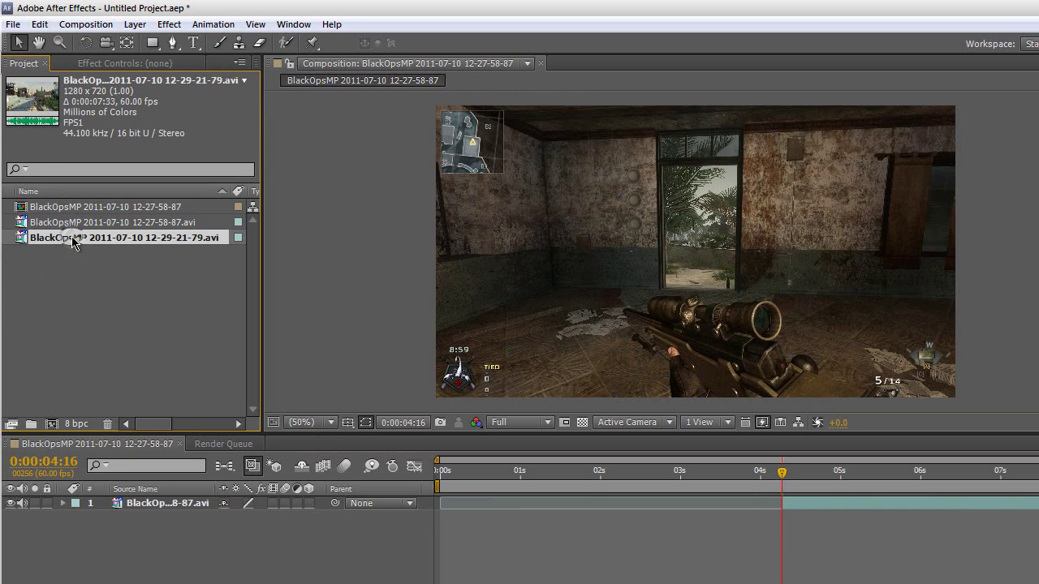
pyautogui.moveTo(72, 238); pyautogui.dragTo(122, 531)
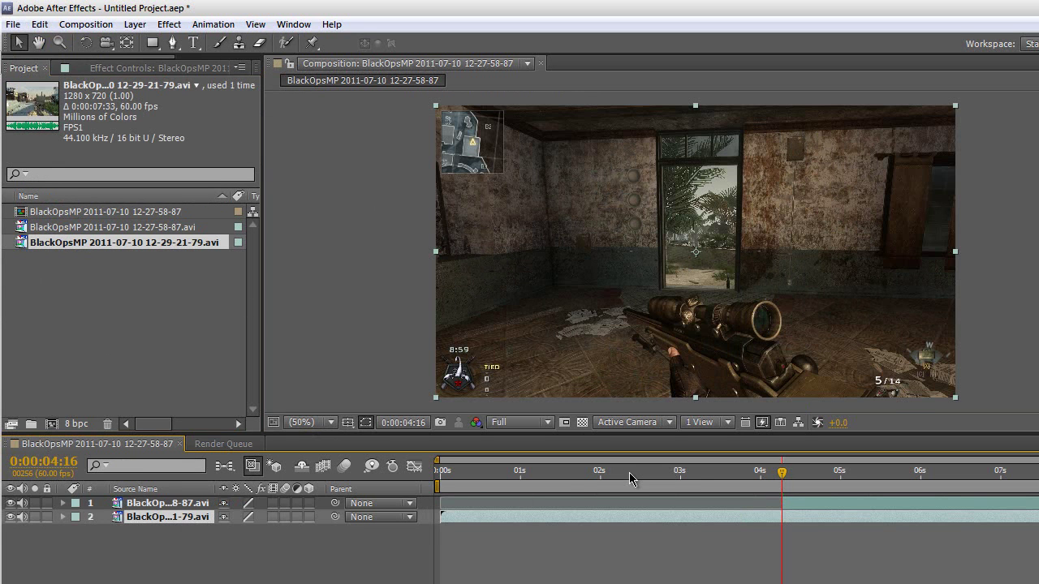
# Split layer 2 at about 2.4 seconds and delete its opening part
pyautogui.moveTo(630, 478); pyautogui.dragTo(633, 479)
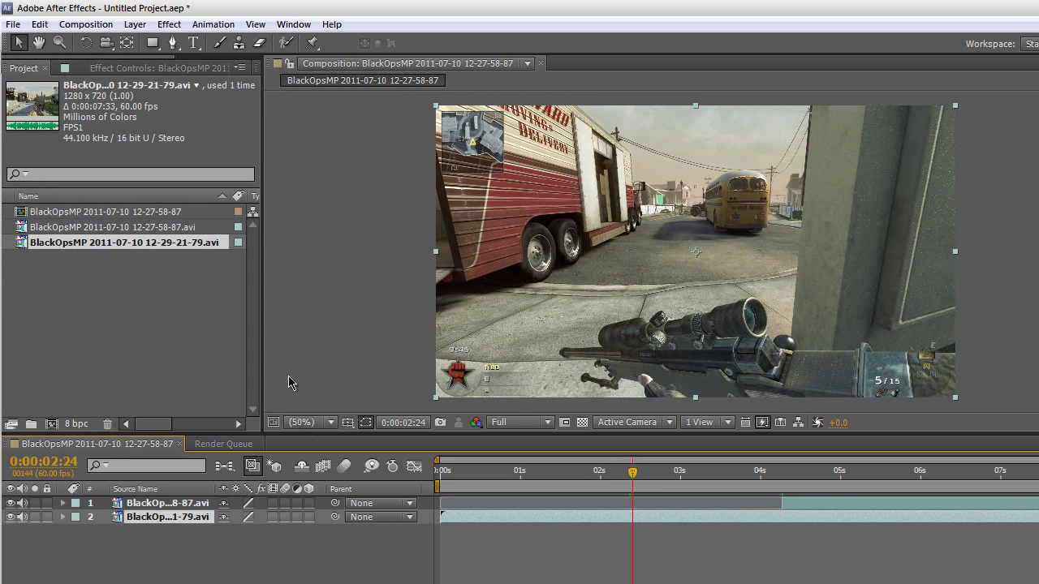
pyautogui.click(39, 24)
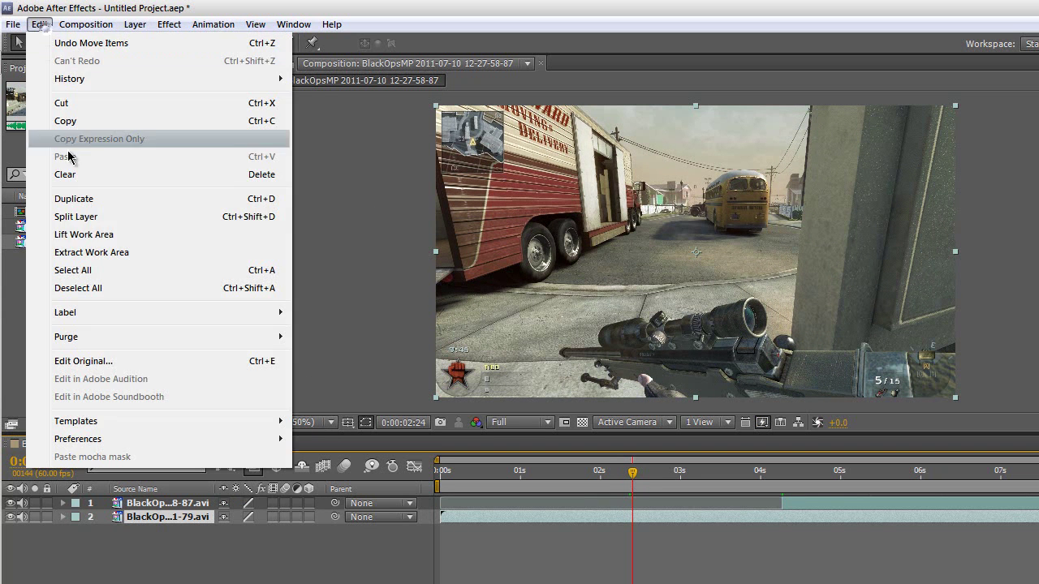
pyautogui.click(90, 225)
pyautogui.click(451, 531)
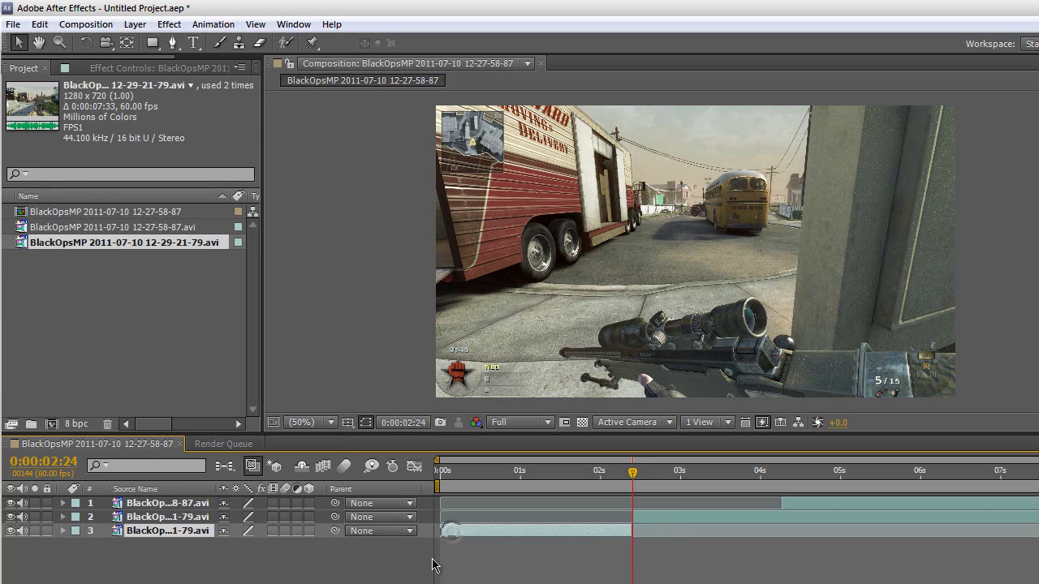
pyautogui.press('Delete')
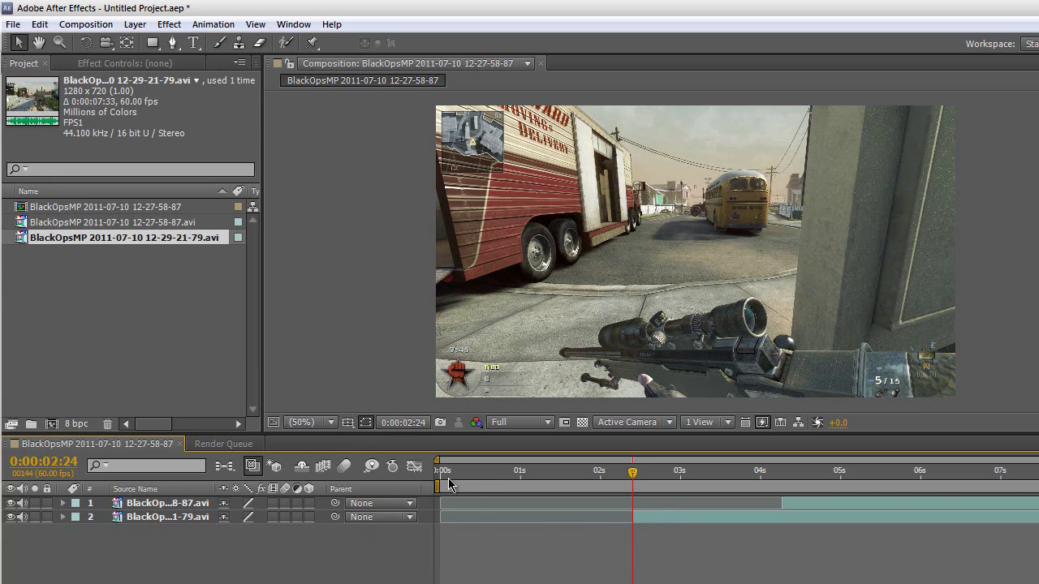
# Move both layers to start at 0:00 with the [ shortcut
pyautogui.click(444, 479)
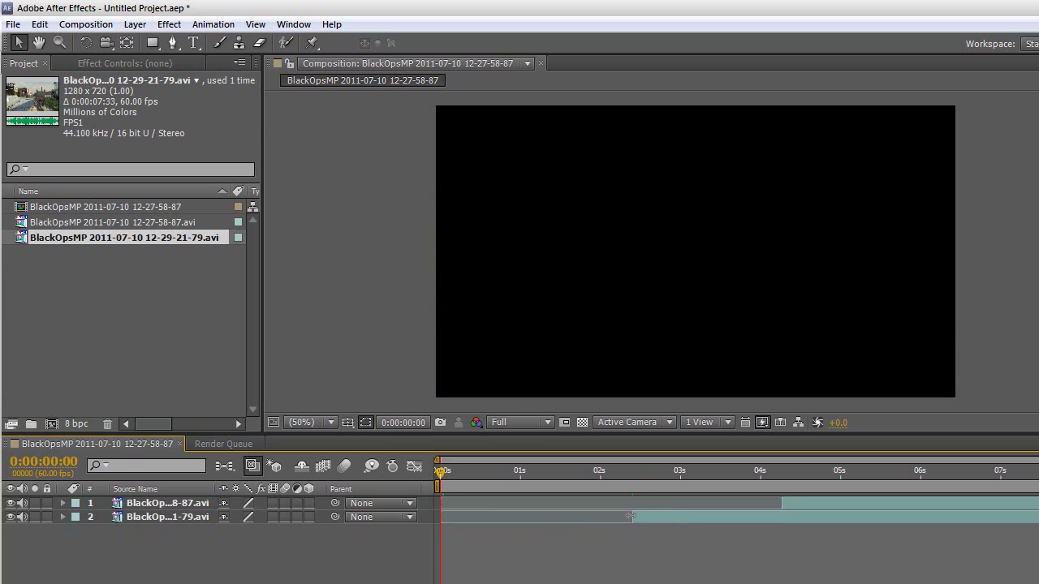
pyautogui.click(189, 517)
pyautogui.press('[')
pyautogui.click(180, 503)
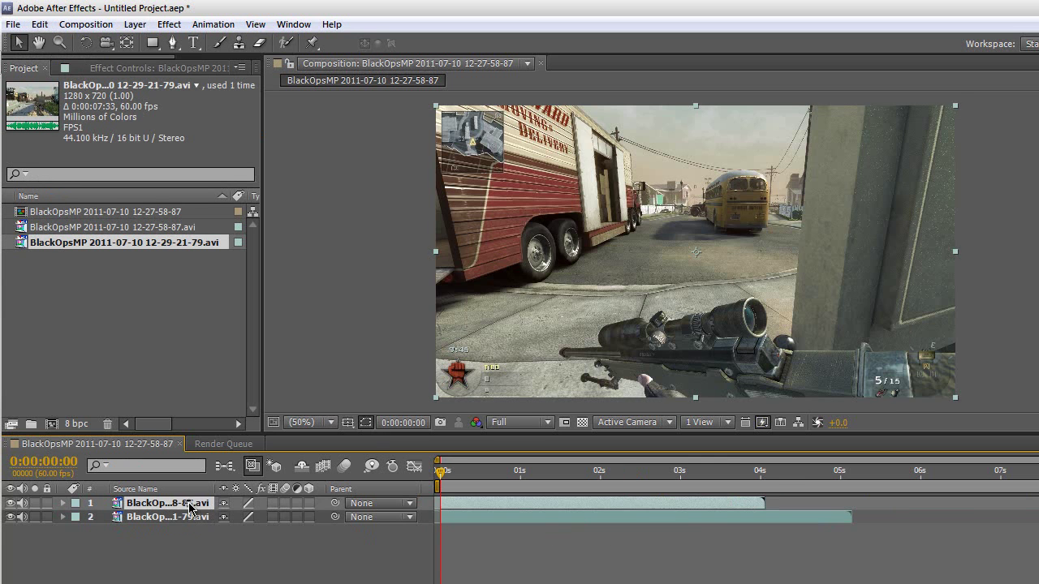
pyautogui.press('[')
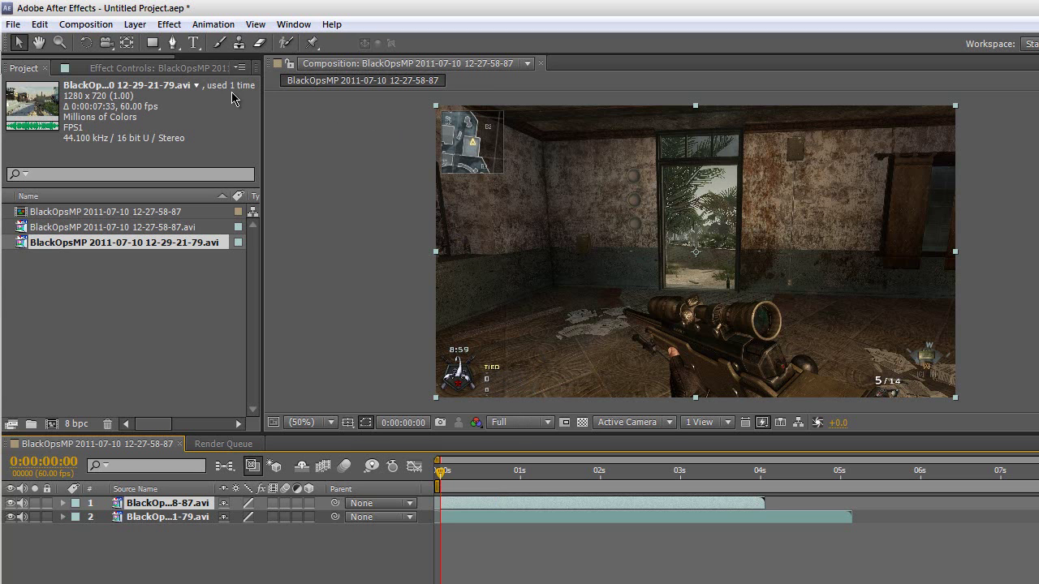
# Draw a closed four-point Pen mask around the doorway corners on layer 1 at 100% view
pyautogui.click(173, 43)
pyautogui.press('/')
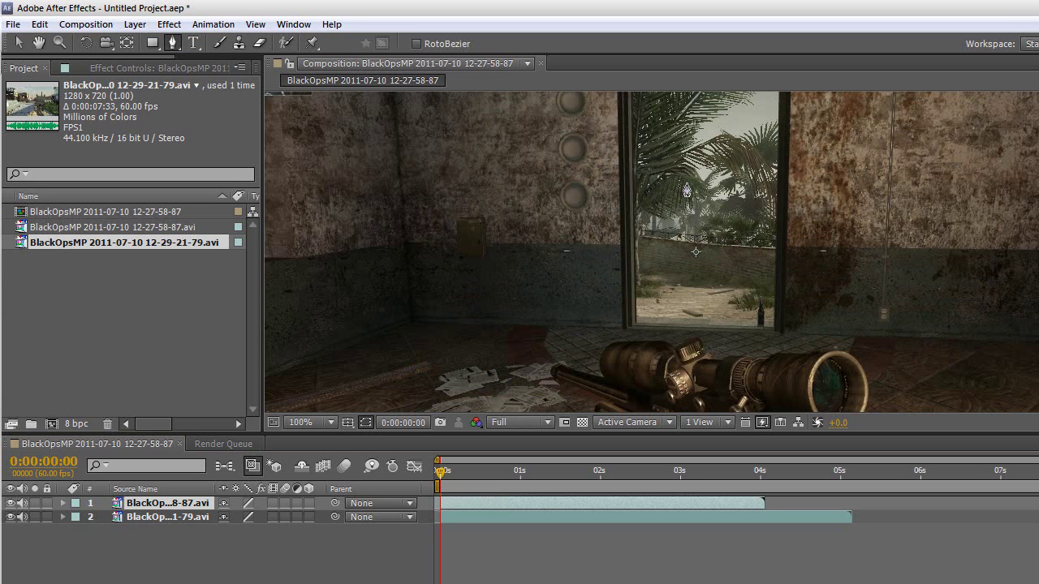
pyautogui.scroll(3, 649, 162)
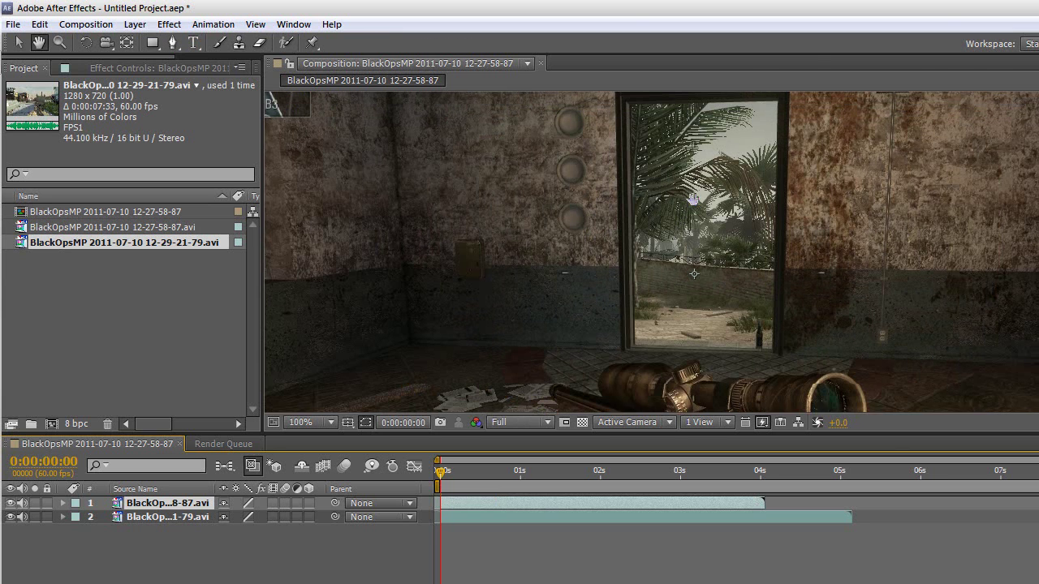
pyautogui.click(620, 134)
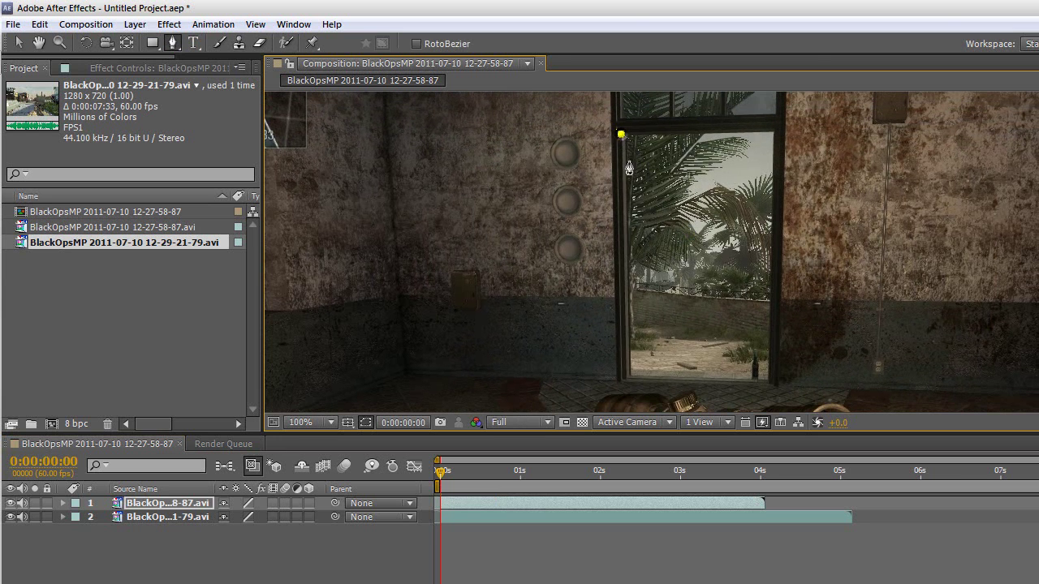
pyautogui.click(624, 376)
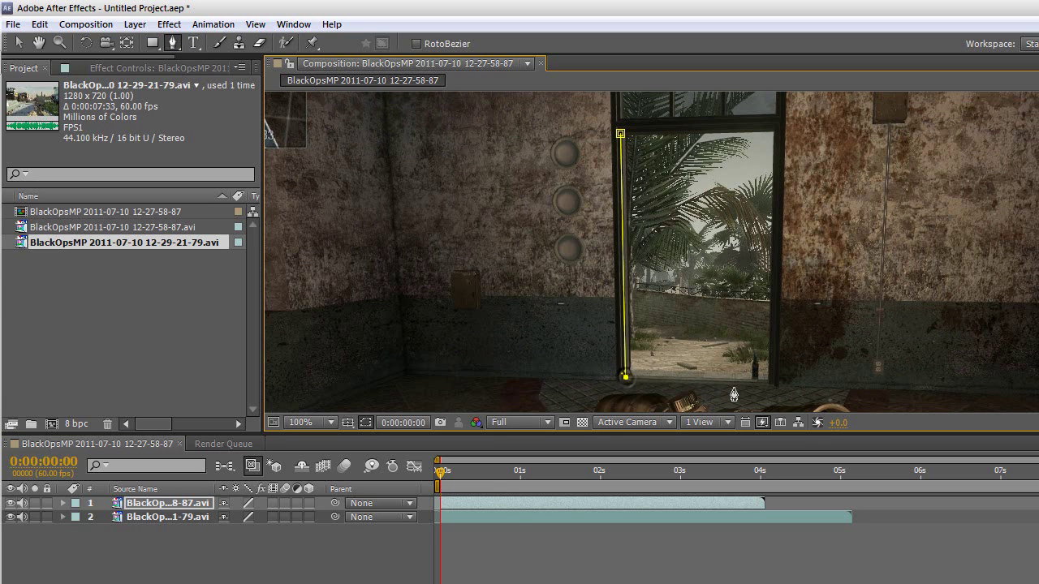
pyautogui.click(768, 384)
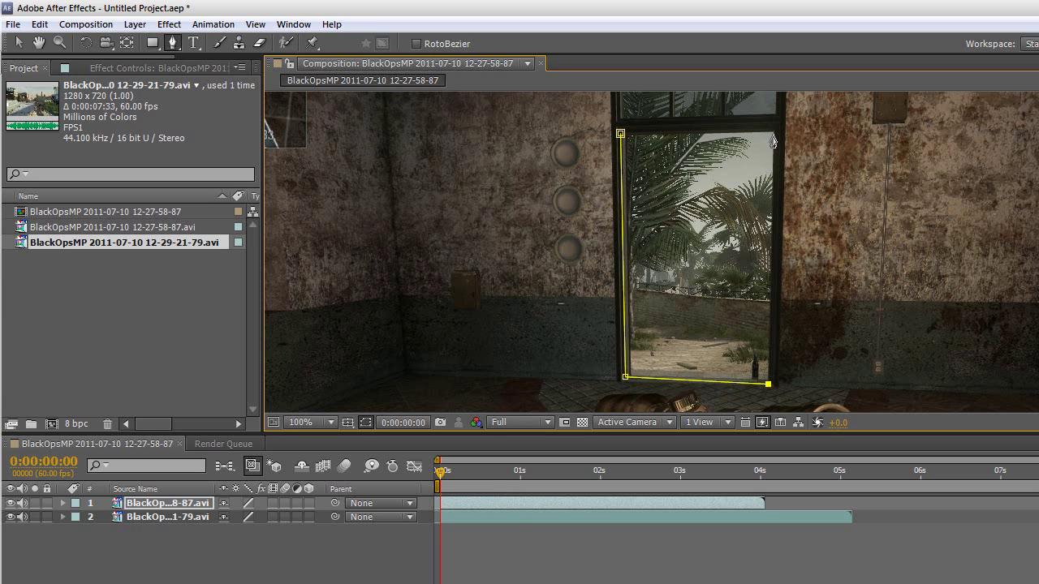
pyautogui.click(772, 138)
pyautogui.click(621, 134)
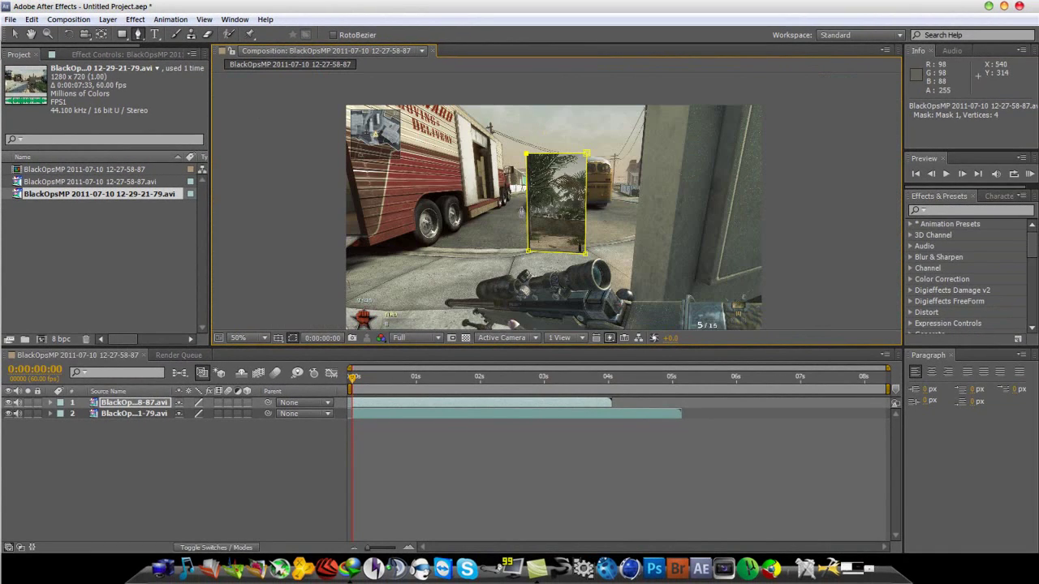
# Invert layer 1's Mask 1 so the second clip shows through the doorway
pyautogui.scroll(-2, 523, 231)
pyautogui.click(50, 404)
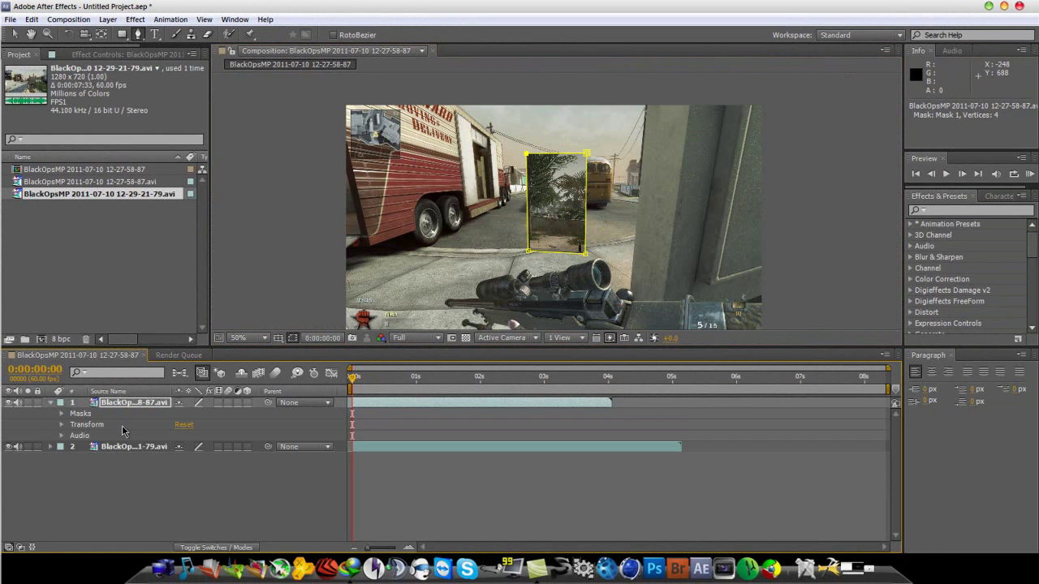
pyautogui.click(61, 414)
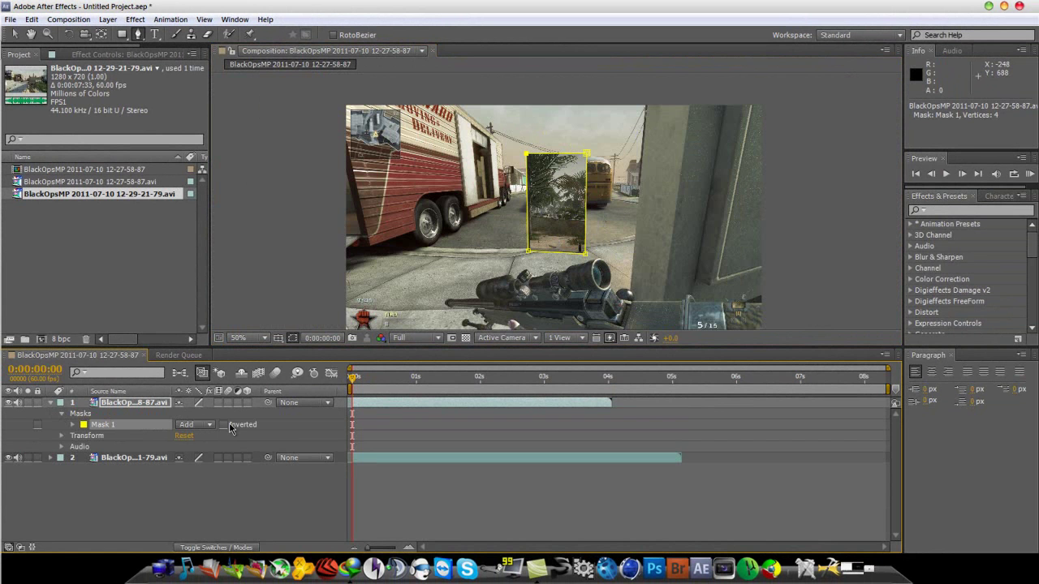
pyautogui.click(224, 424)
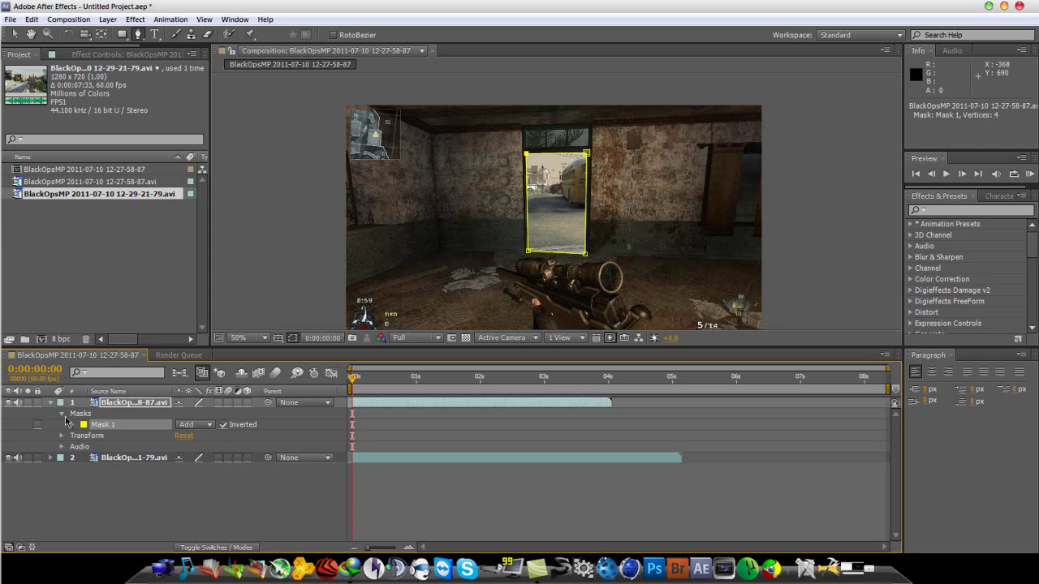
pyautogui.click(73, 425)
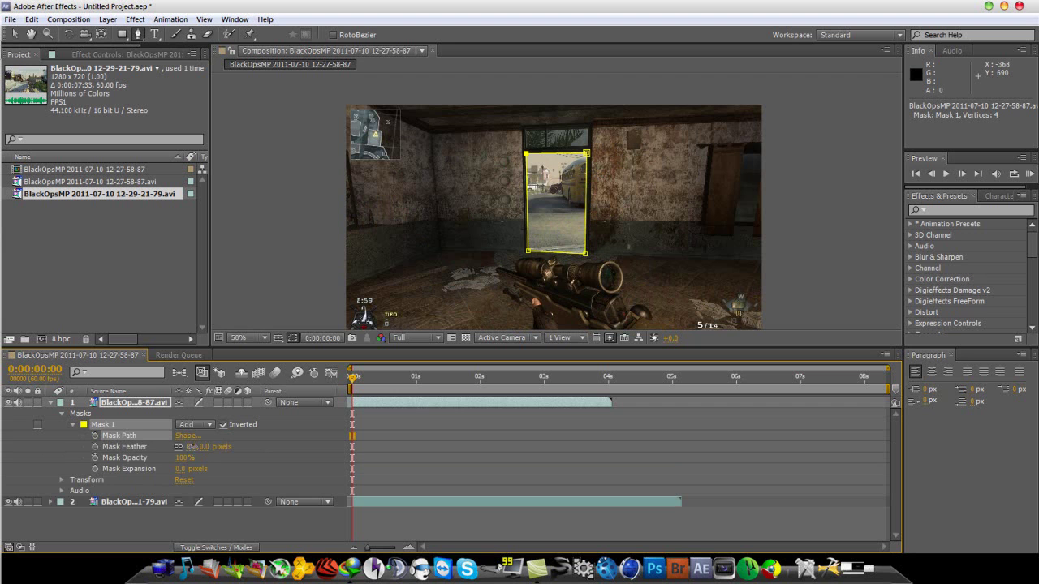
# Feather Mask 1, trying 29 pixels before settling on 10.0,10.0 pixels
pyautogui.moveTo(191, 446); pyautogui.dragTo(209, 446)
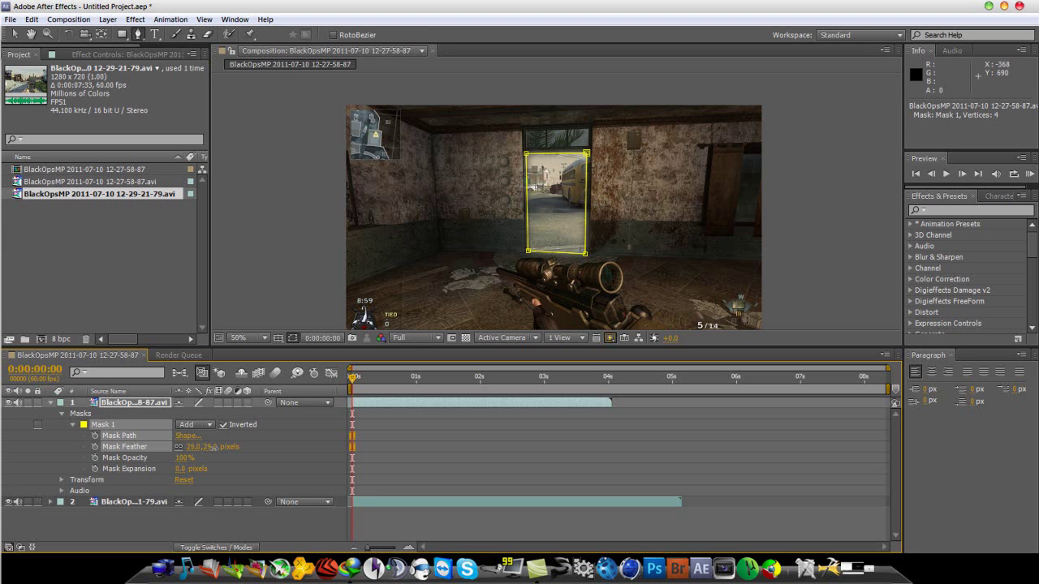
pyautogui.moveTo(213, 446); pyautogui.dragTo(213, 446)
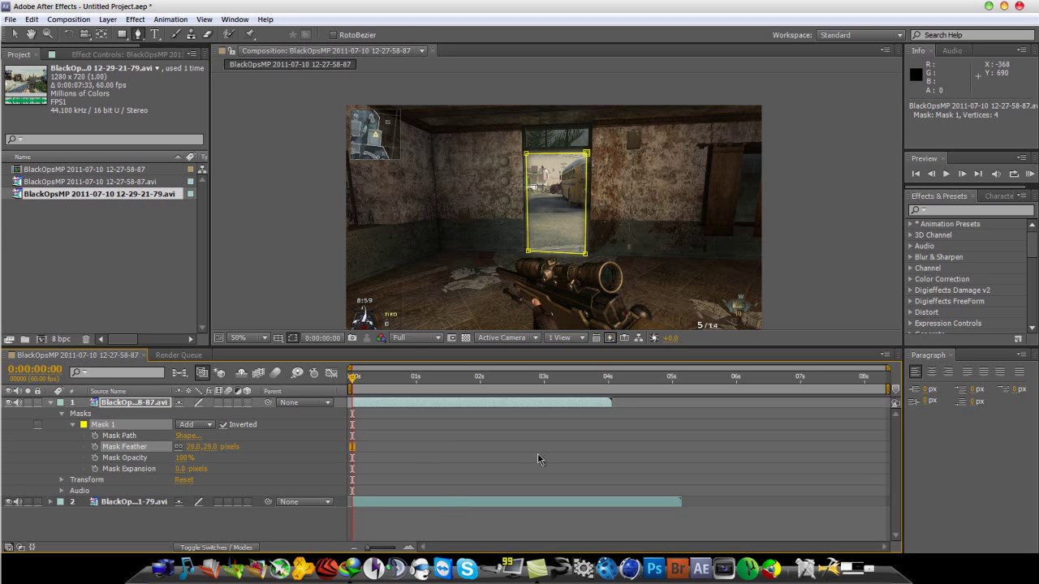
pyautogui.click(440, 501)
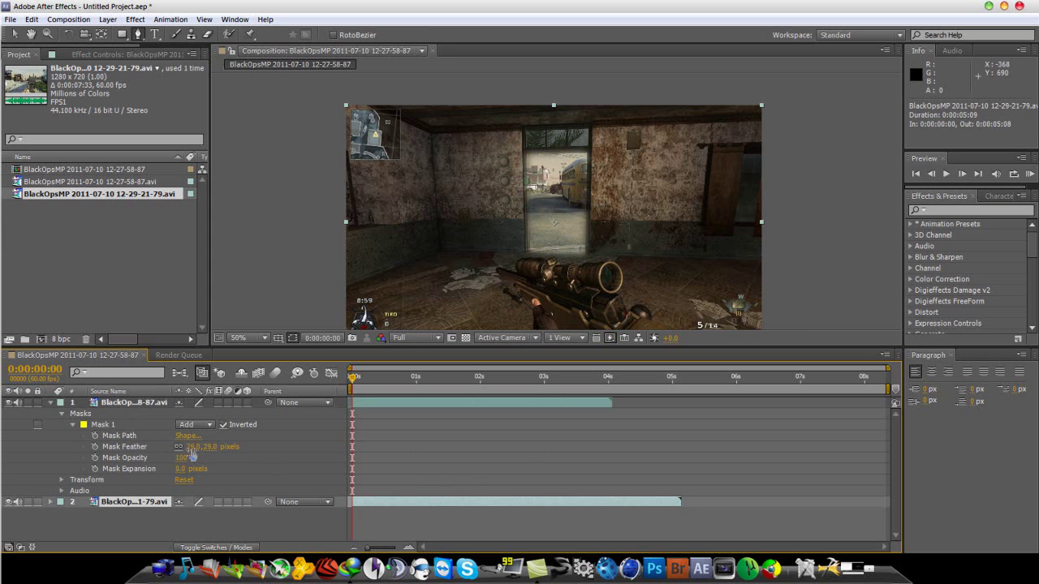
pyautogui.moveTo(191, 446); pyautogui.dragTo(180, 458)
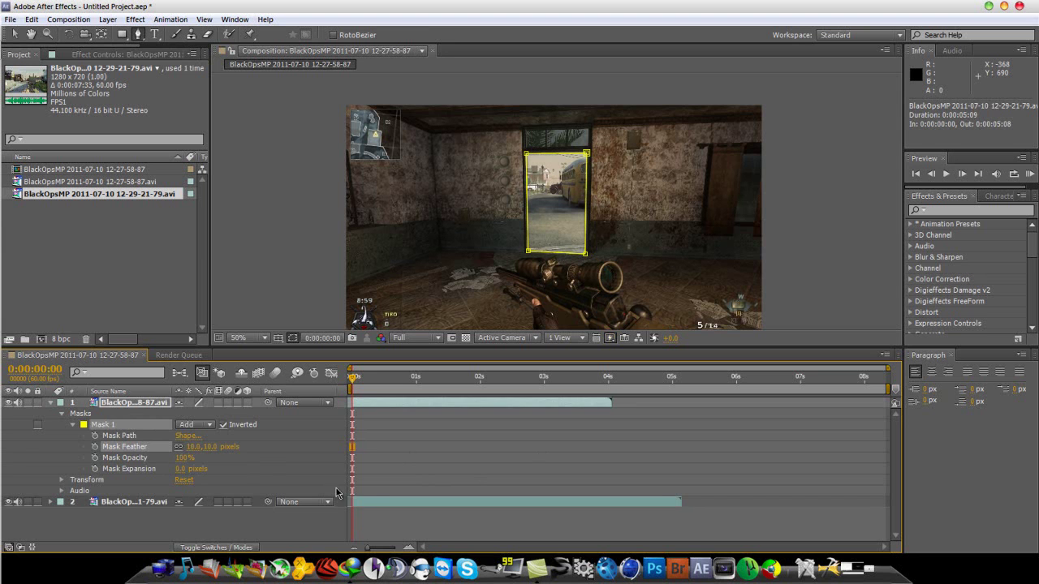
pyautogui.click(363, 502)
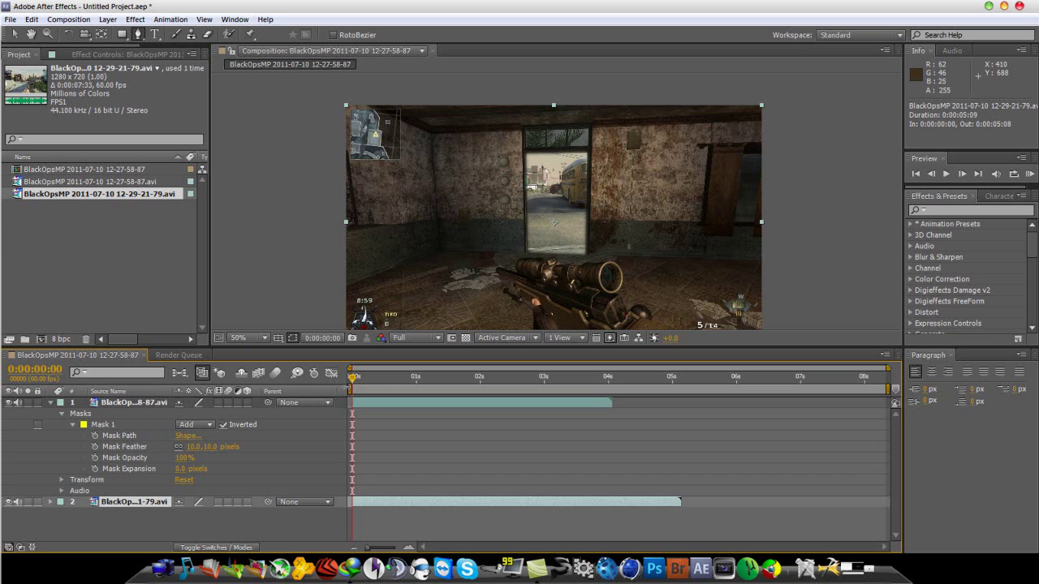
# Scrub the footage, return to frame 0 and enable the Mask Path stopwatch
pyautogui.moveTo(352, 380); pyautogui.dragTo(381, 380)
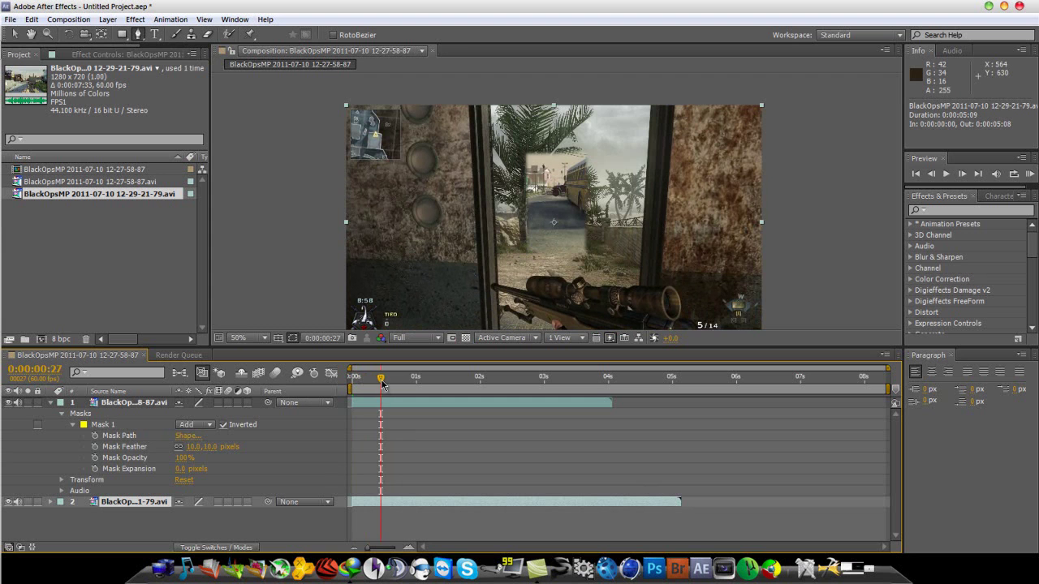
pyautogui.moveTo(383, 385); pyautogui.dragTo(354, 388)
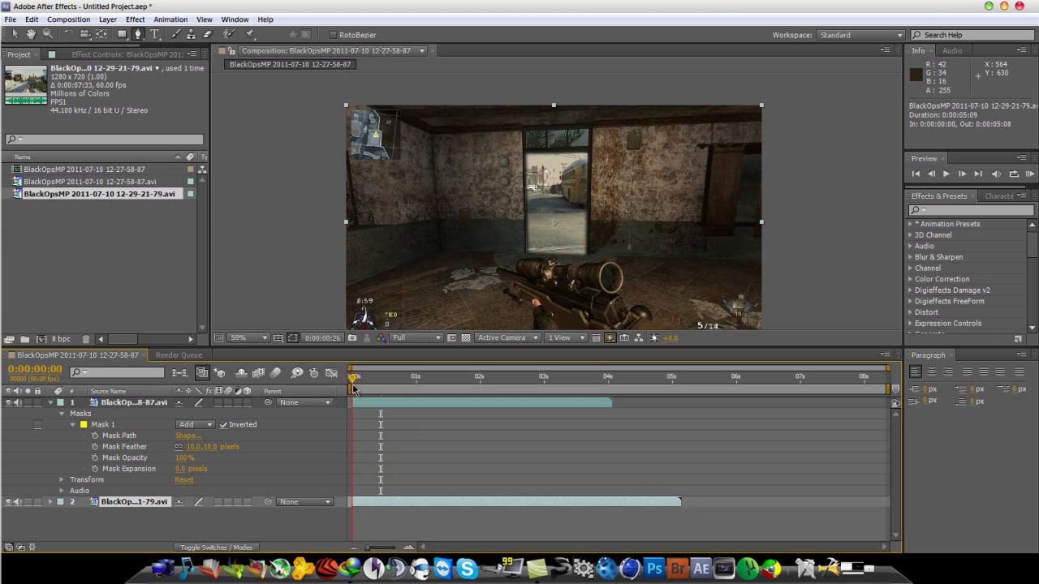
pyautogui.click(95, 438)
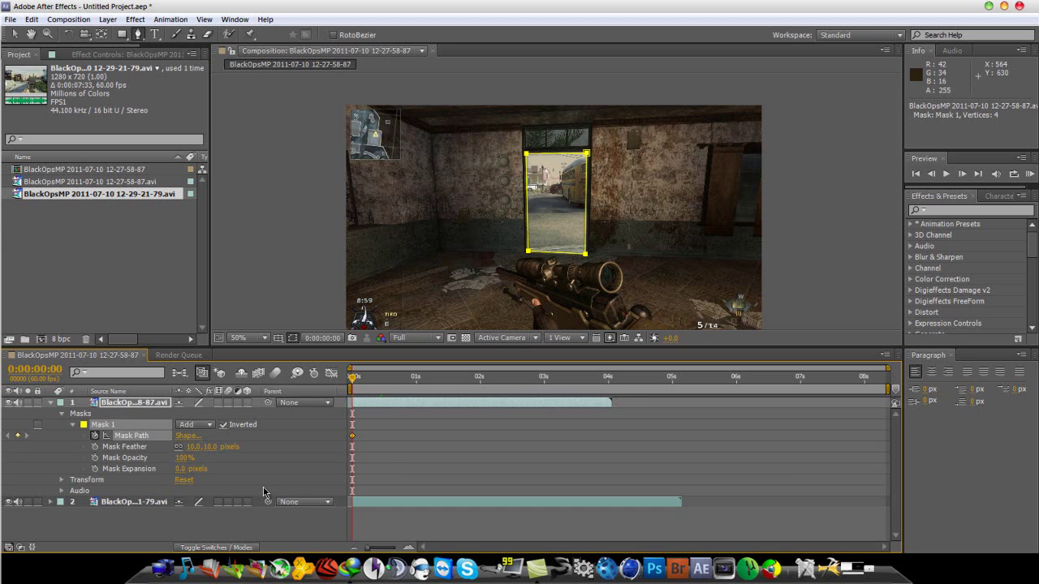
# Advance to frame 0:00:00:03 and select the Selection tool with the viewer at full size
pyautogui.press('pagedown')
pyautogui.press('pagedown')
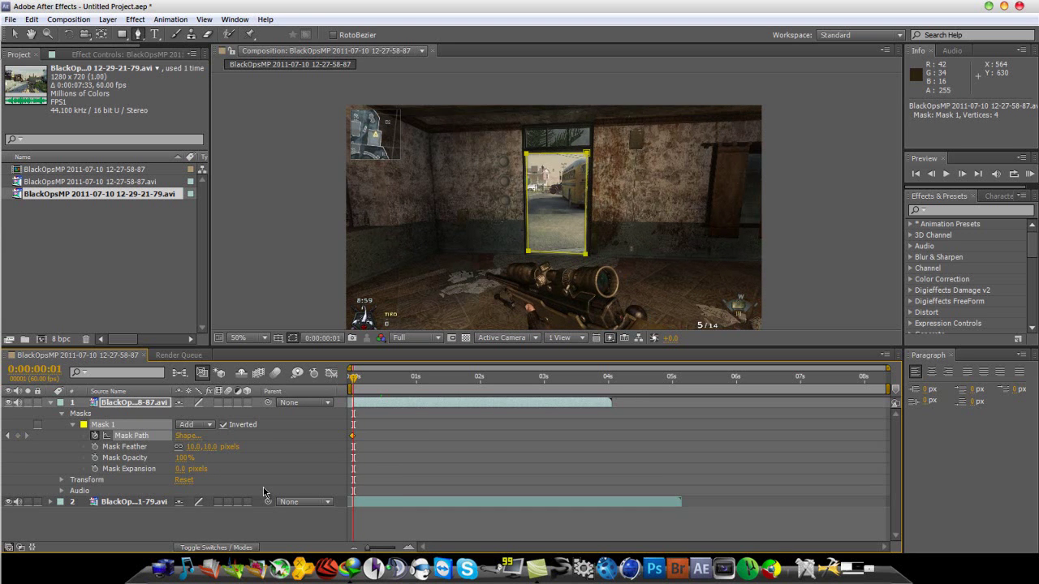
pyautogui.press('pagedown')
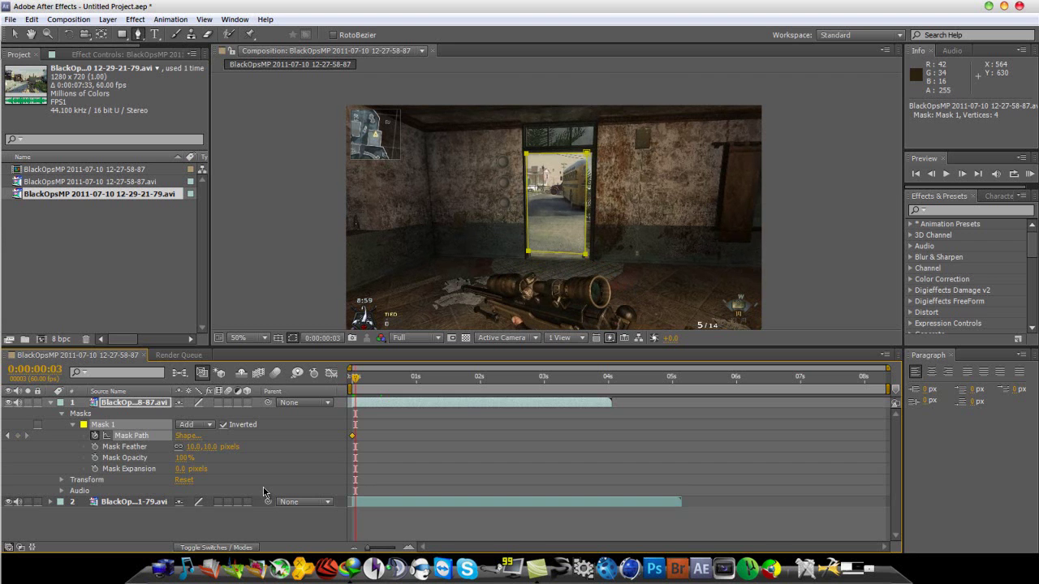
pyautogui.click(16, 35)
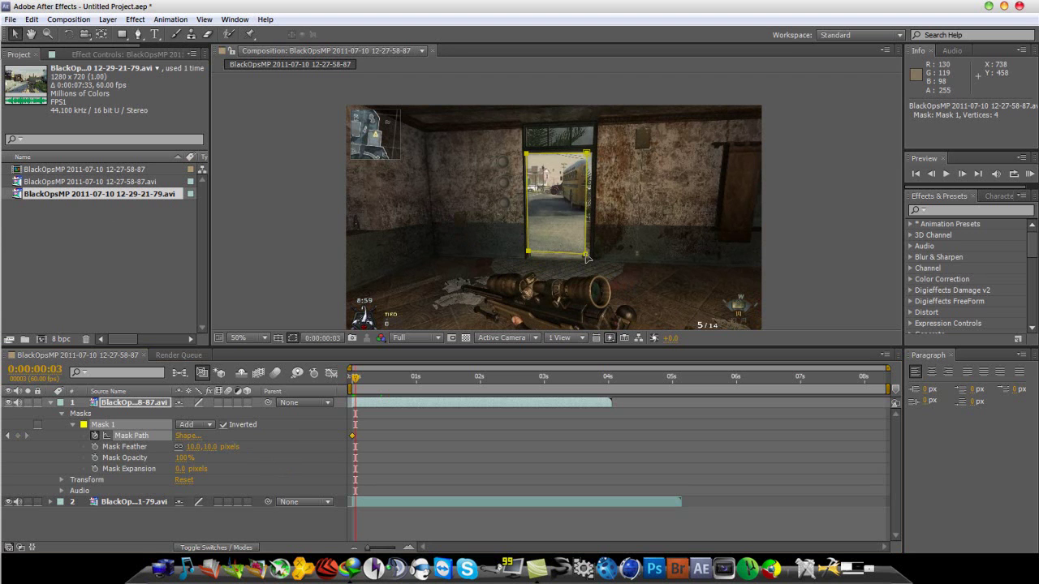
pyautogui.click(587, 258)
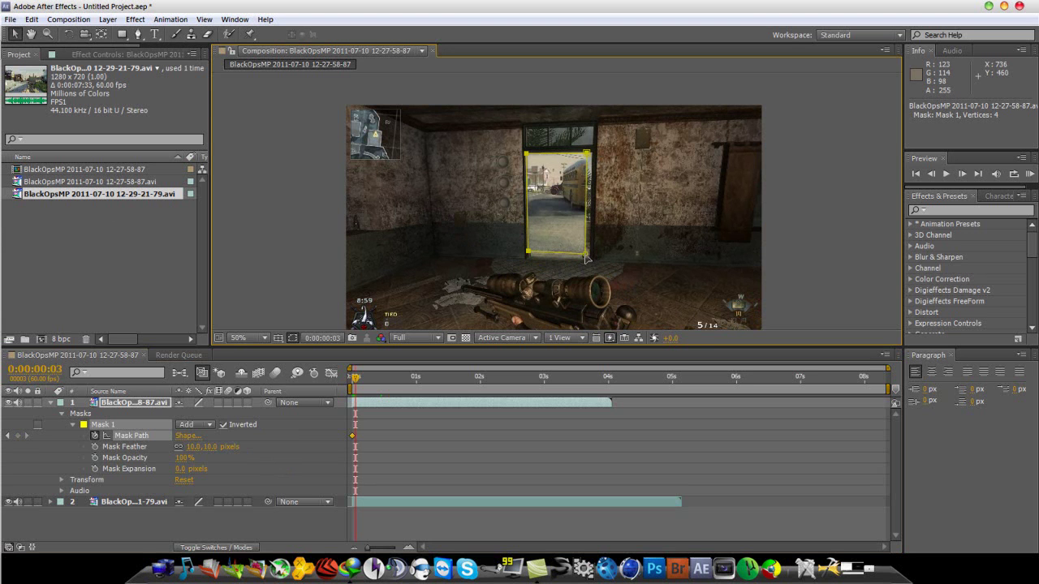
pyautogui.press('.')
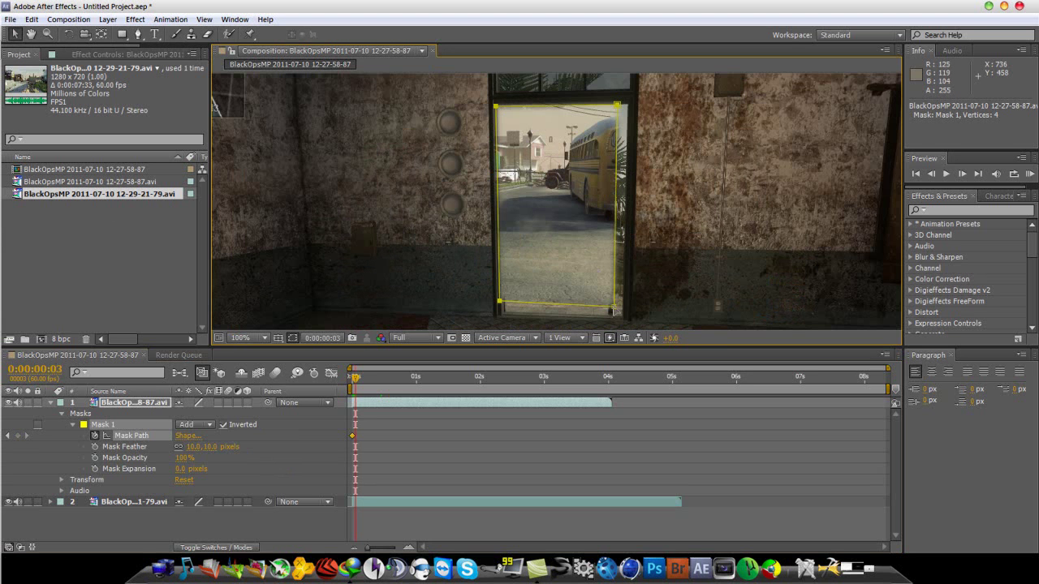
# Drag all four Mask 1 corners onto the doorway at frame 3
pyautogui.moveTo(615, 312); pyautogui.dragTo(624, 315)
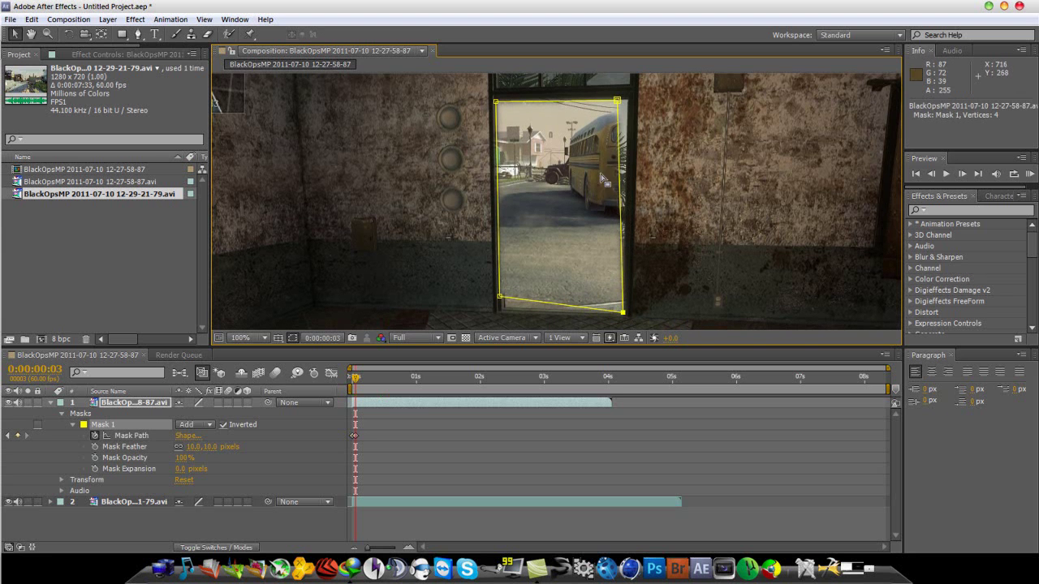
pyautogui.moveTo(617, 102); pyautogui.dragTo(627, 99)
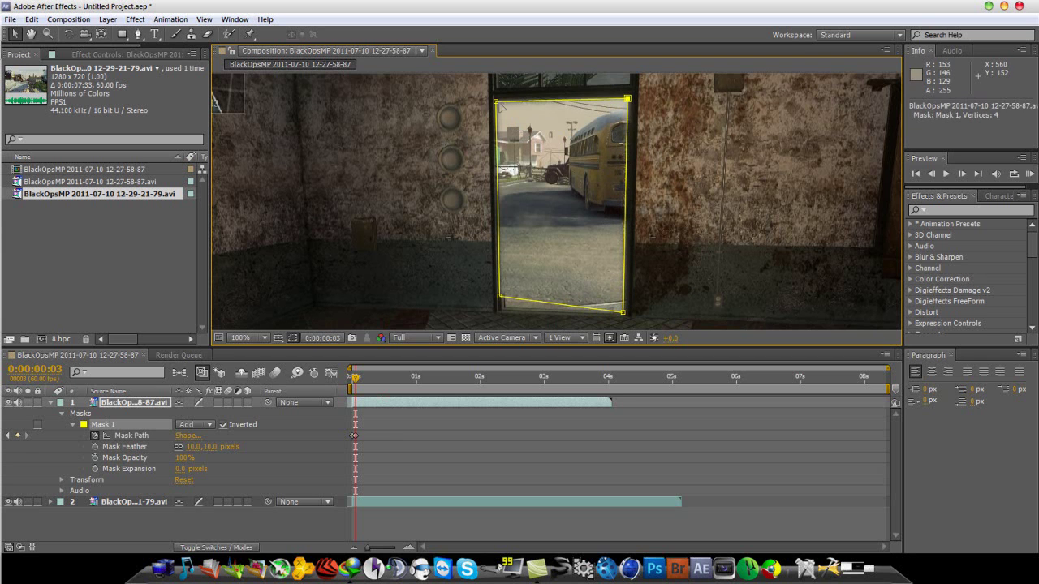
pyautogui.moveTo(498, 103); pyautogui.dragTo(496, 99)
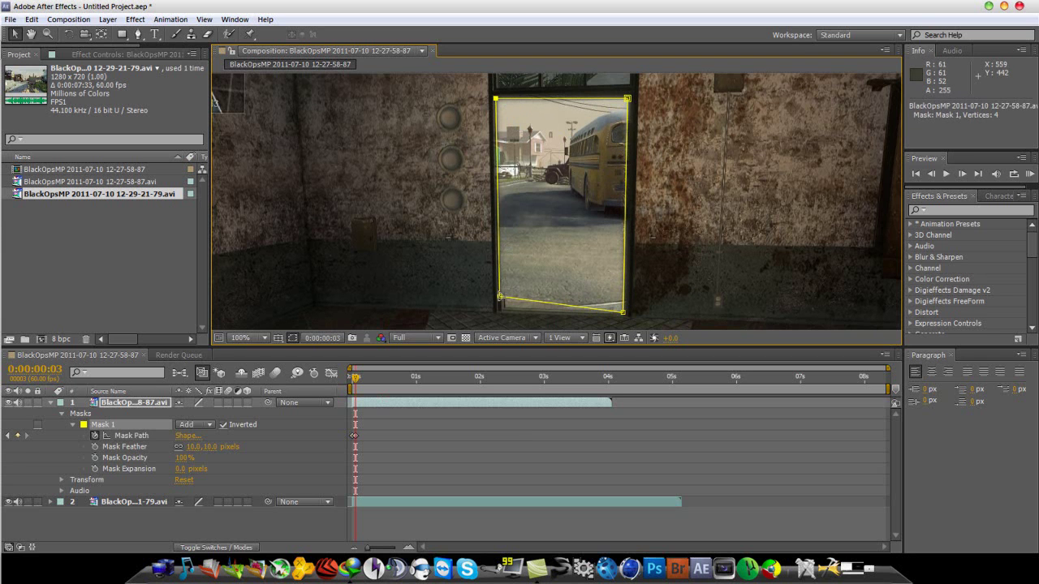
pyautogui.moveTo(501, 299); pyautogui.dragTo(499, 310)
# At frame 6, refit the bottom-right, bottom-left and top-right mask corners to the doorway
pyautogui.press('pagedown')
pyautogui.press('pagedown')
pyautogui.press('pagedown')
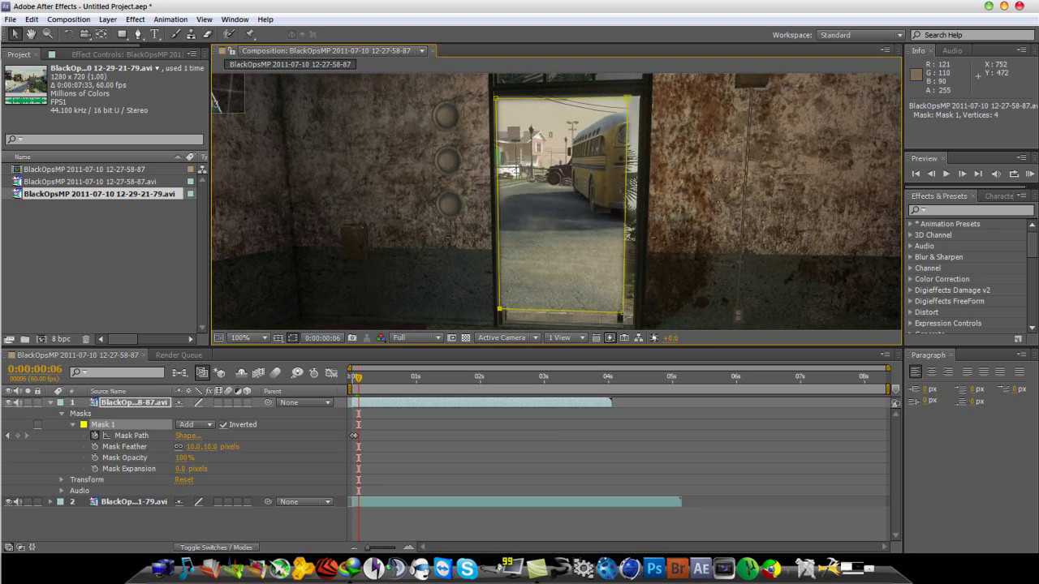
pyautogui.moveTo(623, 299); pyautogui.dragTo(633, 315)
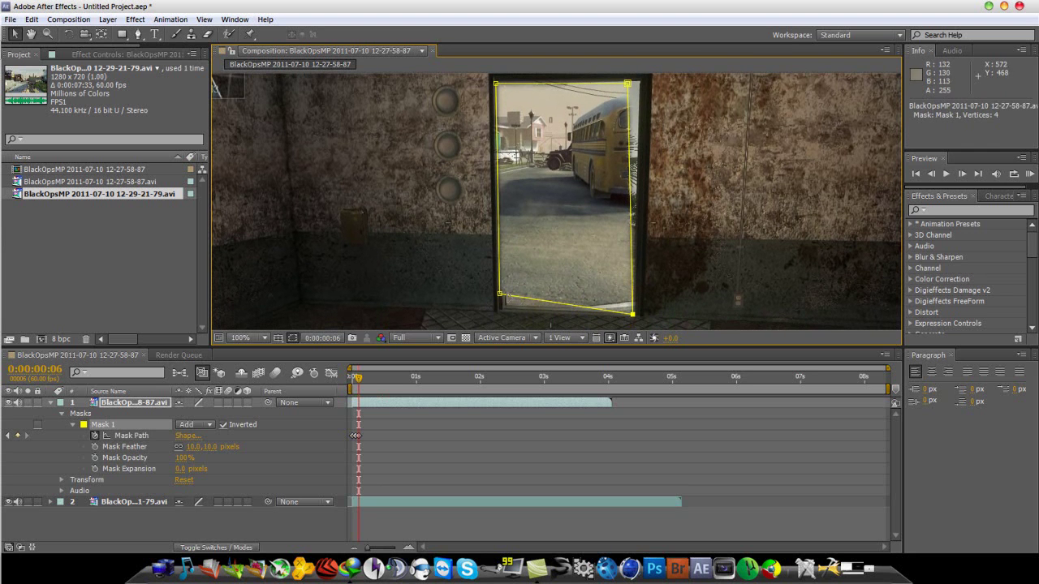
pyautogui.moveTo(501, 297); pyautogui.dragTo(500, 313)
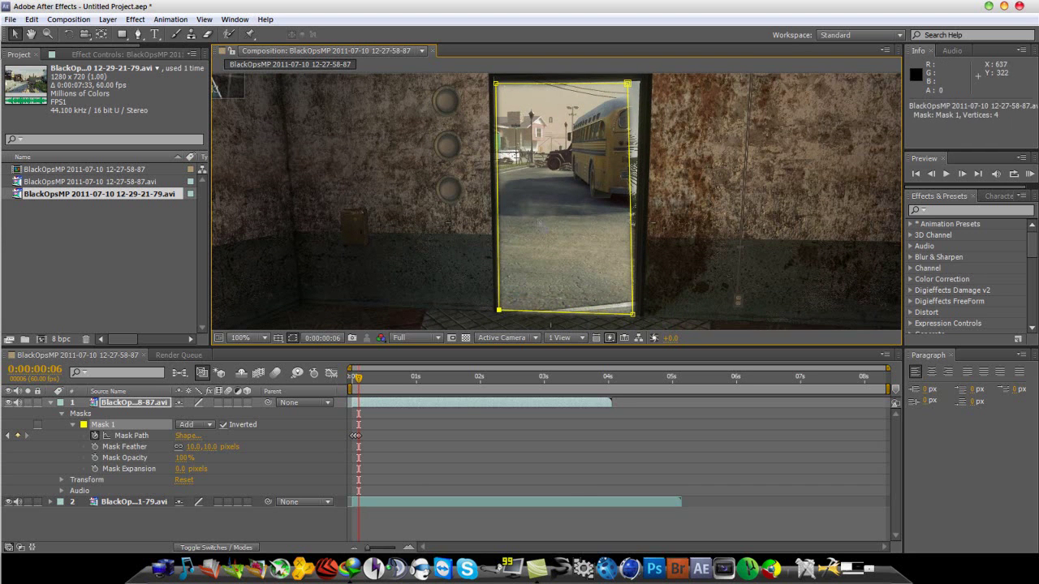
pyautogui.moveTo(628, 84); pyautogui.dragTo(641, 88)
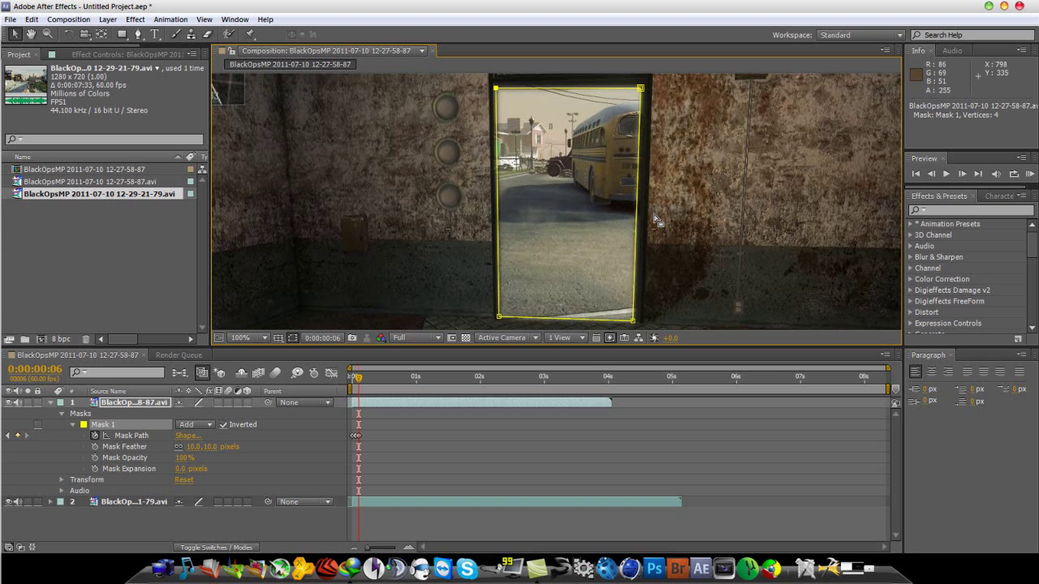
pyautogui.scroll(-2, 331, 175)
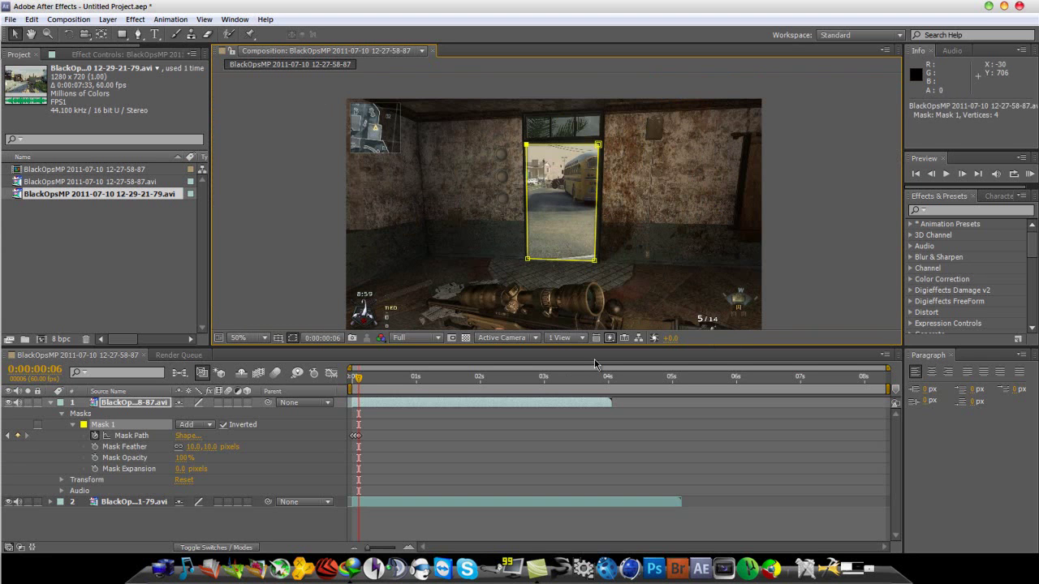
# Refit all four Mask 1 corners to the doorway at frames 9 and 11
pyautogui.press('pagedown')
pyautogui.press('pagedown')
pyautogui.press('pagedown')
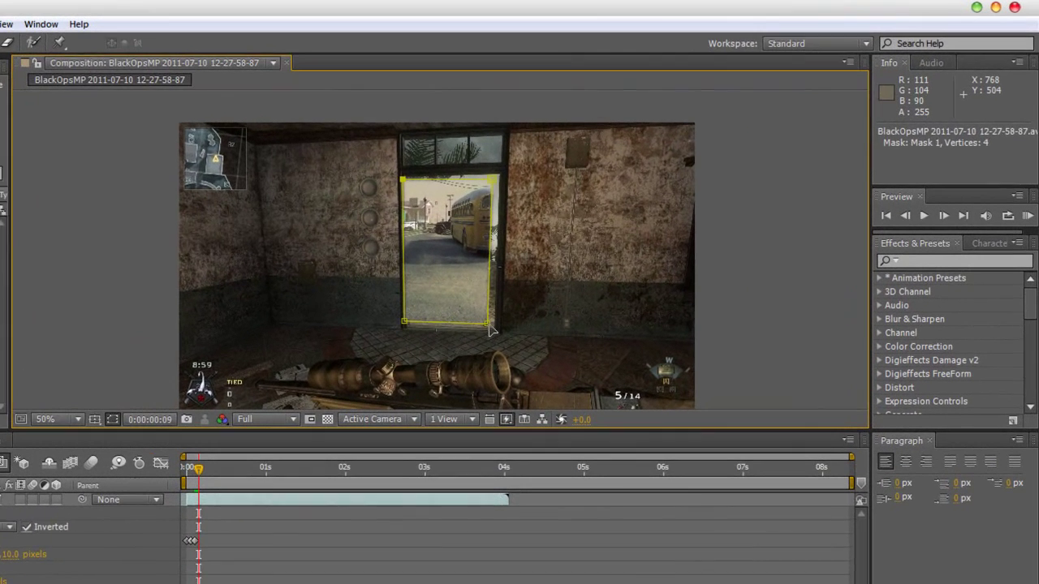
pyautogui.moveTo(491, 332); pyautogui.dragTo(493, 336)
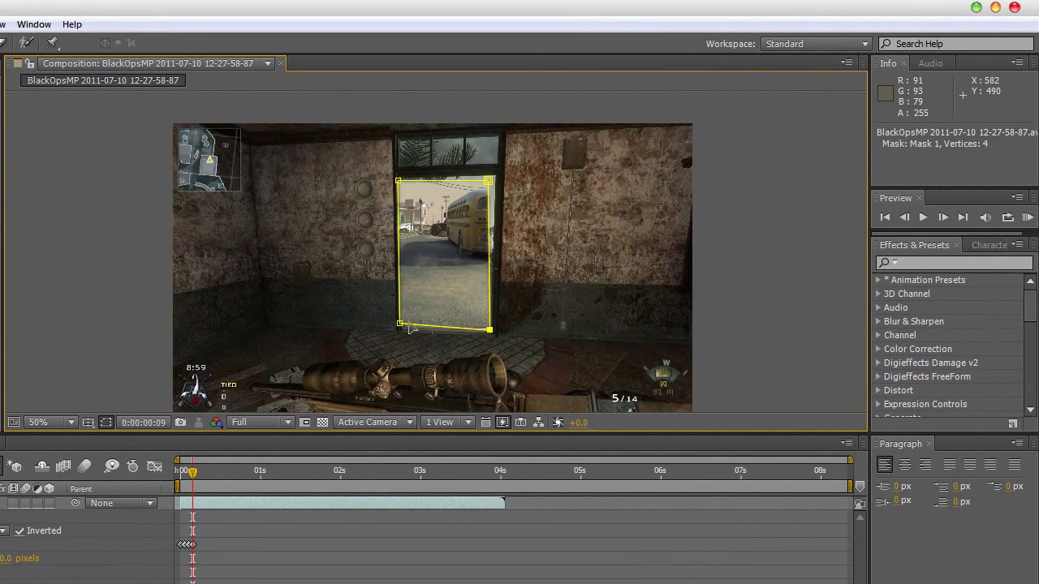
pyautogui.moveTo(403, 327); pyautogui.dragTo(405, 330)
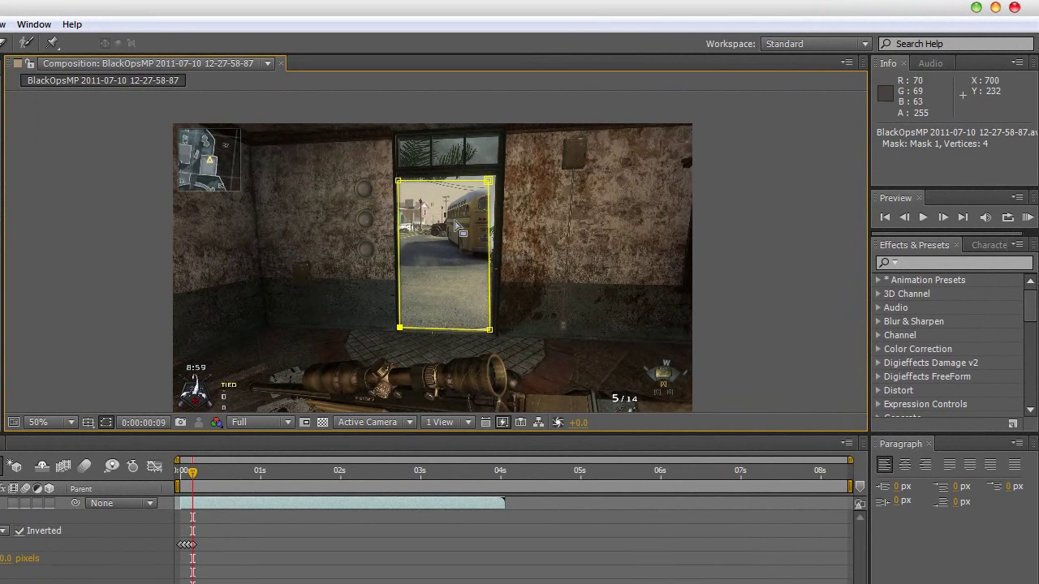
pyautogui.moveTo(491, 184); pyautogui.dragTo(495, 175)
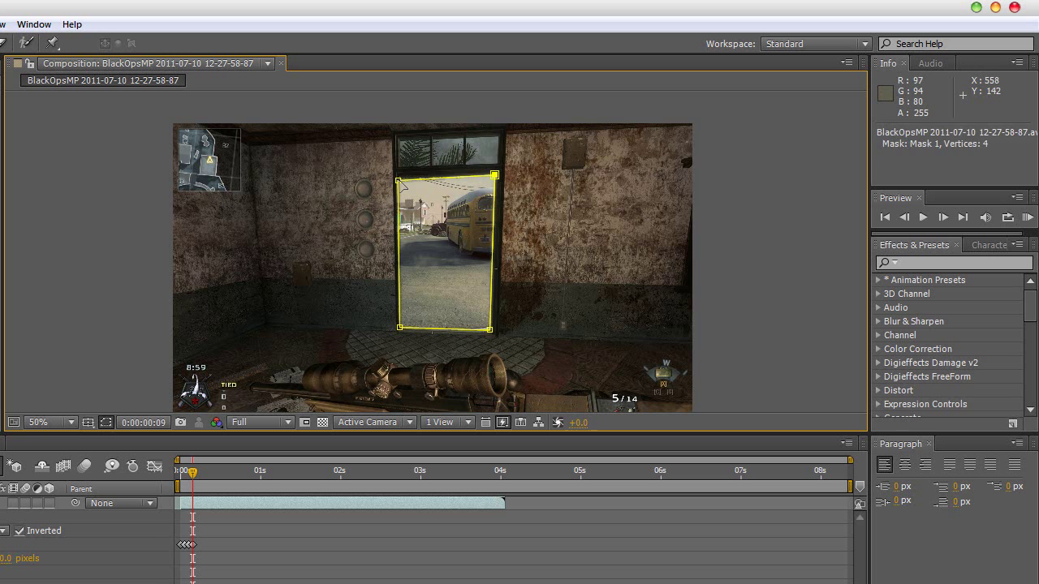
pyautogui.moveTo(400, 182); pyautogui.dragTo(400, 180)
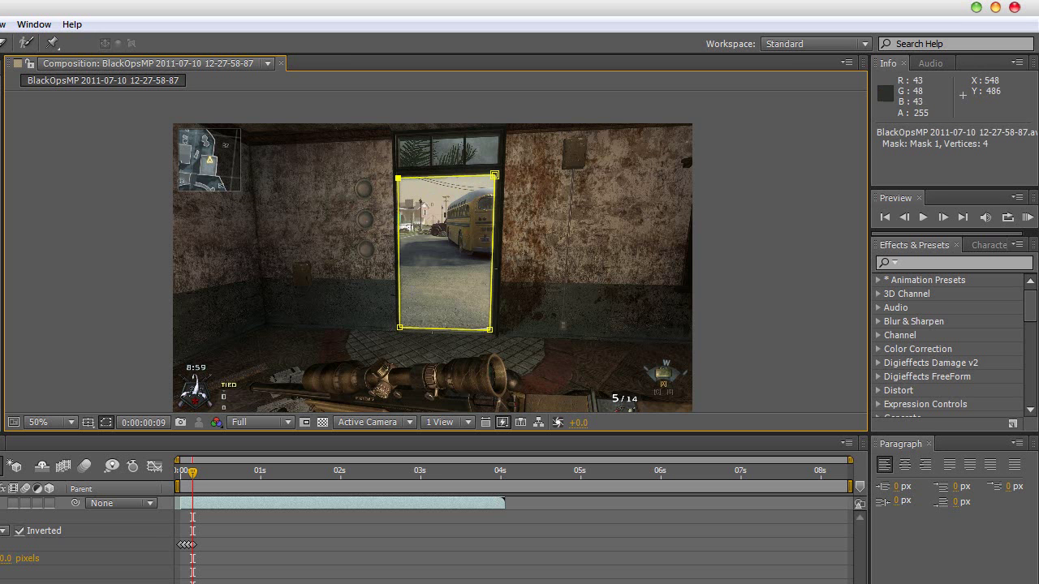
pyautogui.press('pagedown')
pyautogui.press('pagedown')
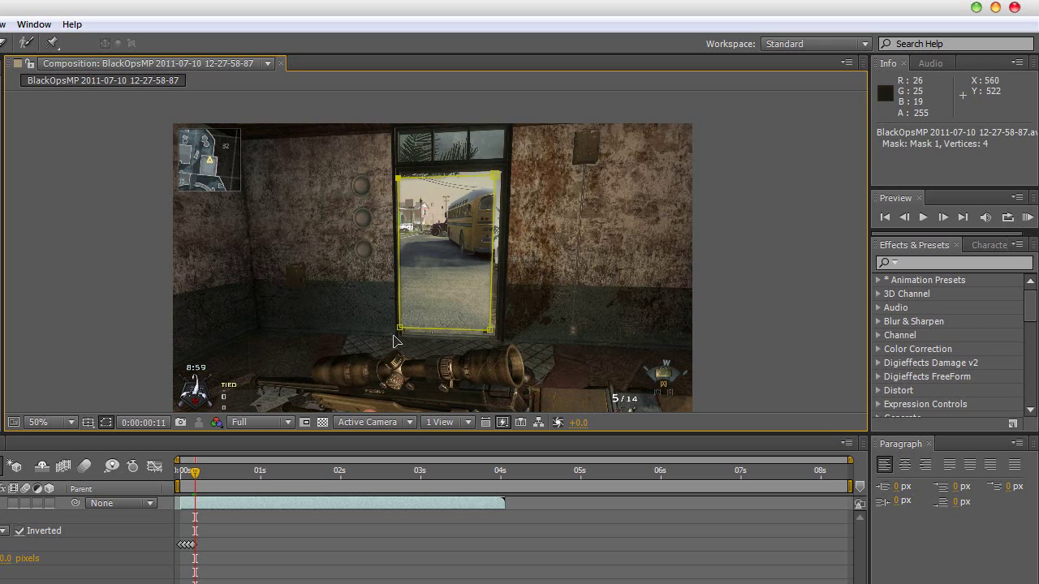
pyautogui.moveTo(491, 336); pyautogui.dragTo(499, 345)
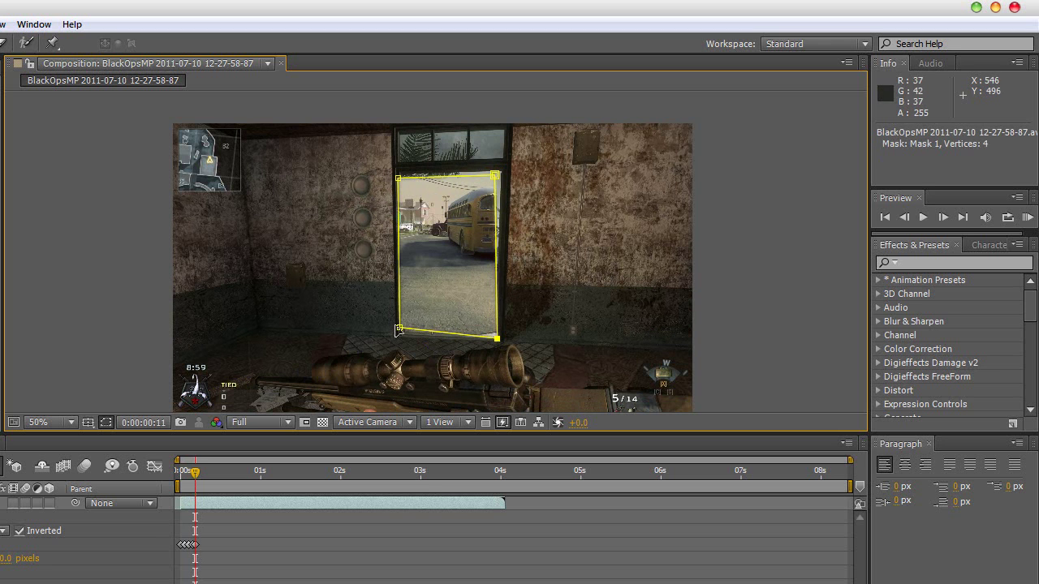
pyautogui.moveTo(399, 329); pyautogui.dragTo(396, 341)
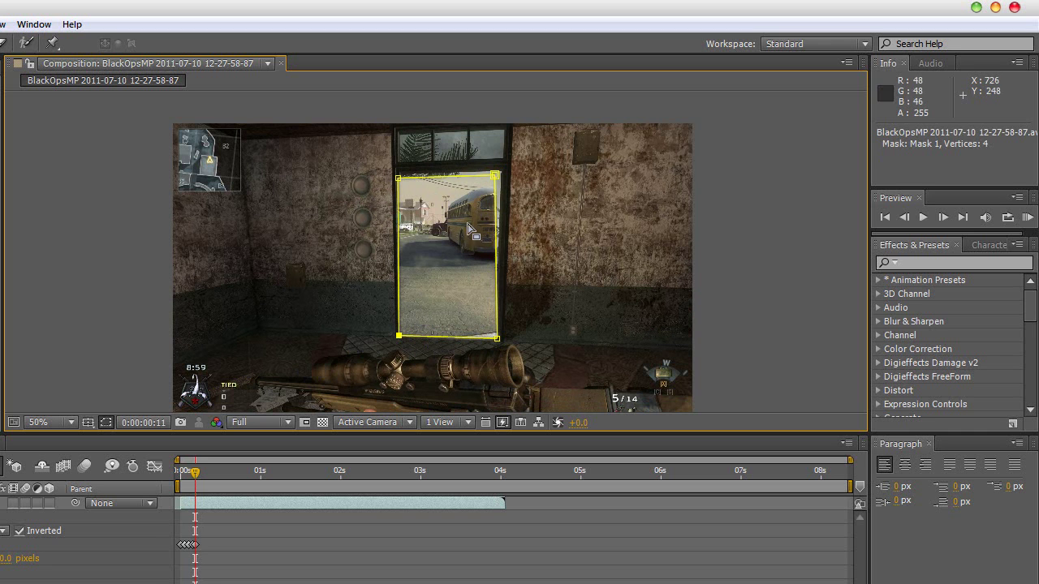
pyautogui.moveTo(499, 182); pyautogui.dragTo(503, 178)
pyautogui.moveTo(397, 182); pyautogui.dragTo(397, 179)
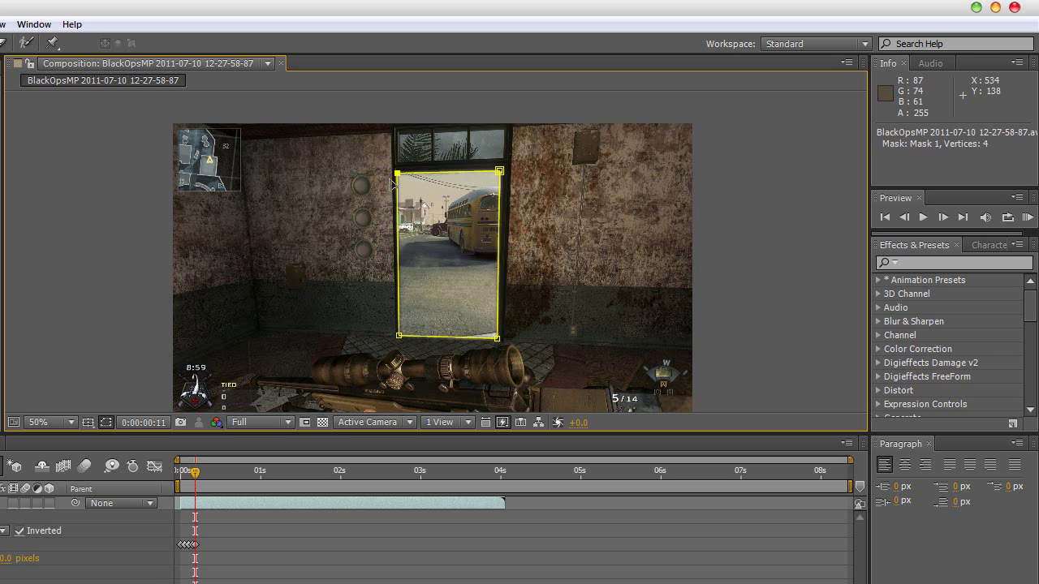
# Refit all four Mask 1 corners to the doorway at frames 14 and 17
pyautogui.press('pagedown')
pyautogui.press('pagedown')
pyautogui.press('pagedown')
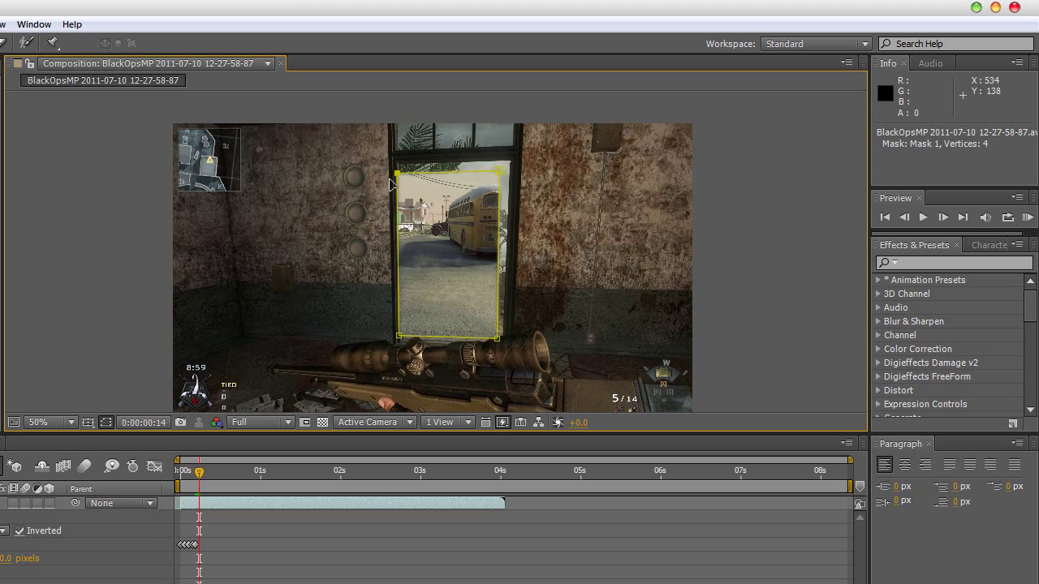
pyautogui.moveTo(496, 338); pyautogui.dragTo(502, 344)
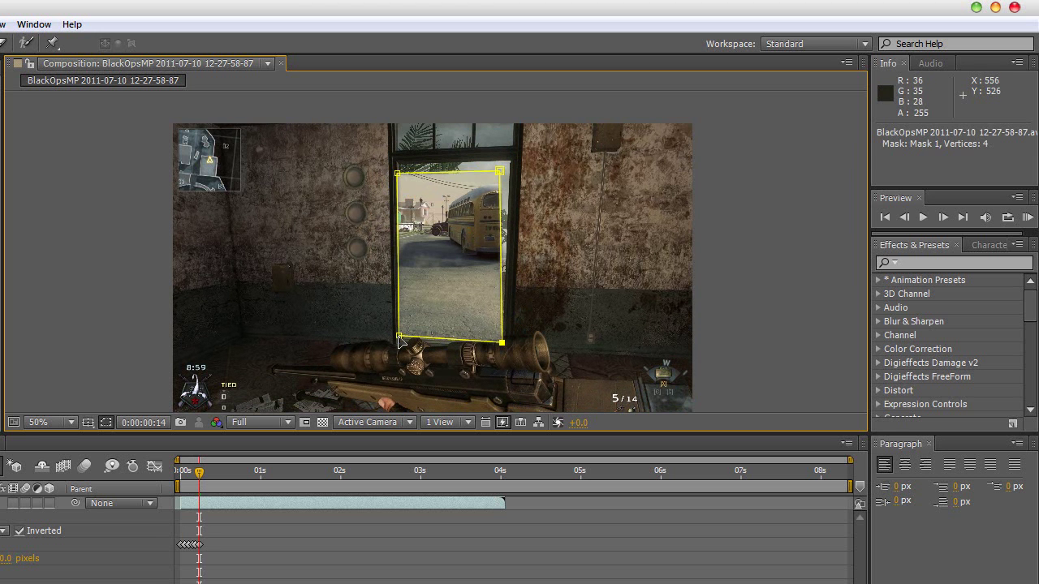
pyautogui.moveTo(399, 337); pyautogui.dragTo(398, 346)
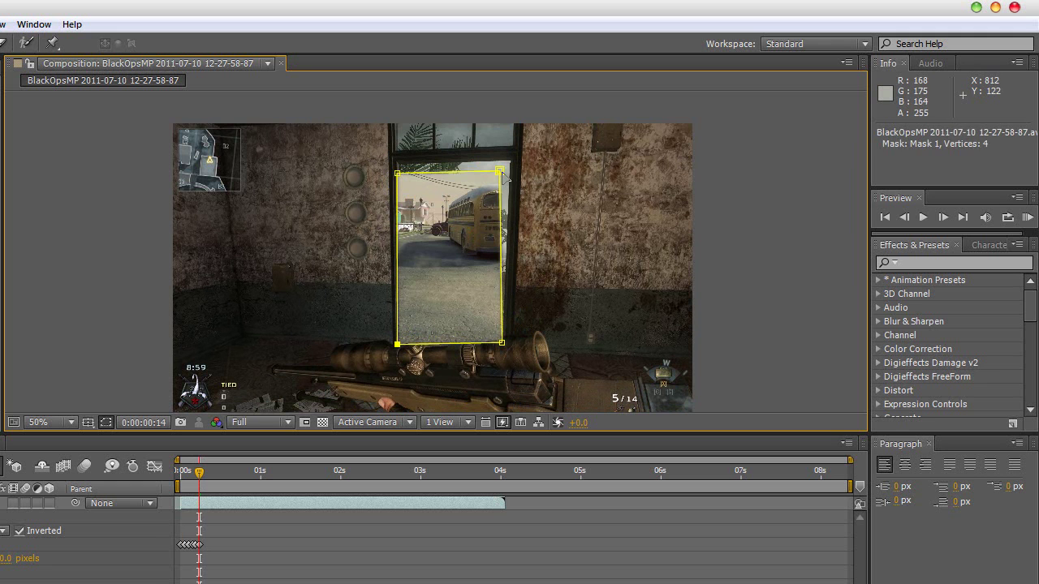
pyautogui.moveTo(500, 171); pyautogui.dragTo(514, 167)
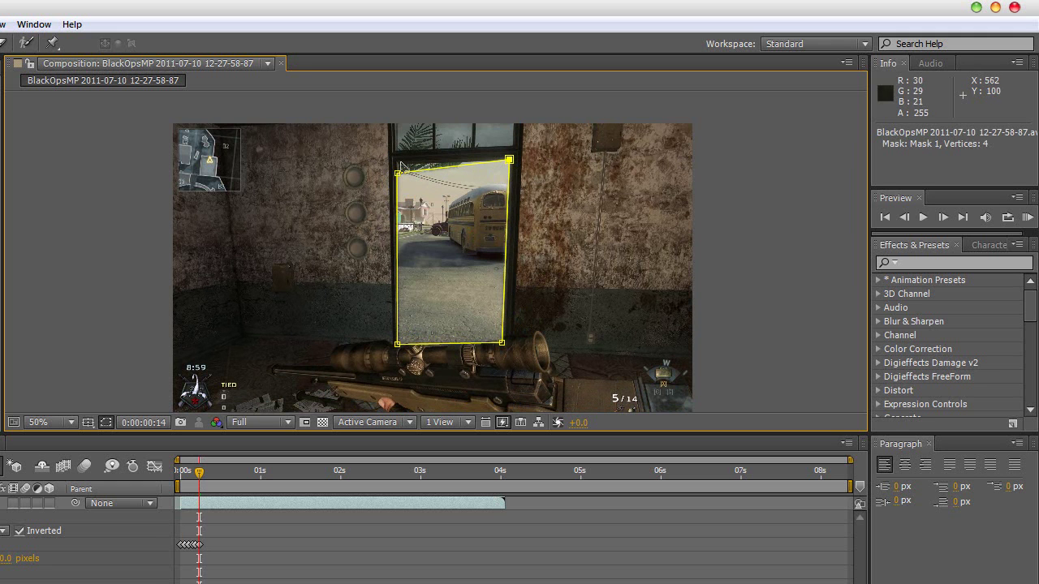
pyautogui.moveTo(397, 174); pyautogui.dragTo(397, 162)
pyautogui.press('pagedown')
pyautogui.press('pagedown')
pyautogui.press('pagedown')
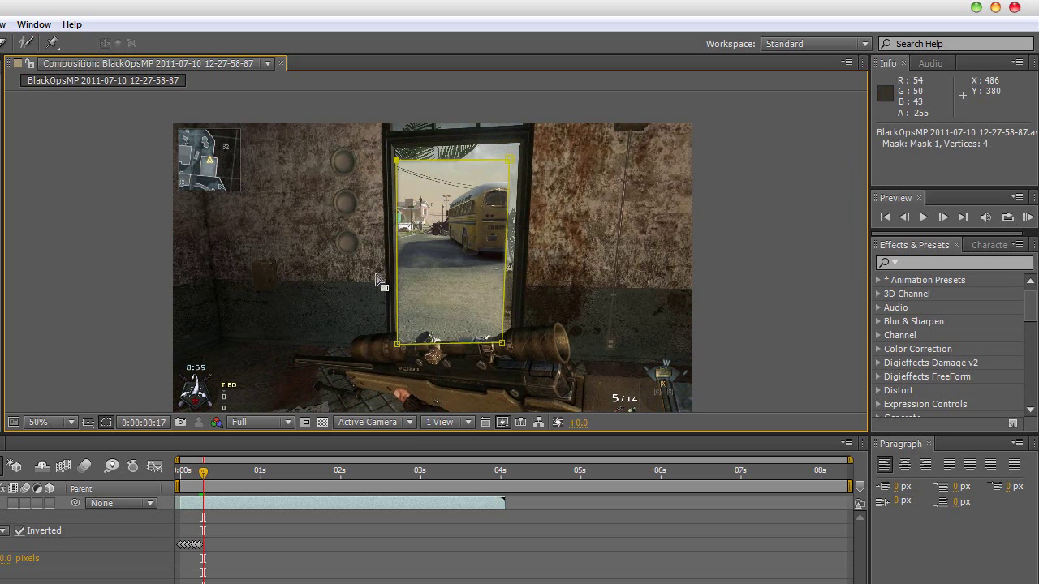
pyautogui.moveTo(508, 159); pyautogui.dragTo(519, 140)
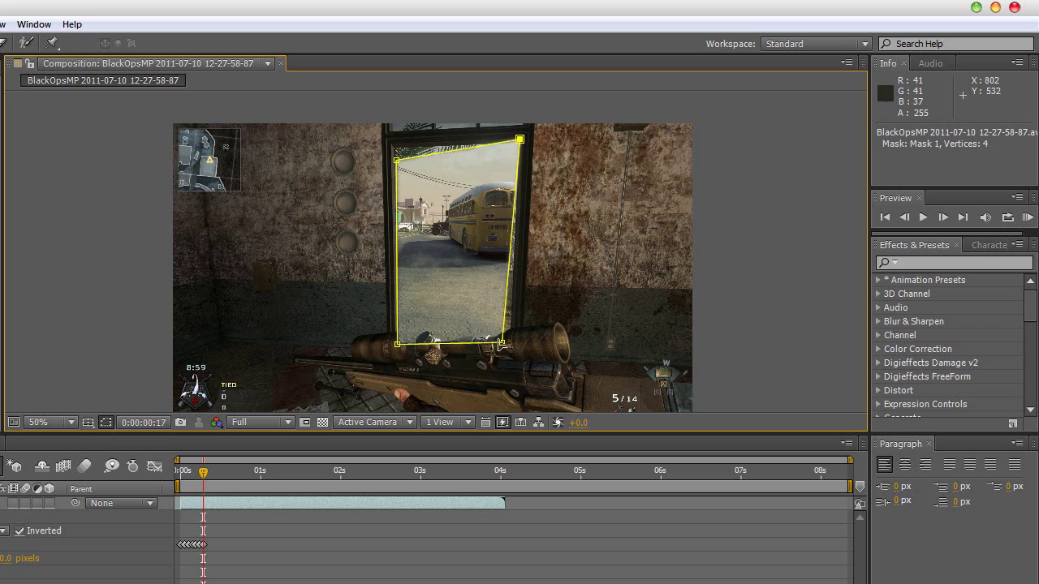
pyautogui.moveTo(503, 348); pyautogui.dragTo(507, 346)
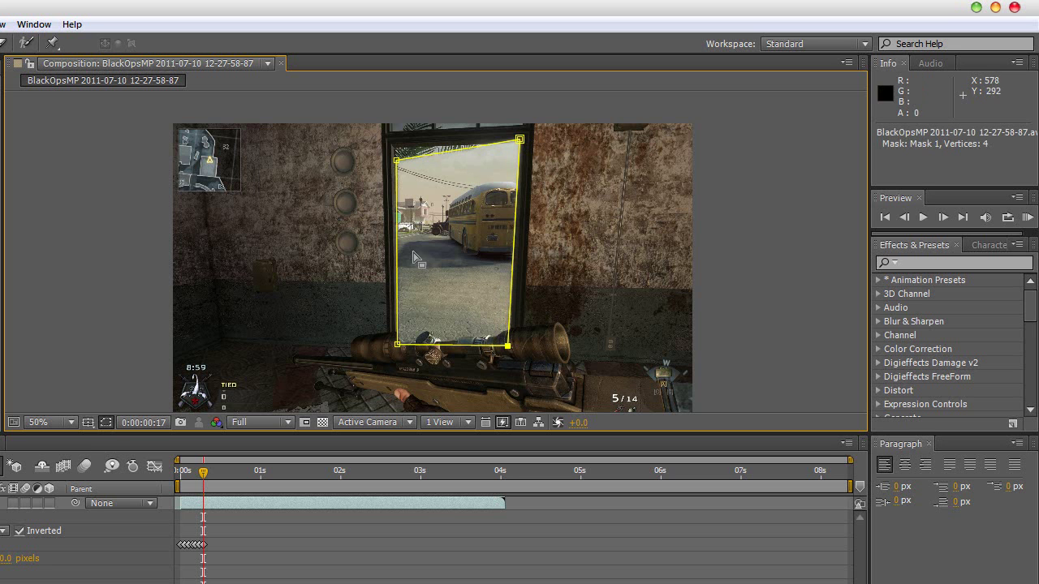
pyautogui.moveTo(396, 160); pyautogui.dragTo(394, 142)
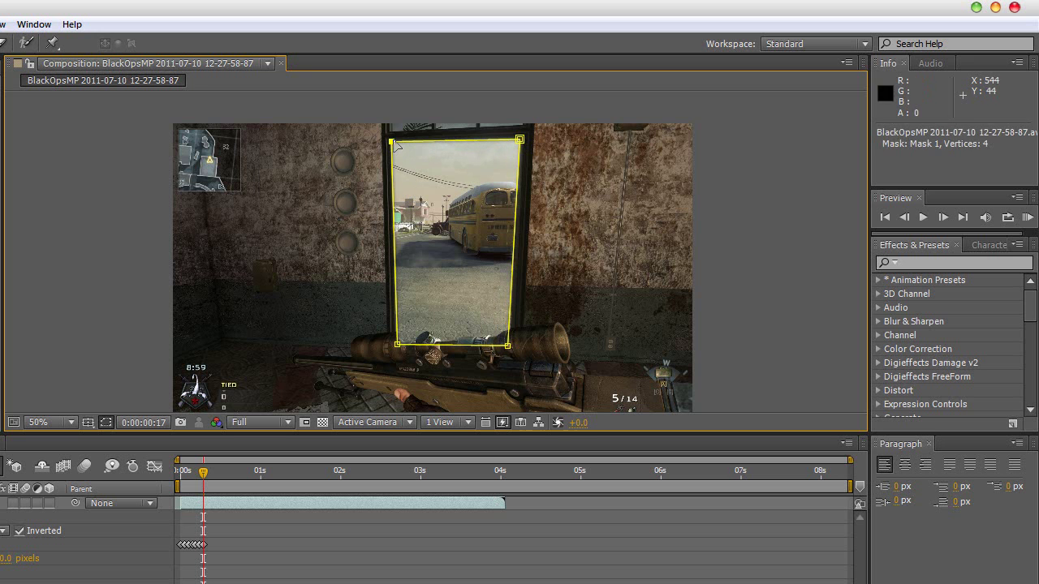
pyautogui.click(397, 344)
pyautogui.moveTo(397, 344); pyautogui.dragTo(395, 344)
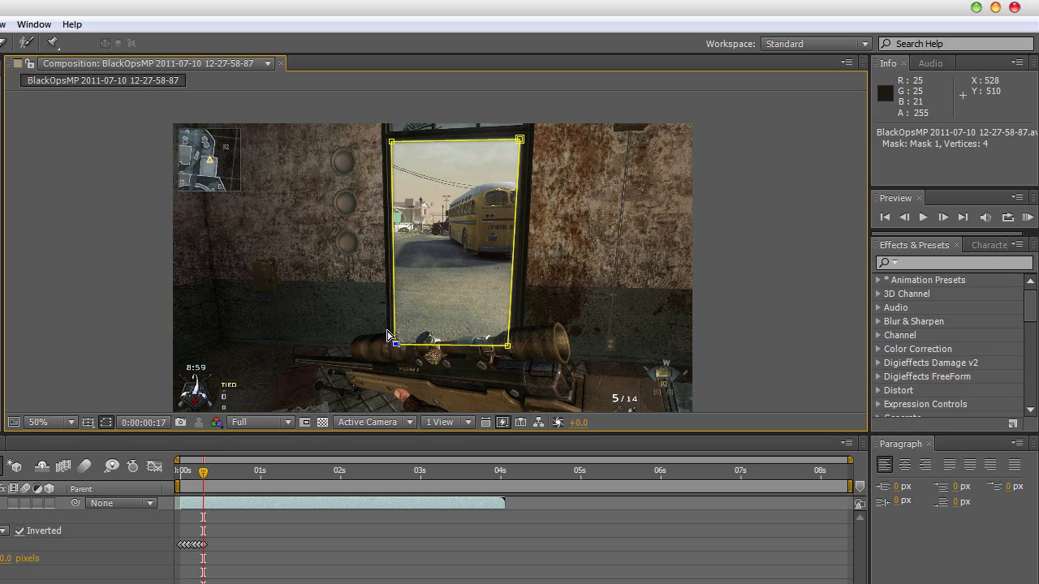
# Refit the mask corners at frames 20 and 23, then advance to frame 25
pyautogui.press('pagedown')
pyautogui.press('pagedown')
pyautogui.press('pagedown')
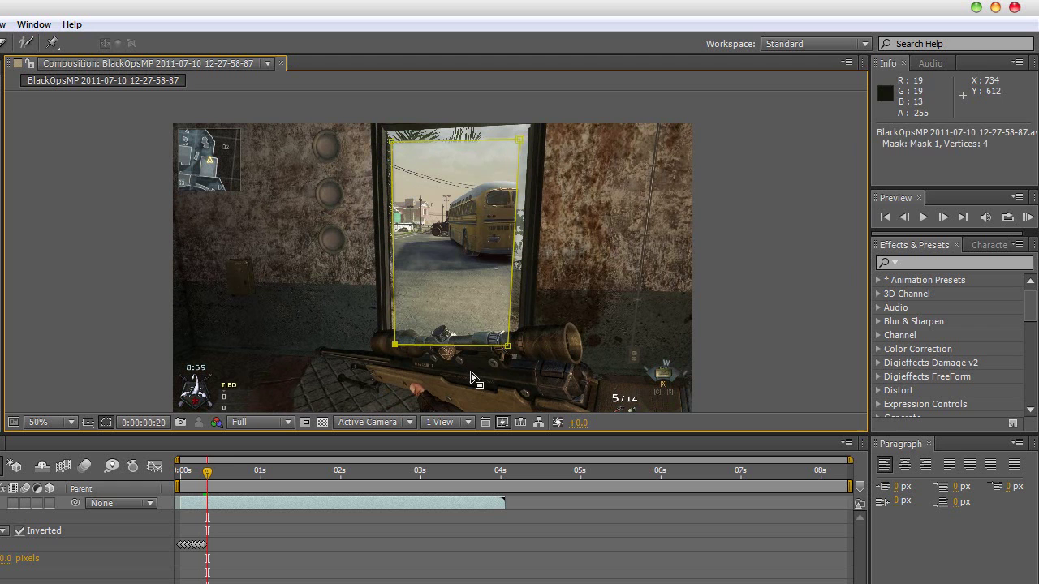
pyautogui.moveTo(508, 349); pyautogui.dragTo(516, 352)
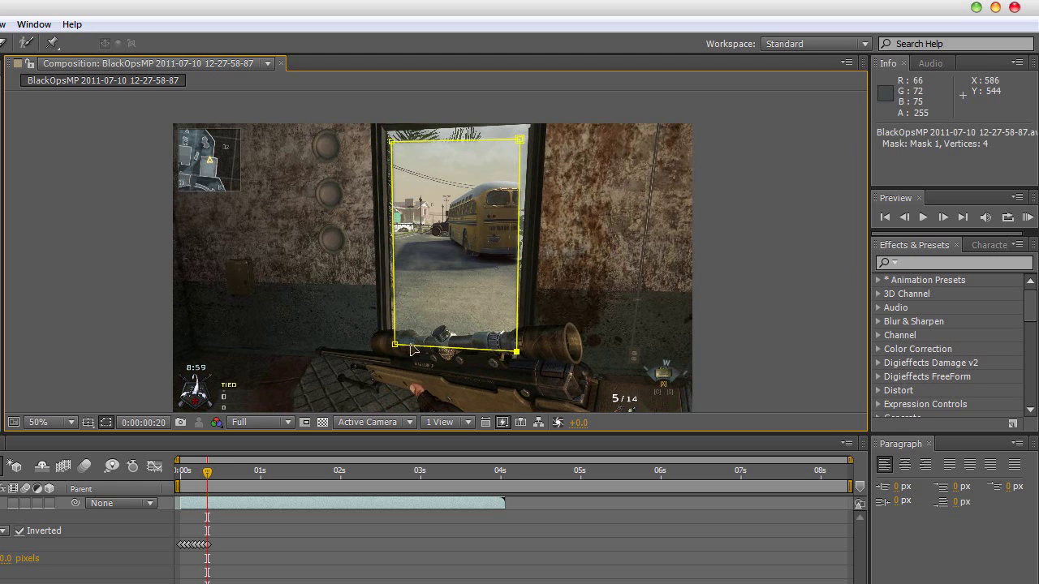
pyautogui.moveTo(396, 345); pyautogui.dragTo(391, 347)
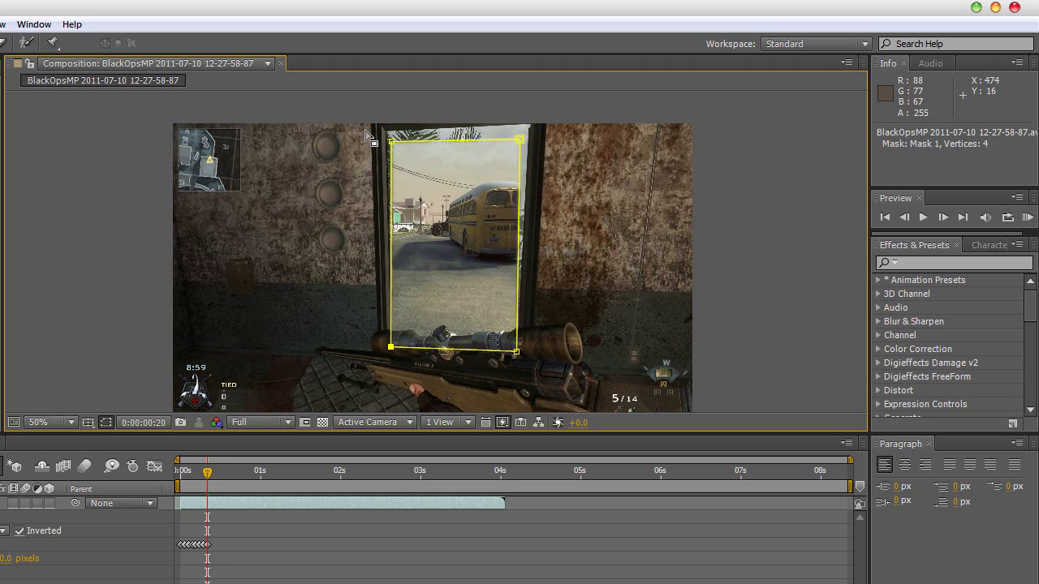
pyautogui.moveTo(391, 143); pyautogui.dragTo(386, 132)
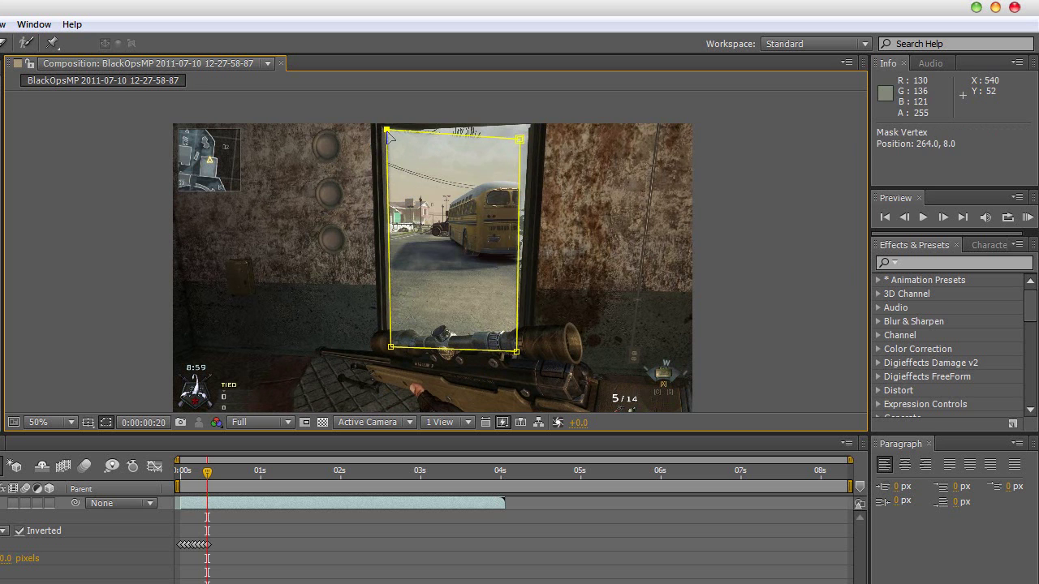
pyautogui.moveTo(520, 139); pyautogui.dragTo(534, 126)
pyautogui.press('pagedown')
pyautogui.press('pagedown')
pyautogui.press('pagedown')
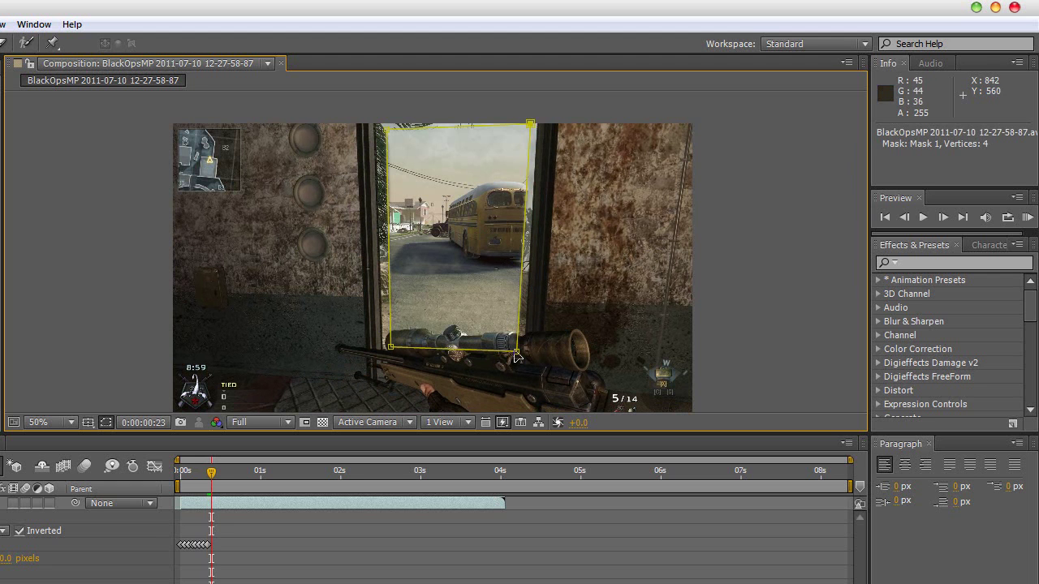
pyautogui.moveTo(516, 350); pyautogui.dragTo(525, 372)
pyautogui.moveTo(391, 349); pyautogui.dragTo(385, 373)
pyautogui.moveTo(387, 130); pyautogui.dragTo(378, 123)
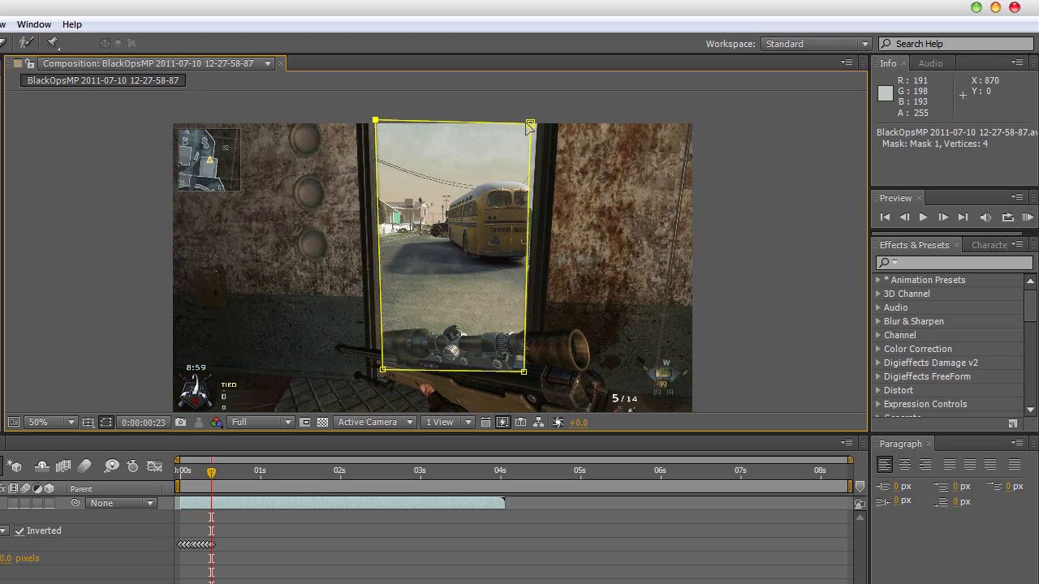
pyautogui.moveTo(532, 126); pyautogui.dragTo(540, 124)
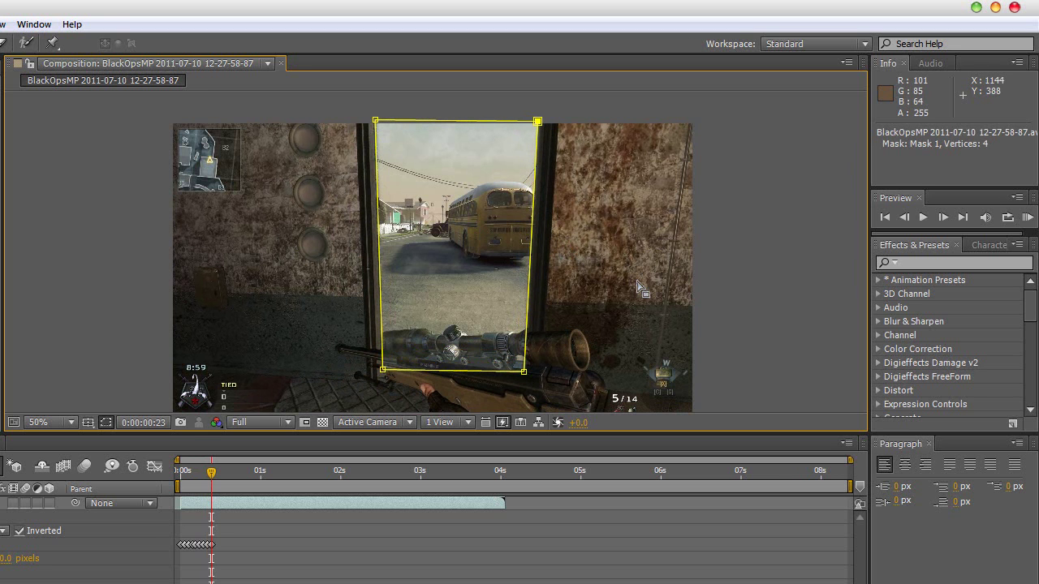
pyautogui.press('pagedown')
pyautogui.press('pagedown')
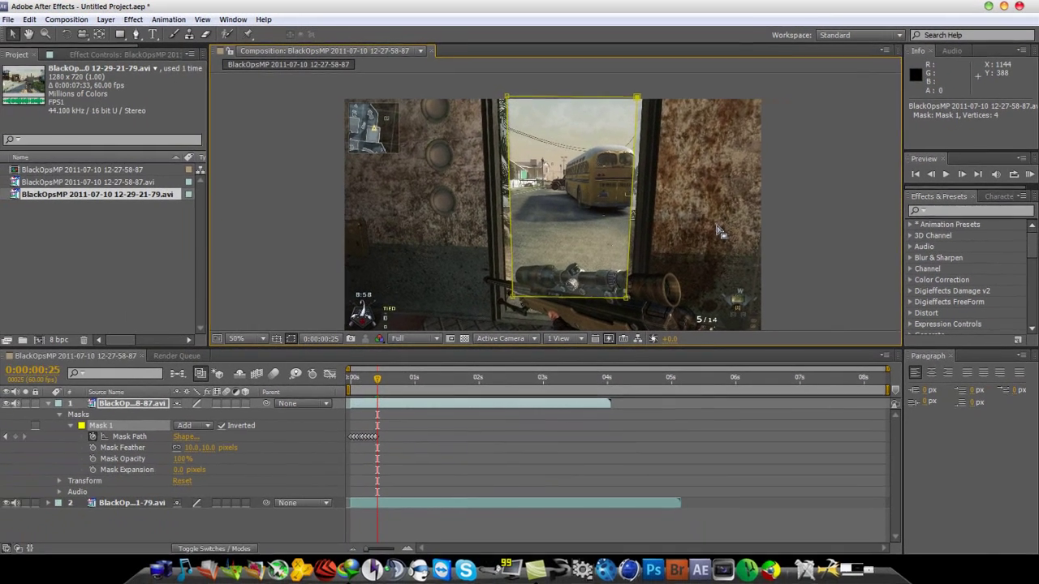
# Refit all four Mask 1 corners to the doorway edges at the current frame
pyautogui.moveTo(628, 297); pyautogui.dragTo(633, 312)
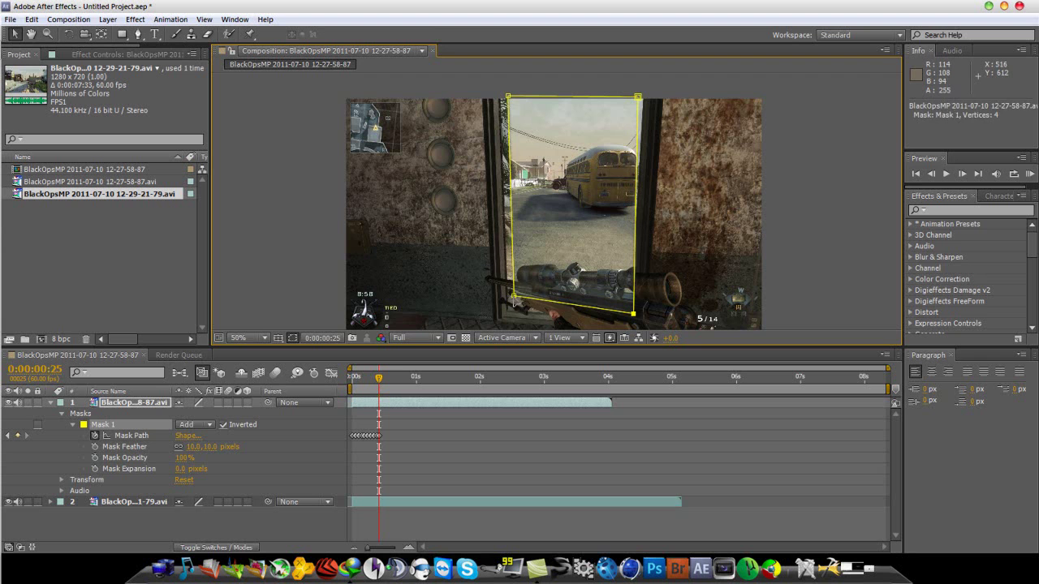
pyautogui.moveTo(514, 297); pyautogui.dragTo(504, 314)
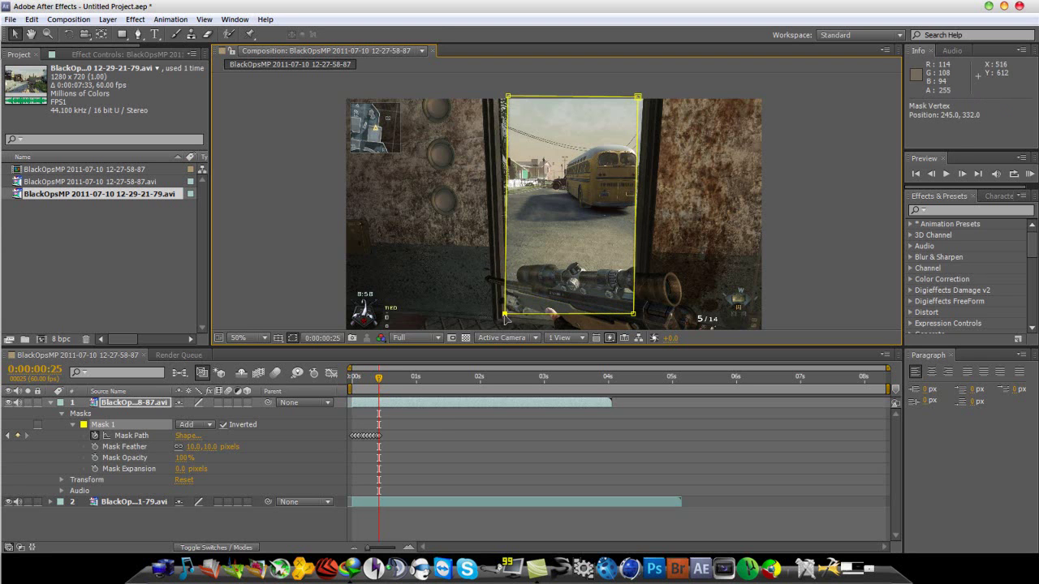
pyautogui.moveTo(507, 96); pyautogui.dragTo(500, 93)
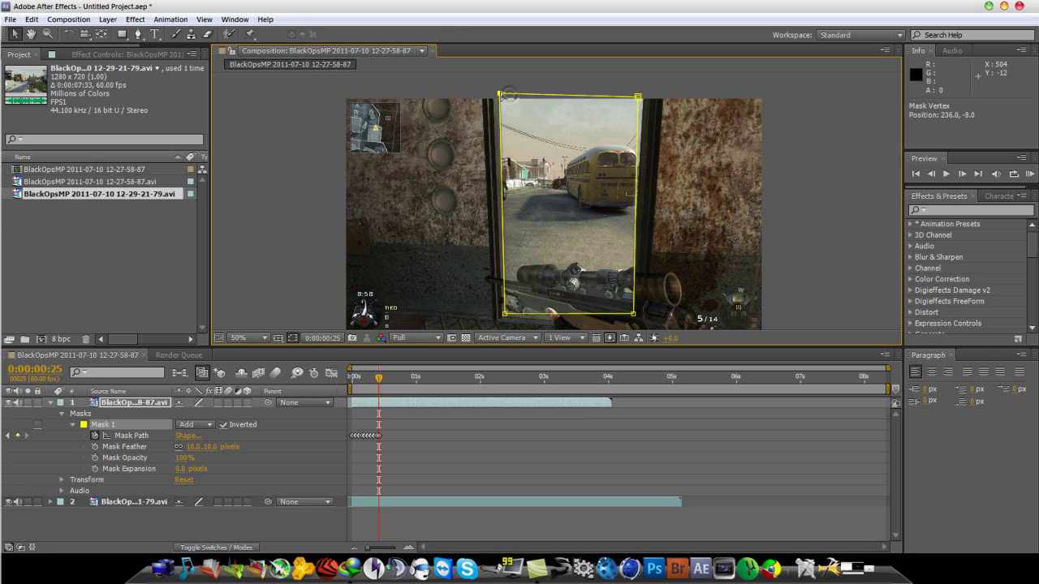
pyautogui.moveTo(638, 96); pyautogui.dragTo(645, 97)
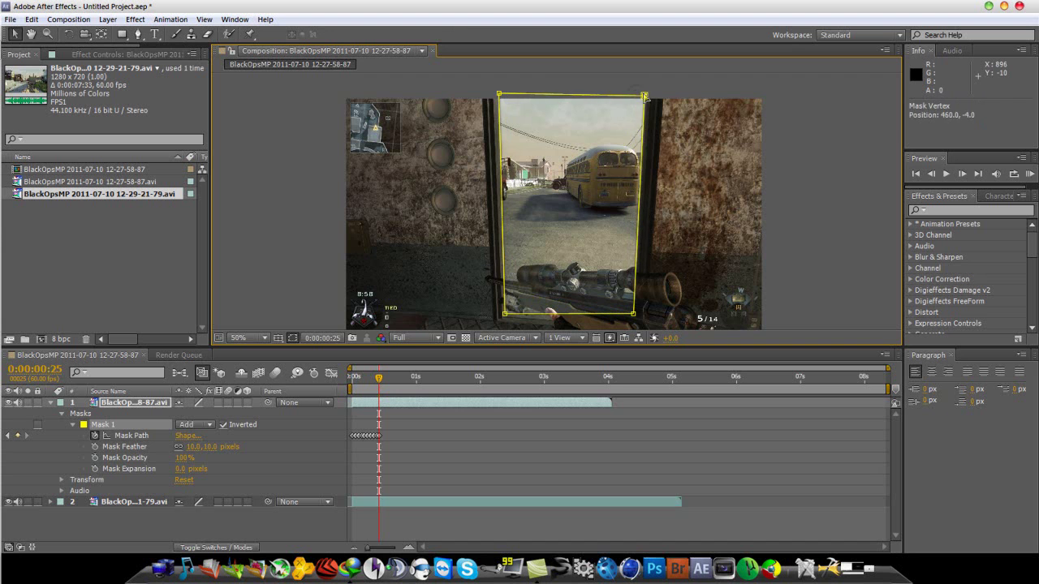
# At 0:00:00:28, move the mask corners outward onto the door edges
pyautogui.press('pagedown')
pyautogui.press('pagedown')
pyautogui.press('pagedown')
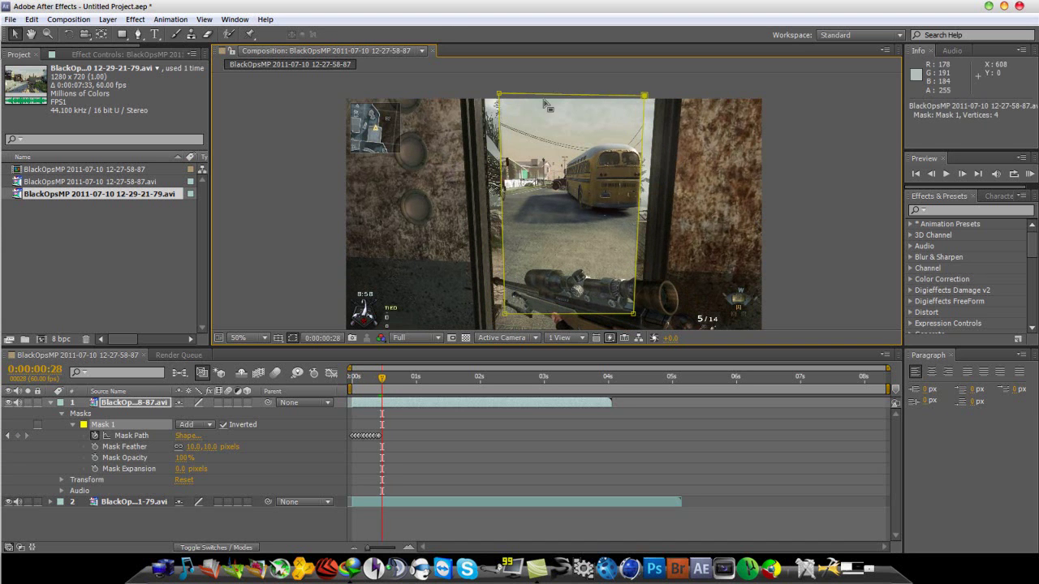
pyautogui.moveTo(645, 97); pyautogui.dragTo(656, 87)
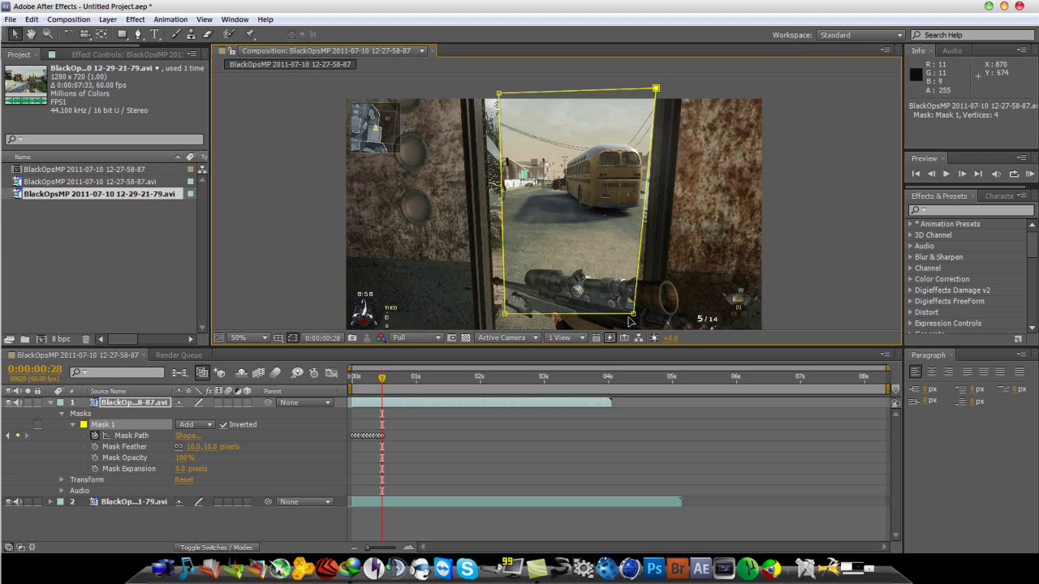
pyautogui.moveTo(633, 315); pyautogui.dragTo(640, 324)
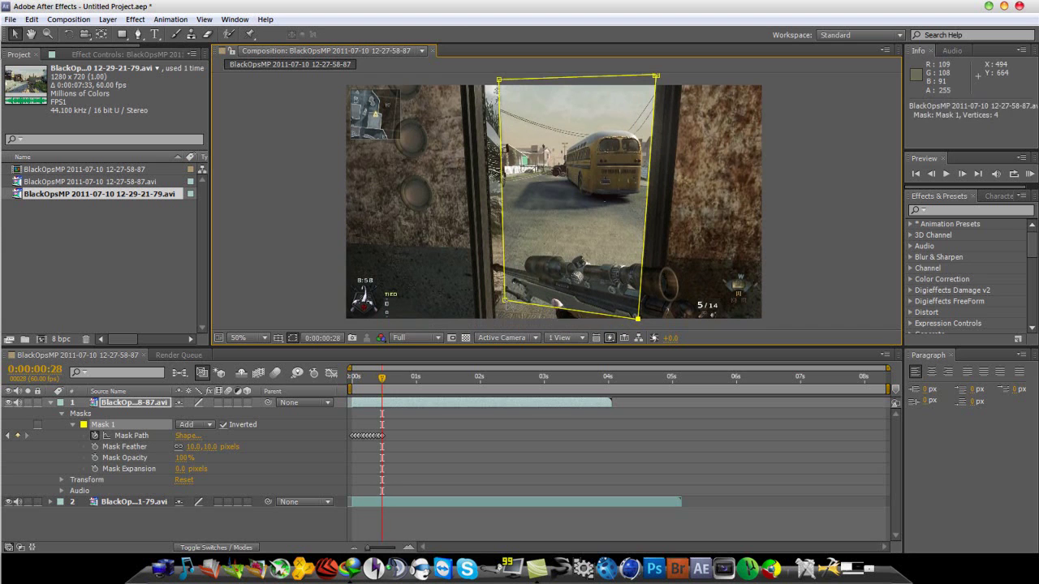
pyautogui.moveTo(504, 301); pyautogui.dragTo(495, 318)
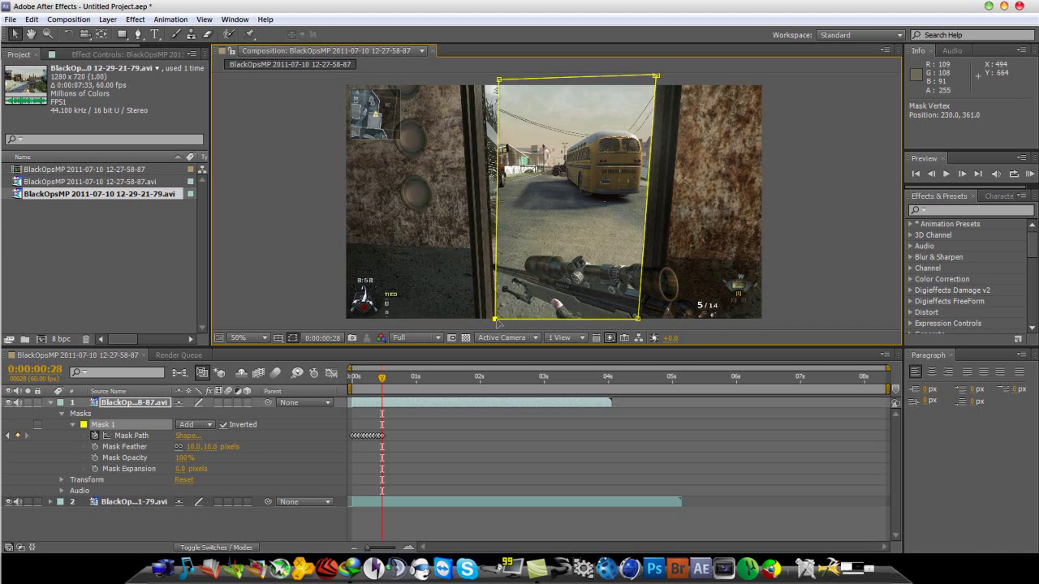
pyautogui.moveTo(499, 81); pyautogui.dragTo(483, 79)
# Three frames later, widen all four mask corners to follow the opening door
pyautogui.press('pagedown')
pyautogui.press('pagedown')
pyautogui.press('pagedown')
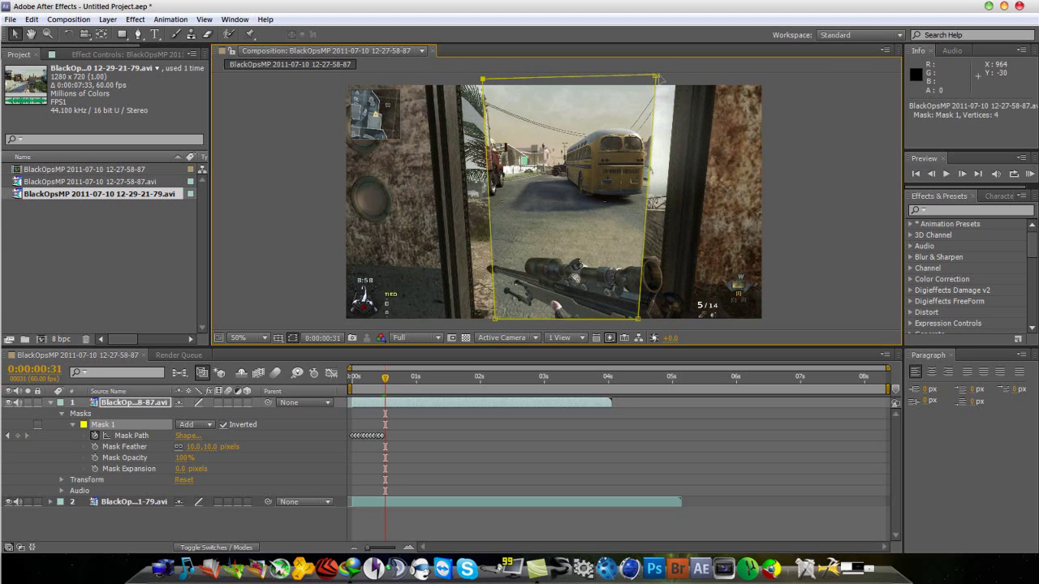
pyautogui.moveTo(657, 77); pyautogui.dragTo(677, 77)
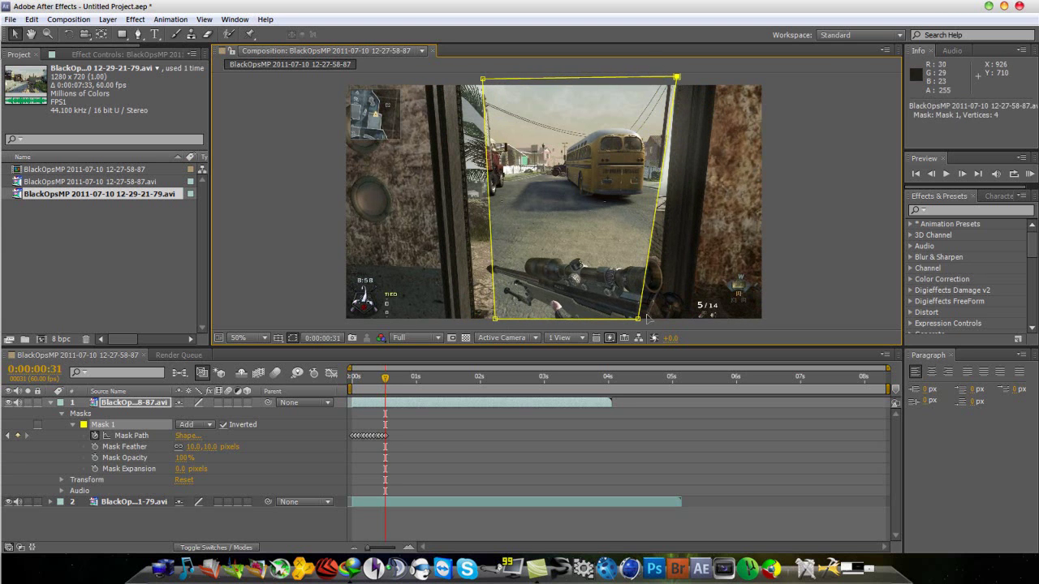
pyautogui.moveTo(638, 319); pyautogui.dragTo(656, 326)
pyautogui.moveTo(494, 319); pyautogui.dragTo(471, 327)
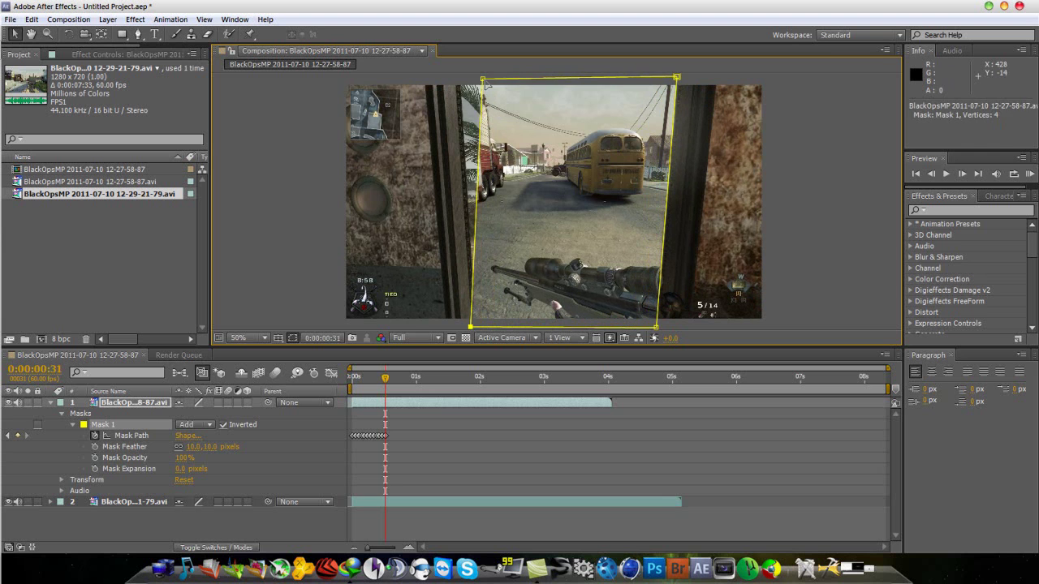
pyautogui.moveTo(486, 84); pyautogui.dragTo(459, 79)
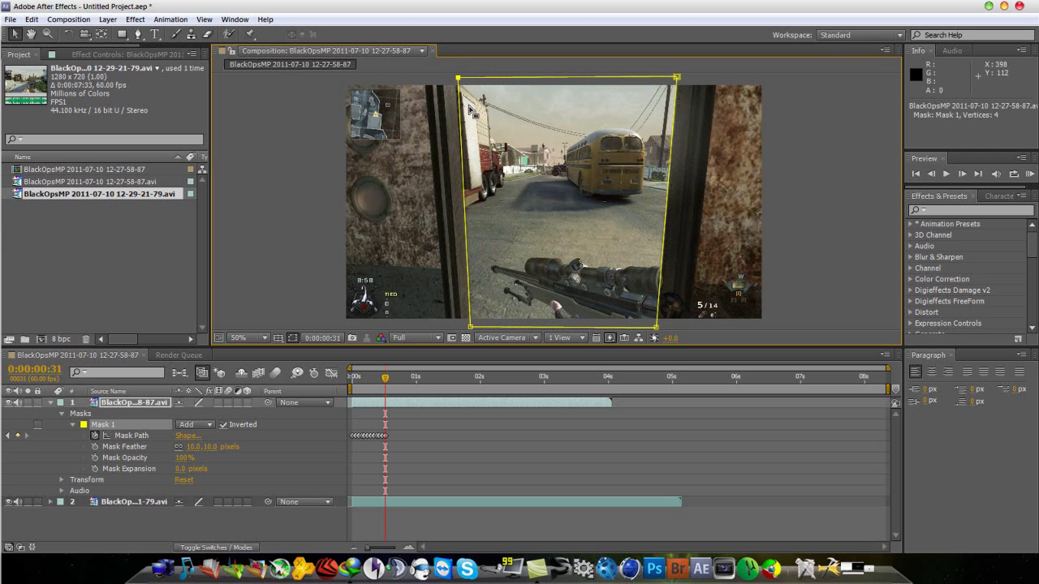
# At 0:00:00:34, spread the mask corners out to the widened door frame
pyautogui.press('pagedown')
pyautogui.press('pagedown')
pyautogui.press('pagedown')
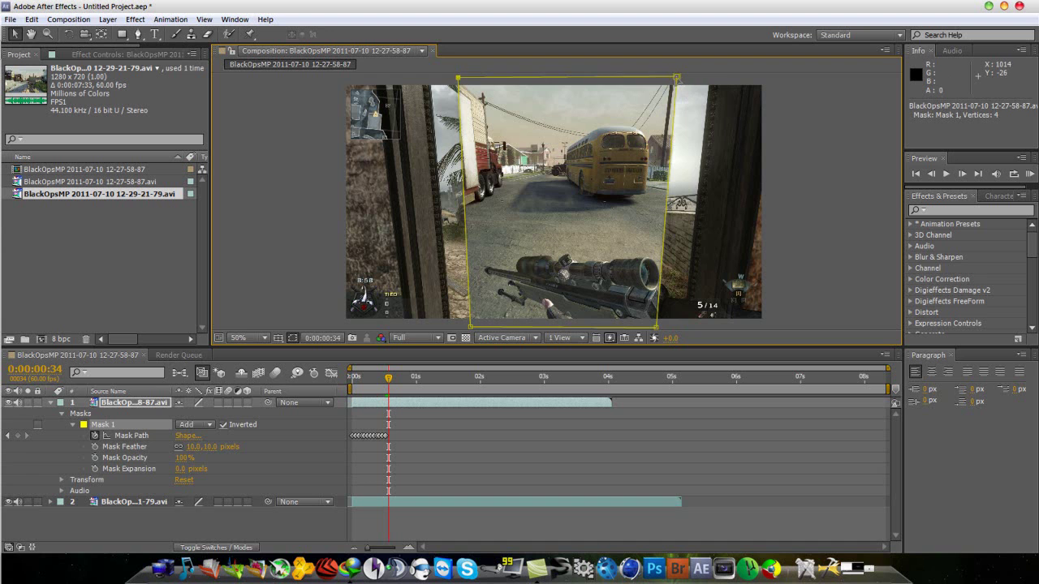
pyautogui.moveTo(676, 78); pyautogui.dragTo(711, 78)
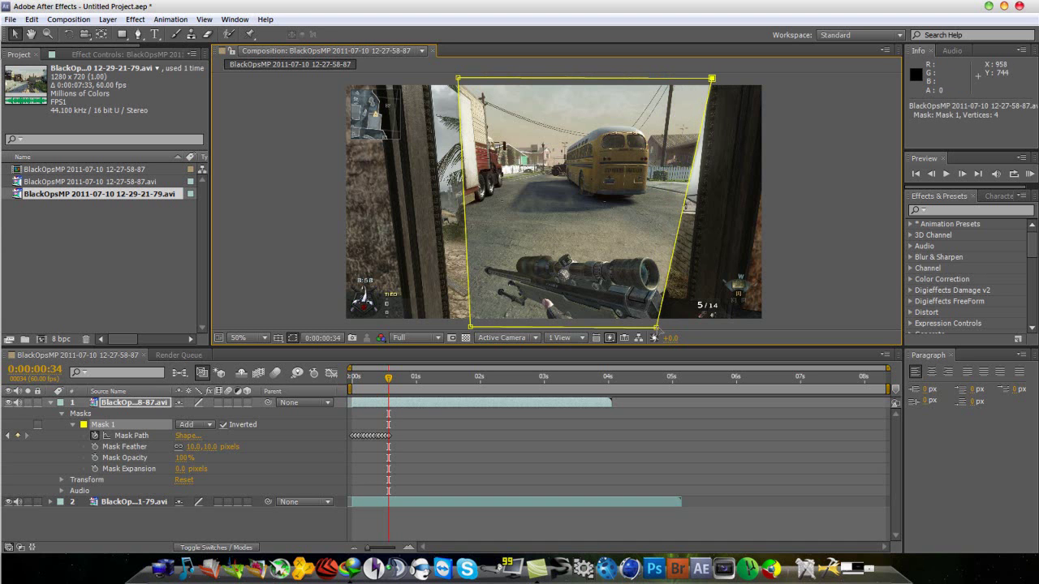
pyautogui.moveTo(656, 328); pyautogui.dragTo(682, 328)
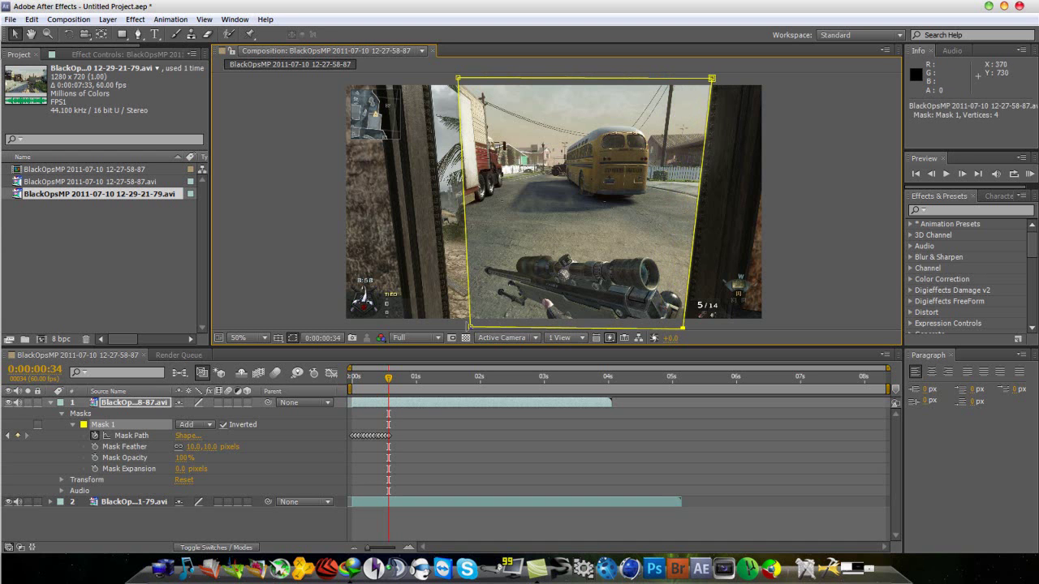
pyautogui.moveTo(471, 327); pyautogui.dragTo(449, 327)
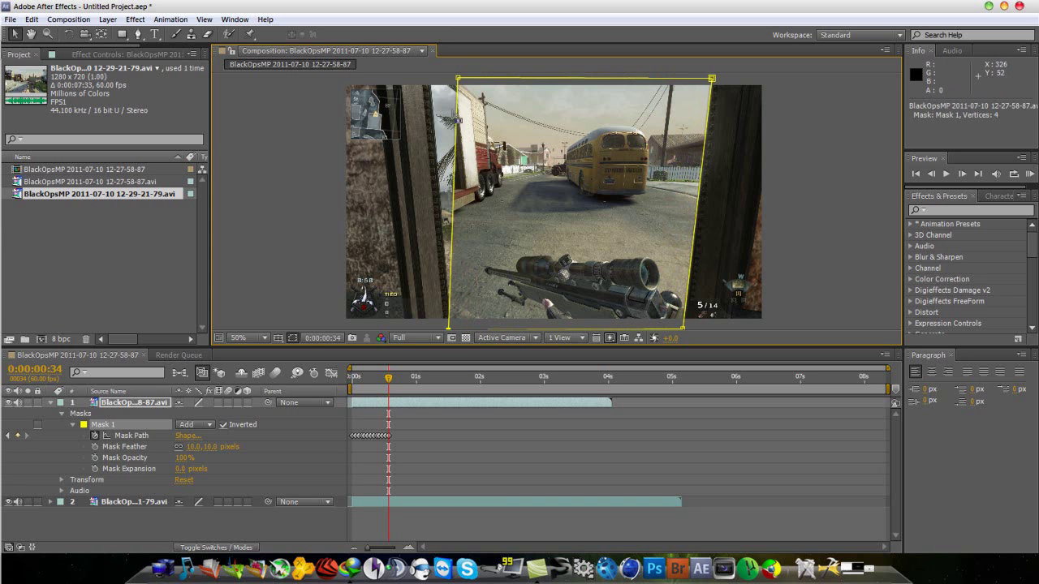
pyautogui.moveTo(458, 79); pyautogui.dragTo(422, 77)
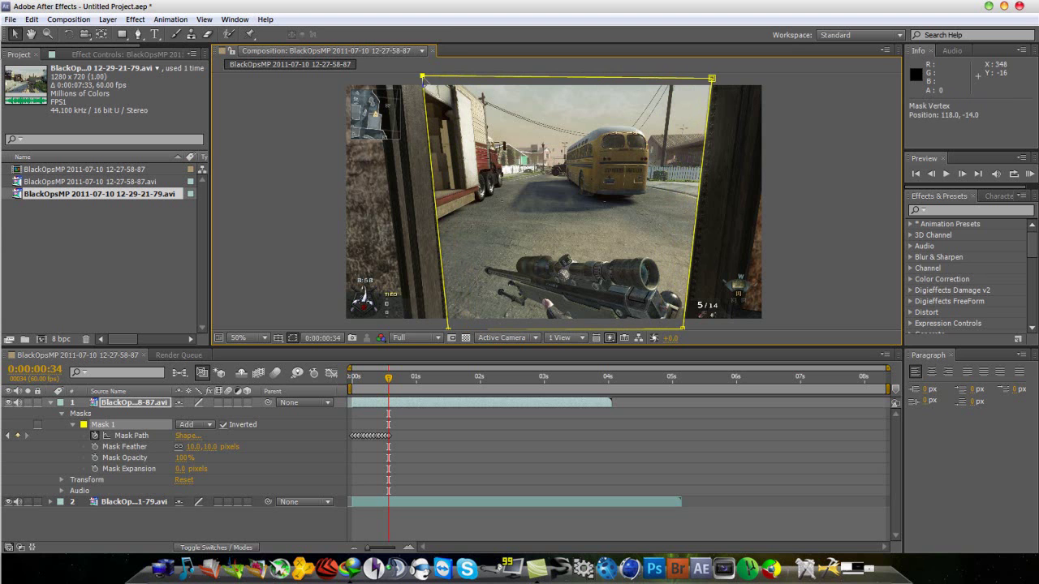
# Keyframe the mask at 0:00:00:37 and 0:00:00:40, ending with a vertical right edge at the frame edge
pyautogui.press('pagedown')
pyautogui.press('pagedown')
pyautogui.press('pagedown')
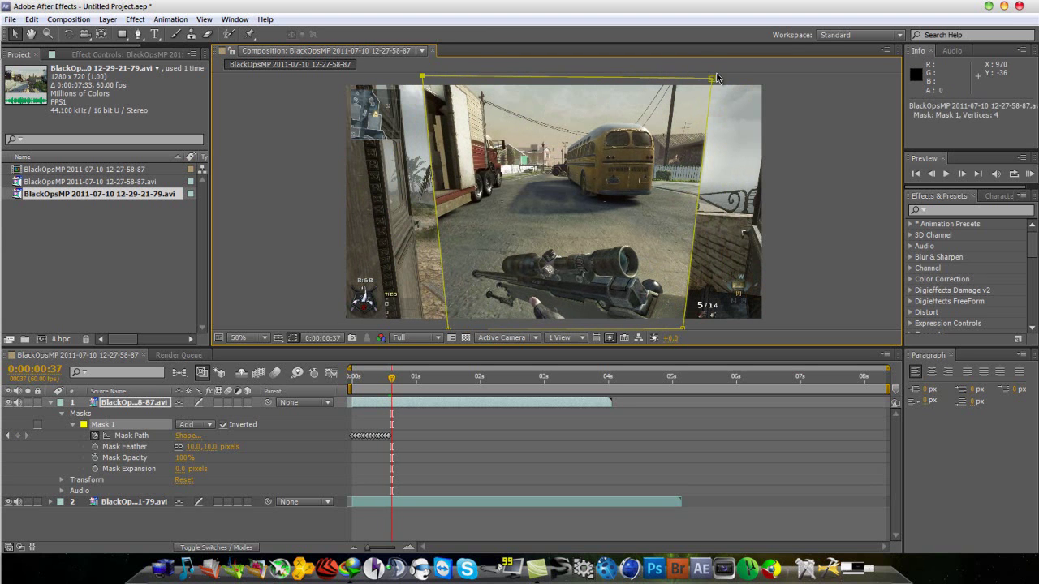
pyautogui.moveTo(713, 79); pyautogui.dragTo(780, 77)
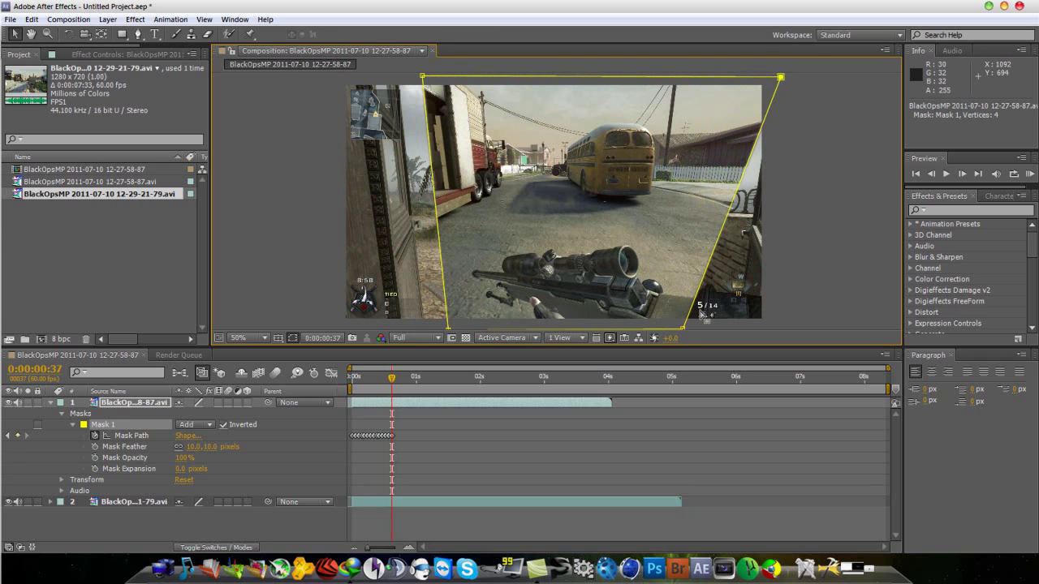
pyautogui.moveTo(683, 331); pyautogui.dragTo(733, 331)
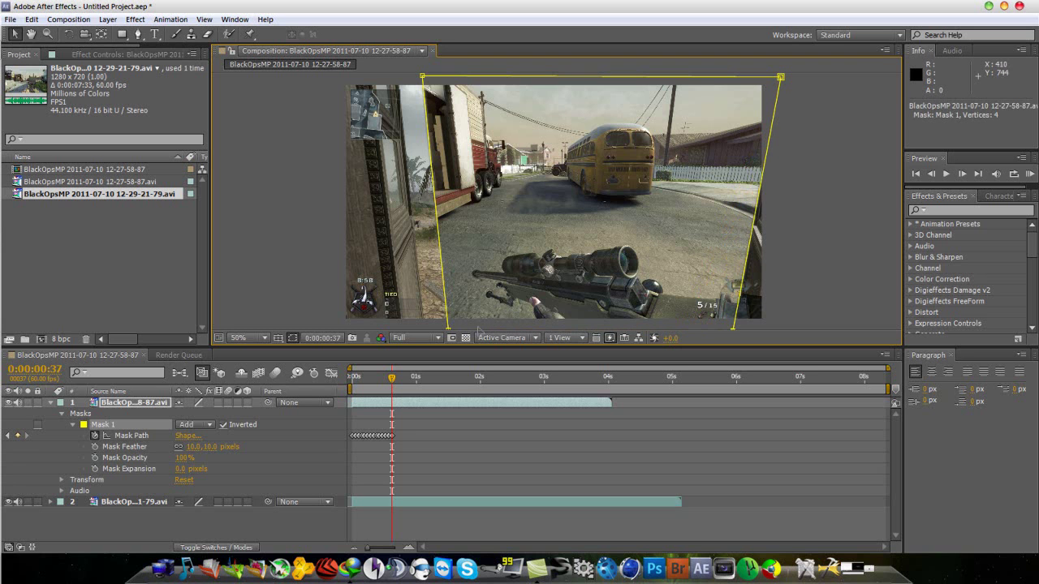
pyautogui.moveTo(447, 330); pyautogui.dragTo(423, 331)
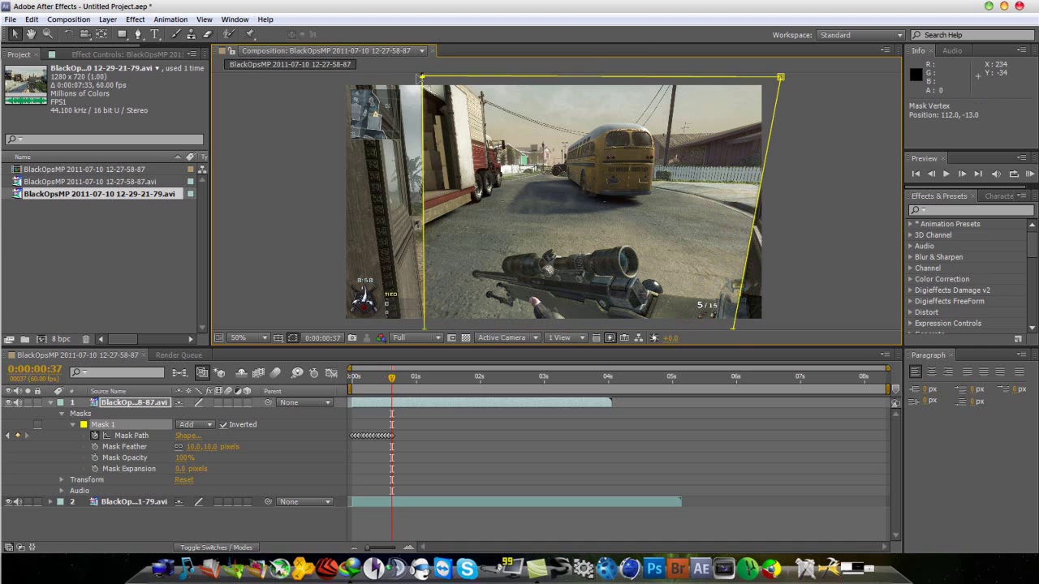
pyautogui.moveTo(422, 77); pyautogui.dragTo(395, 77)
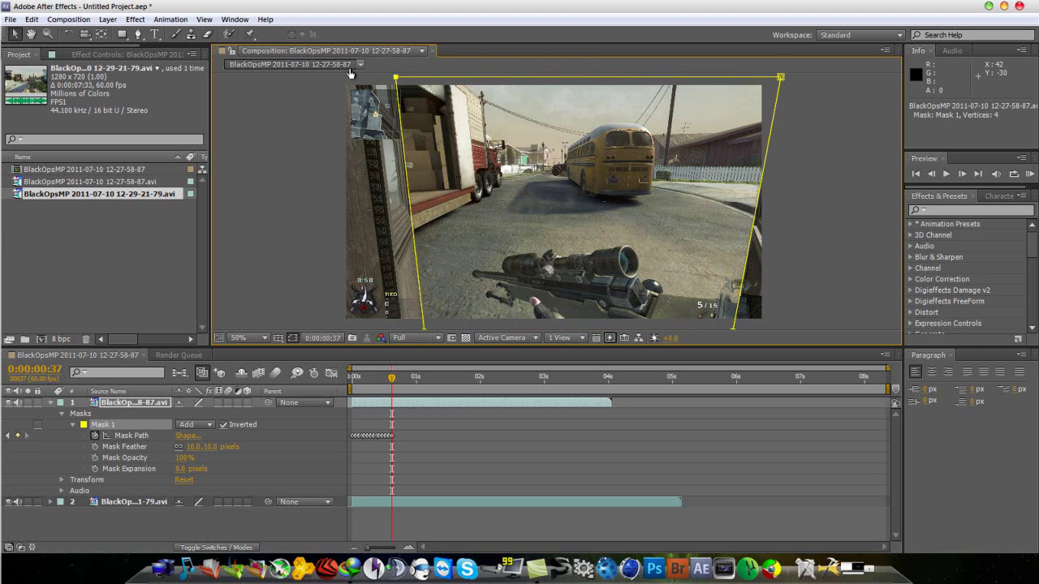
pyautogui.press('pagedown')
pyautogui.press('pagedown')
pyautogui.press('pagedown')
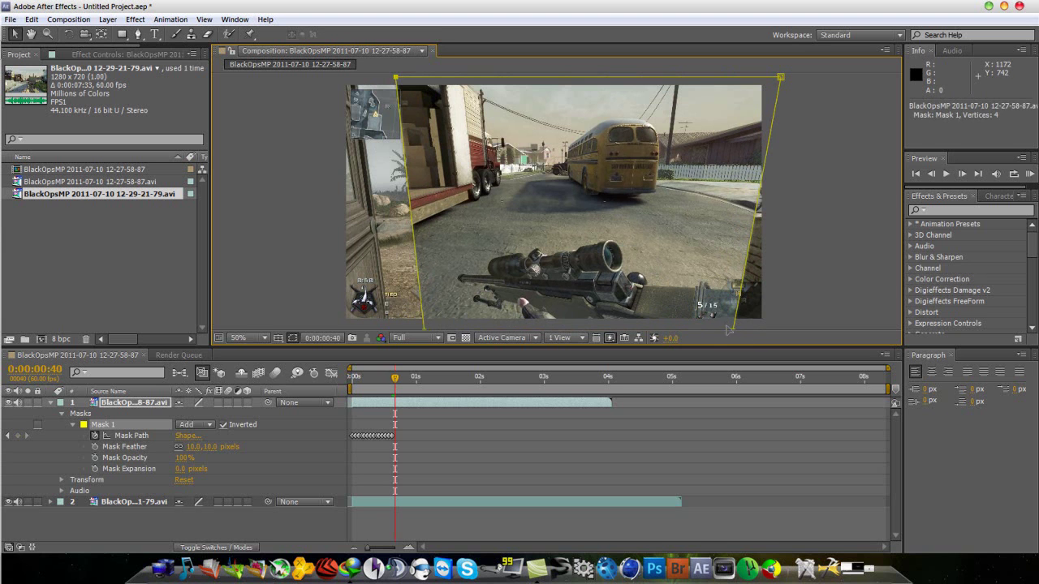
pyautogui.moveTo(733, 329); pyautogui.dragTo(778, 329)
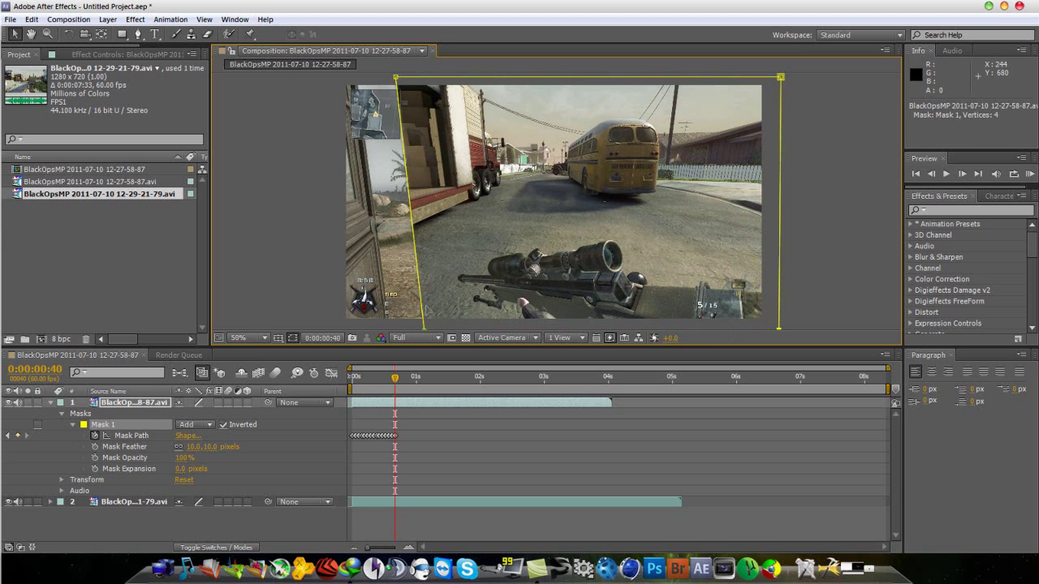
# Zoom out to 25% and push both left mask corners past the footage's left edge at 0:00:00:43
pyautogui.press(',')
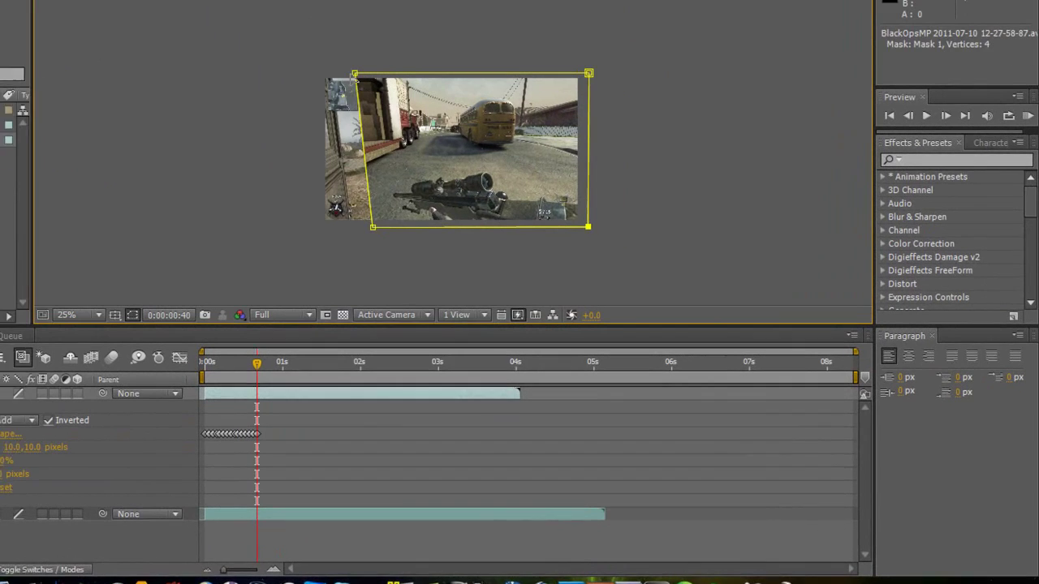
pyautogui.moveTo(335, 64); pyautogui.dragTo(306, 62)
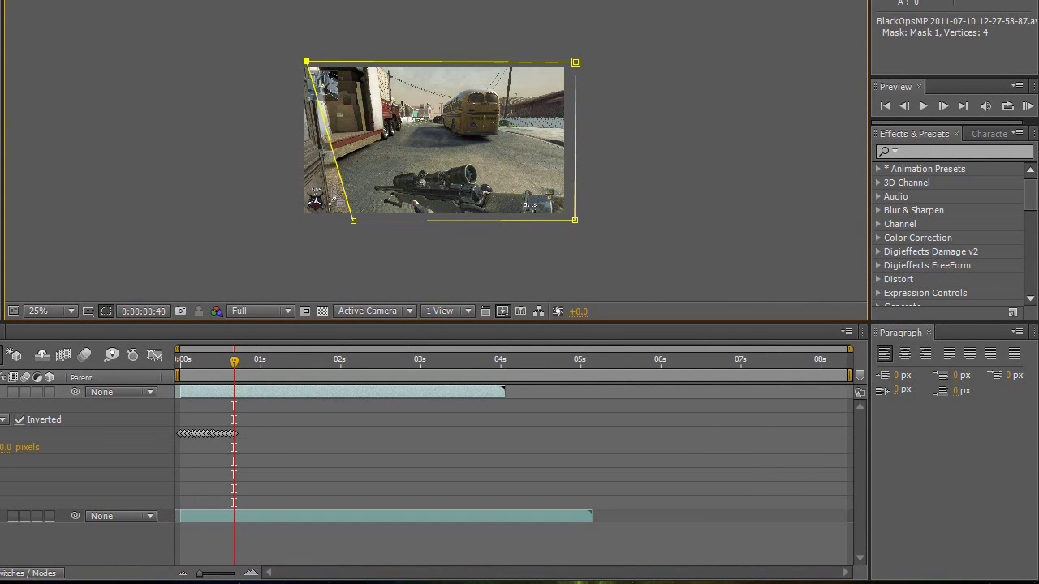
pyautogui.moveTo(355, 222); pyautogui.dragTo(336, 227)
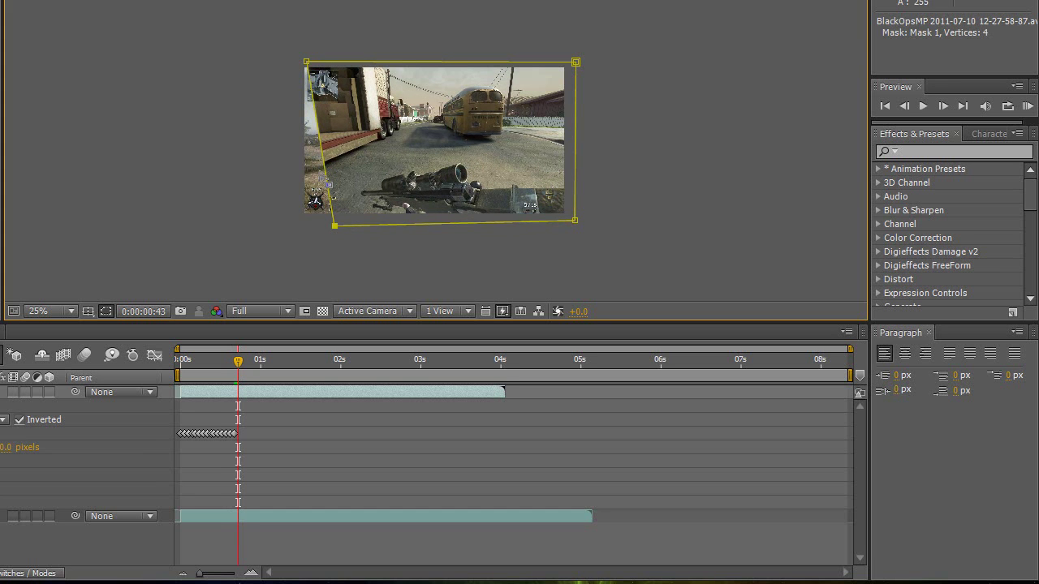
pyautogui.moveTo(335, 228); pyautogui.dragTo(293, 226)
pyautogui.moveTo(307, 63); pyautogui.dragTo(294, 61)
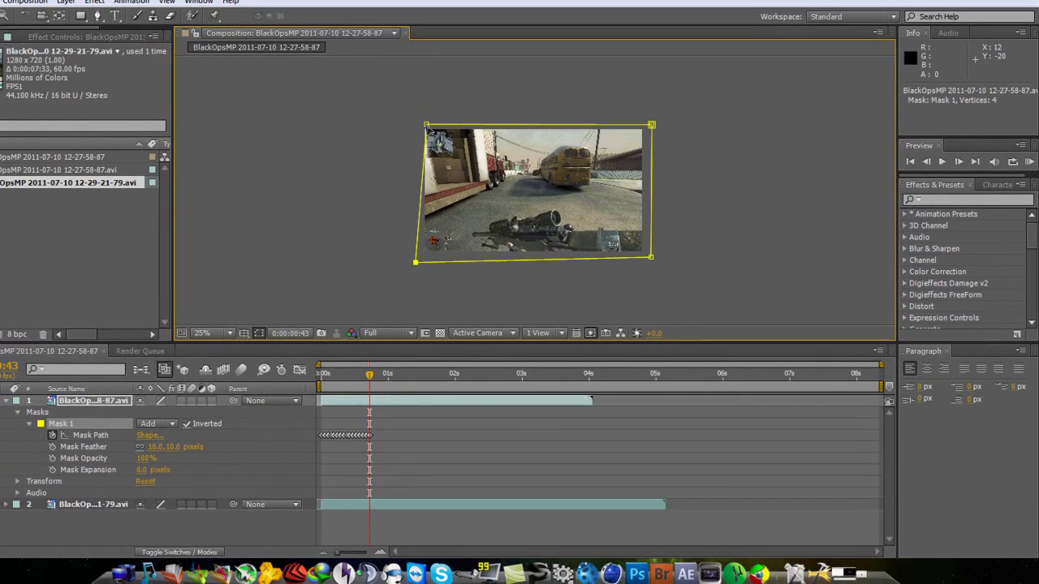
# Set the viewer magnification to Fit up to 100% and scrub back through the mask animation
pyautogui.press('.')
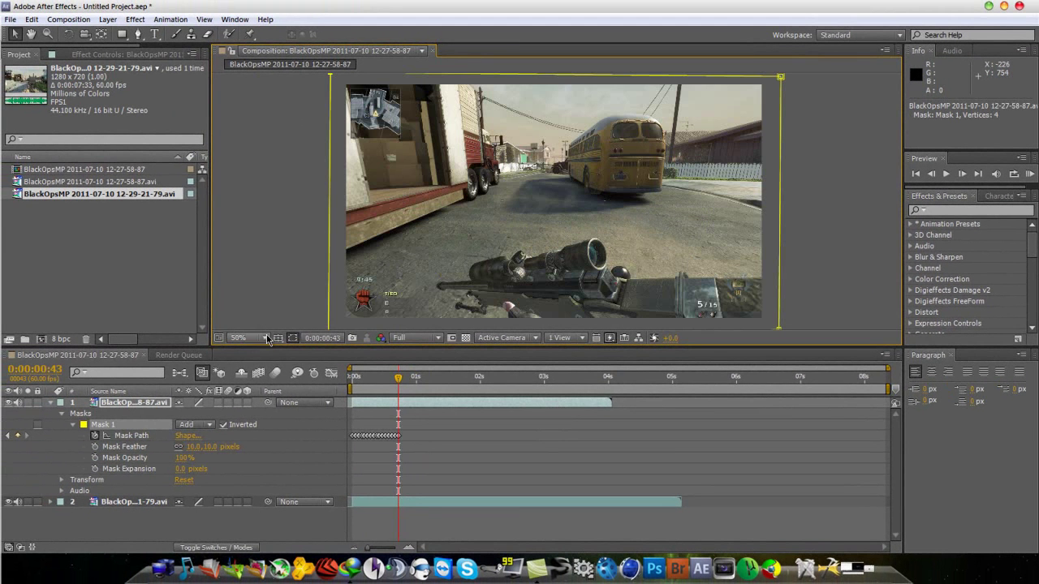
pyautogui.click(264, 337)
pyautogui.click(298, 120)
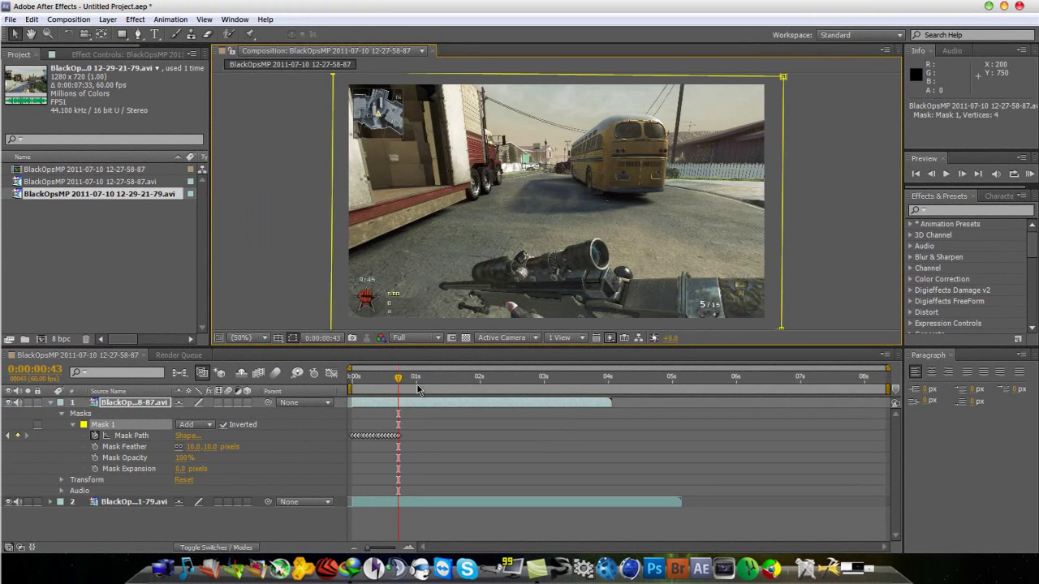
pyautogui.moveTo(399, 380)
pyautogui.mouseDown()
pyautogui.moveTo(362, 380)
pyautogui.moveTo(380, 387)
pyautogui.mouseUp()
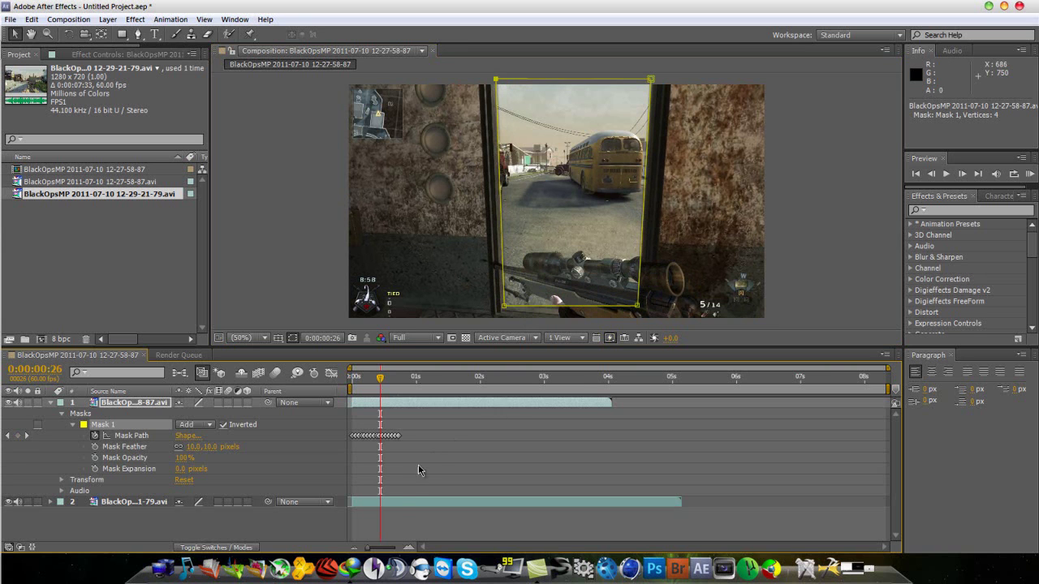
# Slide the Nuketown layer two frames earlier and scrub back to preview the door reveal
pyautogui.moveTo(392, 507); pyautogui.dragTo(390, 507)
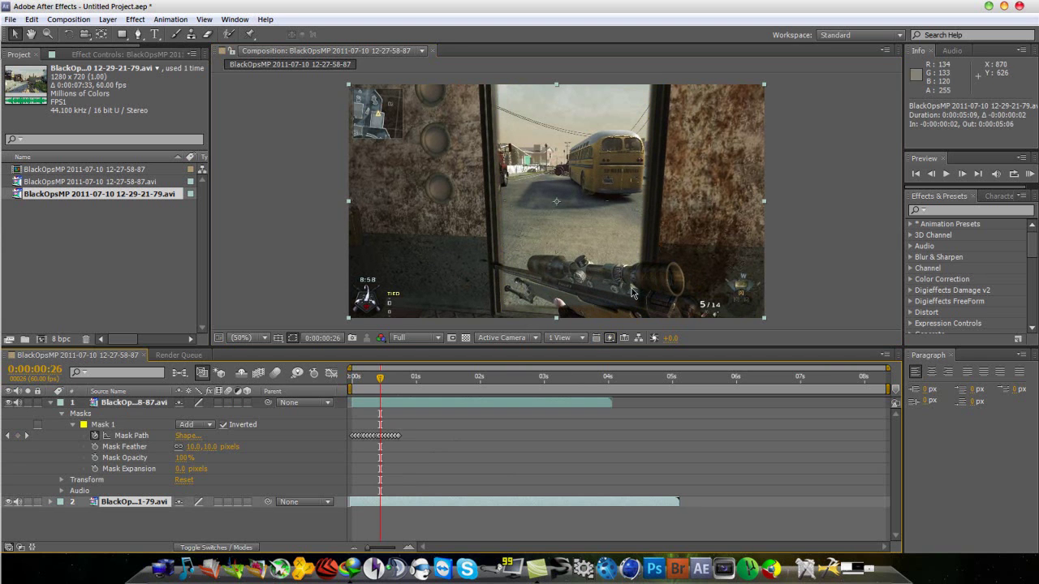
pyautogui.moveTo(381, 381)
pyautogui.mouseDown()
pyautogui.moveTo(415, 393)
pyautogui.moveTo(380, 381)
pyautogui.mouseUp()
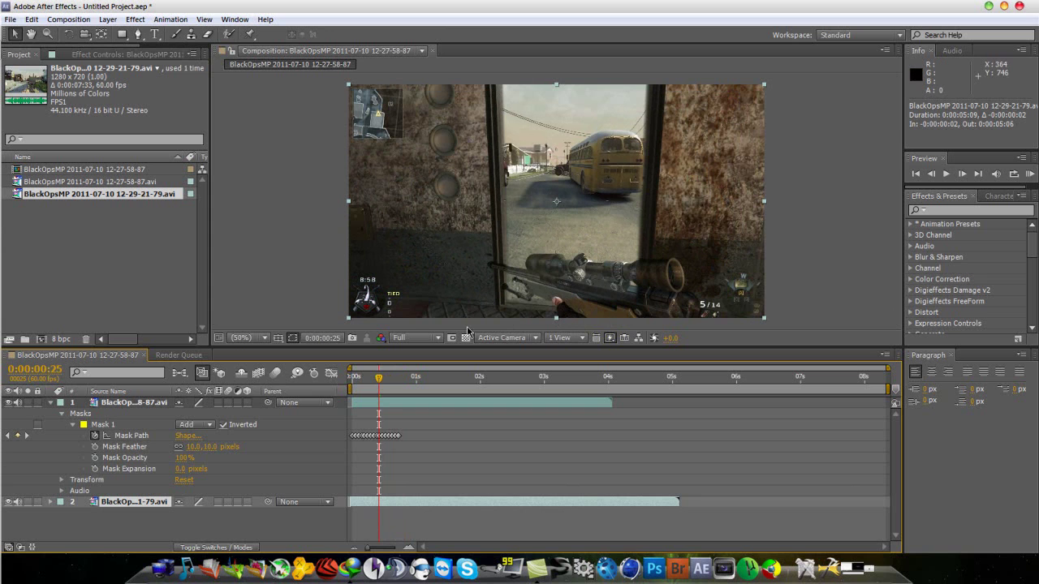
# Apply Curves to the Nuketown layer and bend the RGB curve down to darken it
pyautogui.click(49, 502)
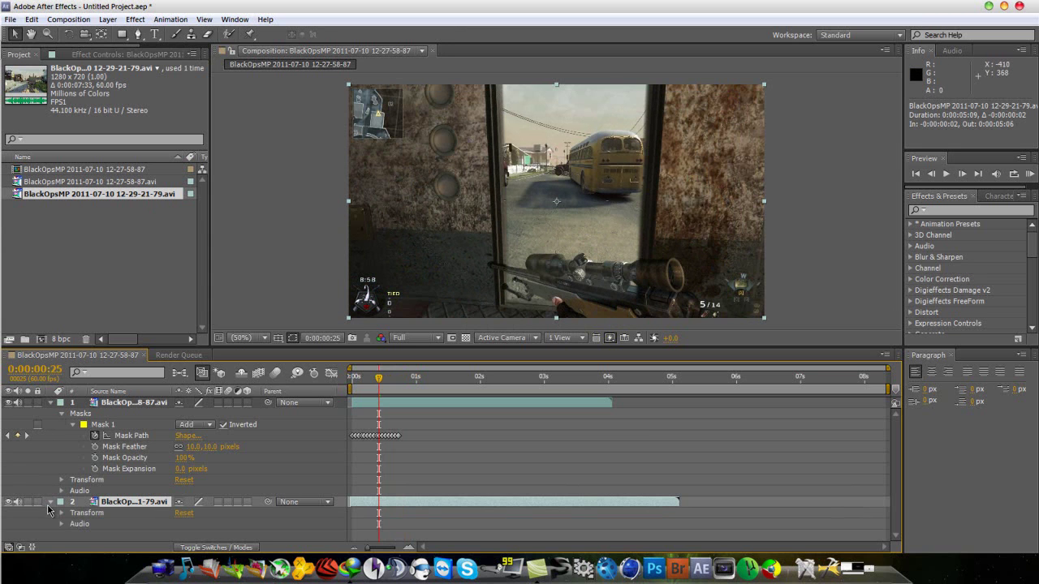
pyautogui.click(50, 402)
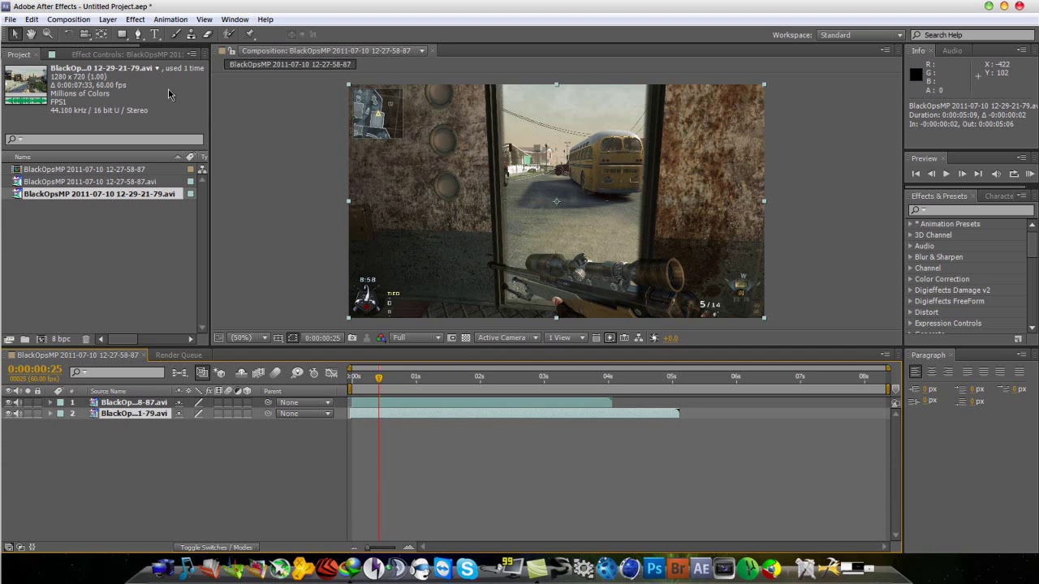
pyautogui.click(135, 19)
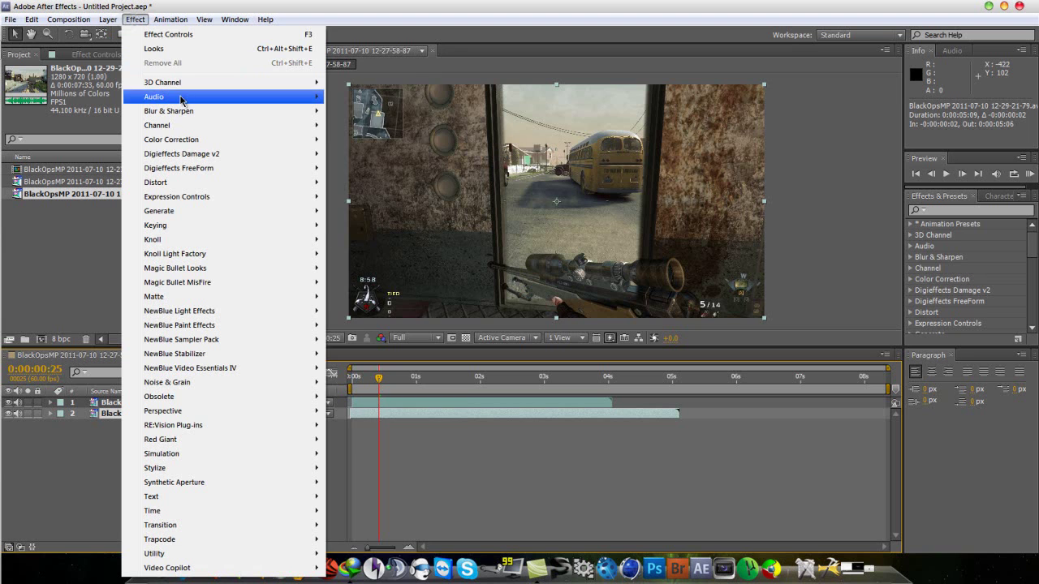
pyautogui.moveTo(196, 143)
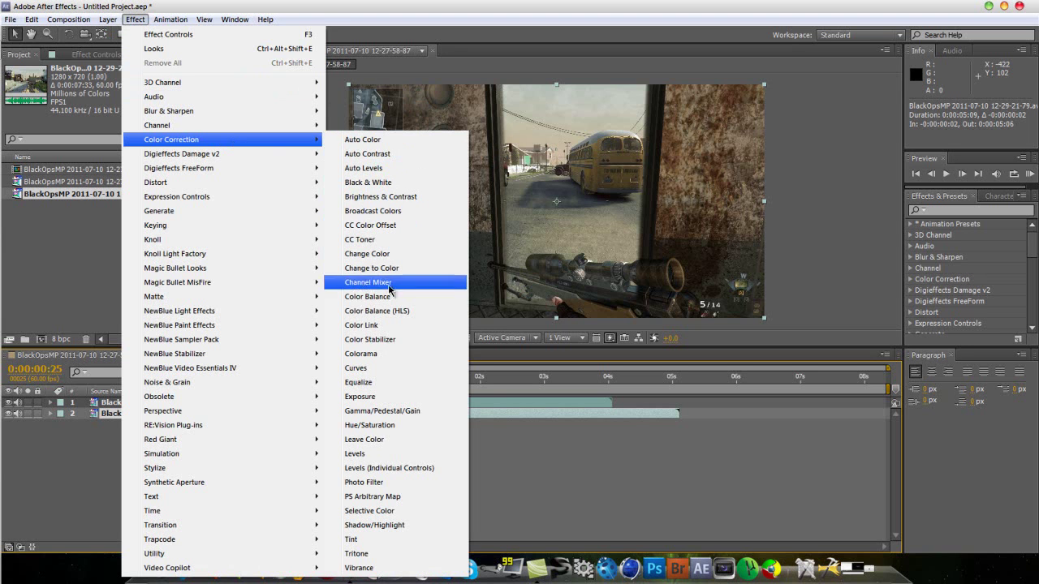
pyautogui.click(385, 367)
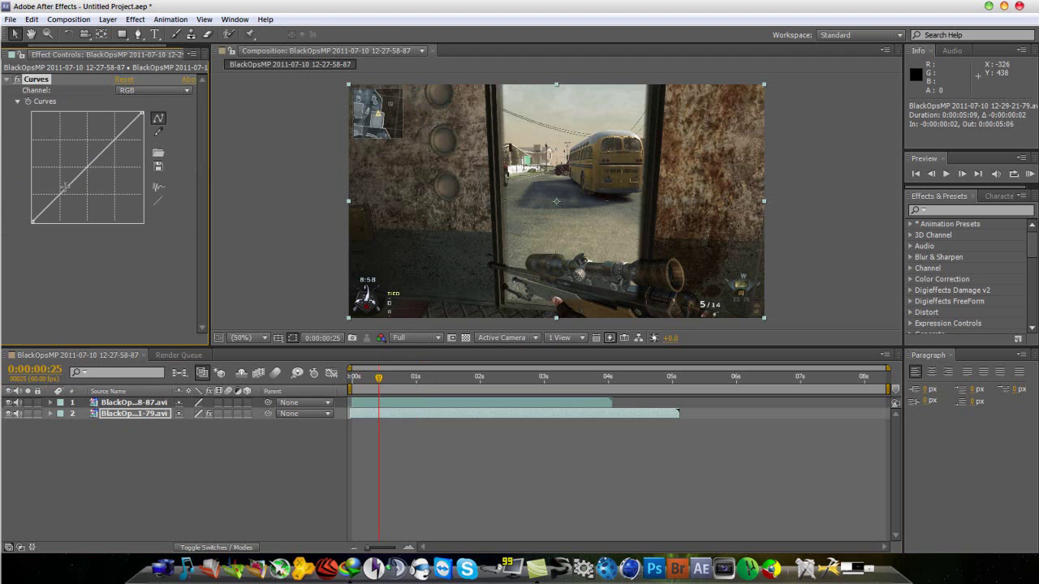
pyautogui.moveTo(64, 187); pyautogui.dragTo(73, 205)
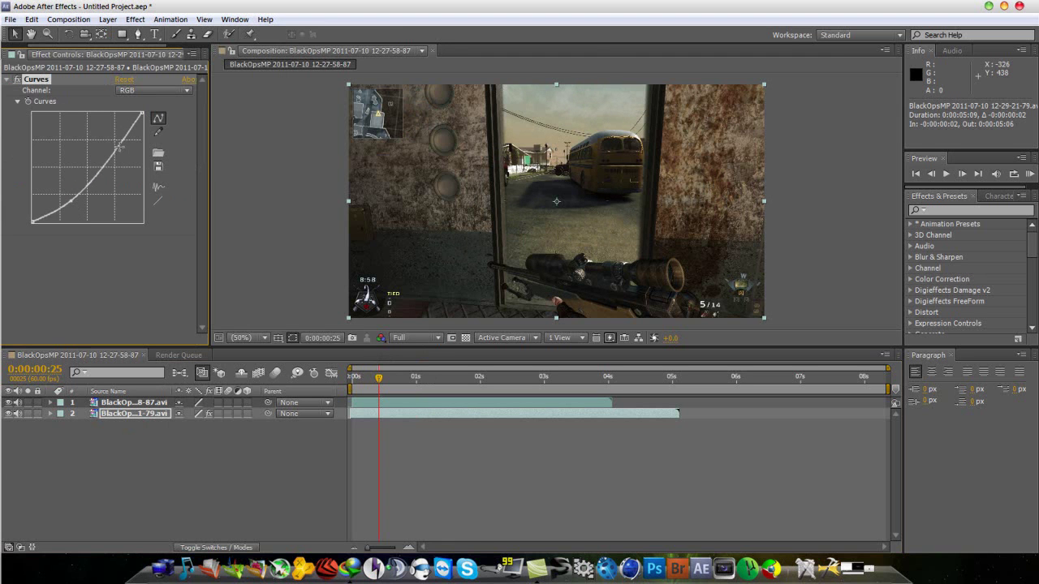
pyautogui.moveTo(120, 146); pyautogui.dragTo(129, 163)
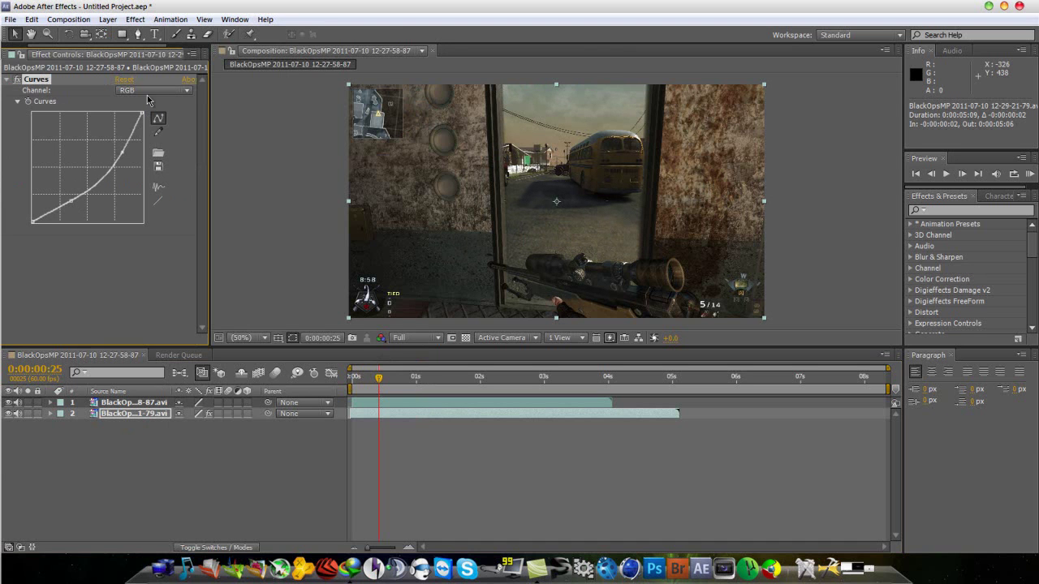
# Raise the Red curve to warm the clip and lower the Blue curve in shadows and highlights
pyautogui.click(149, 90)
pyautogui.click(143, 120)
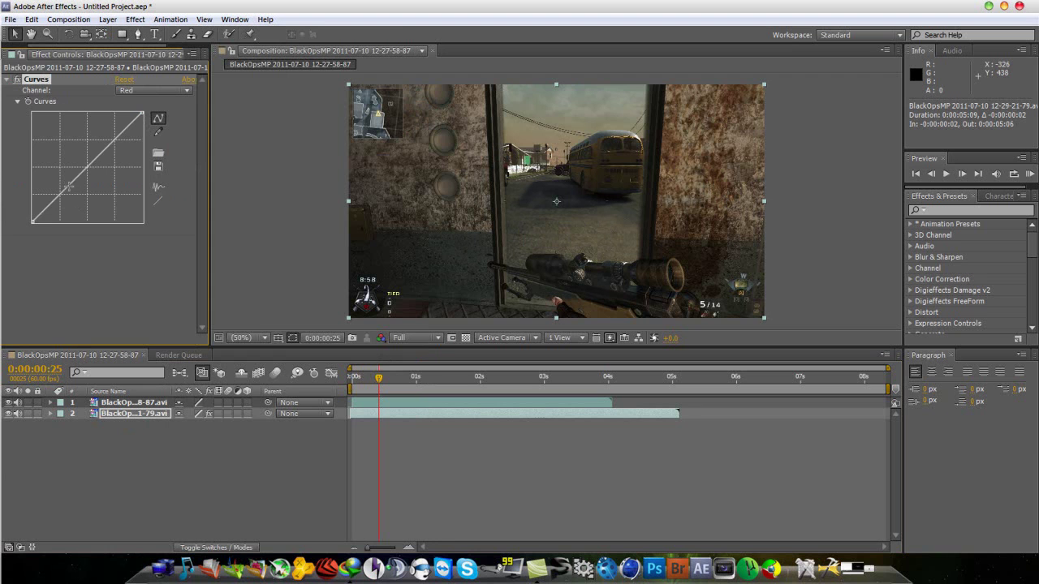
pyautogui.moveTo(69, 186); pyautogui.dragTo(91, 156)
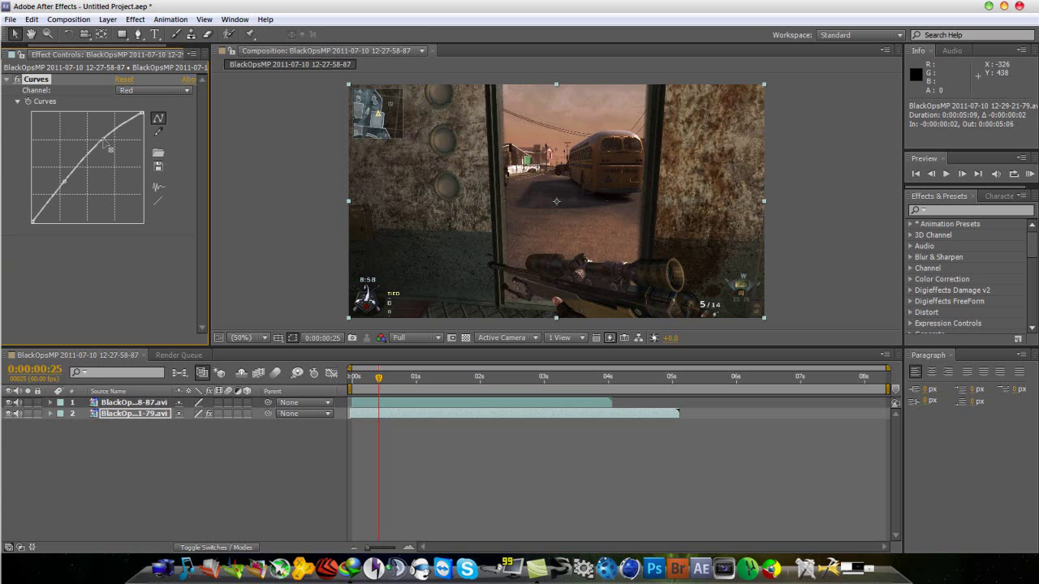
pyautogui.click(154, 92)
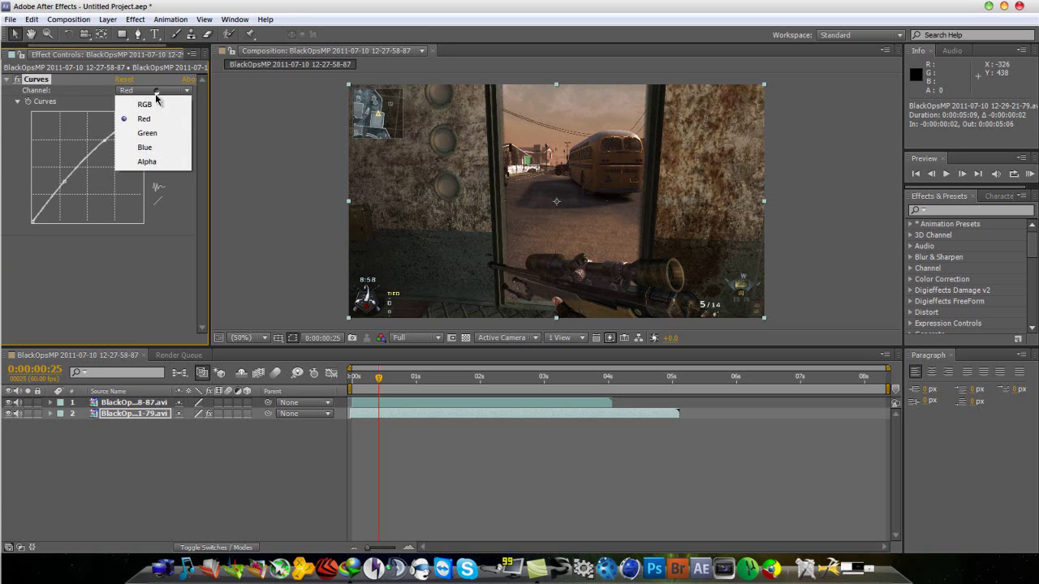
pyautogui.click(148, 150)
pyautogui.moveTo(60, 188); pyautogui.dragTo(68, 203)
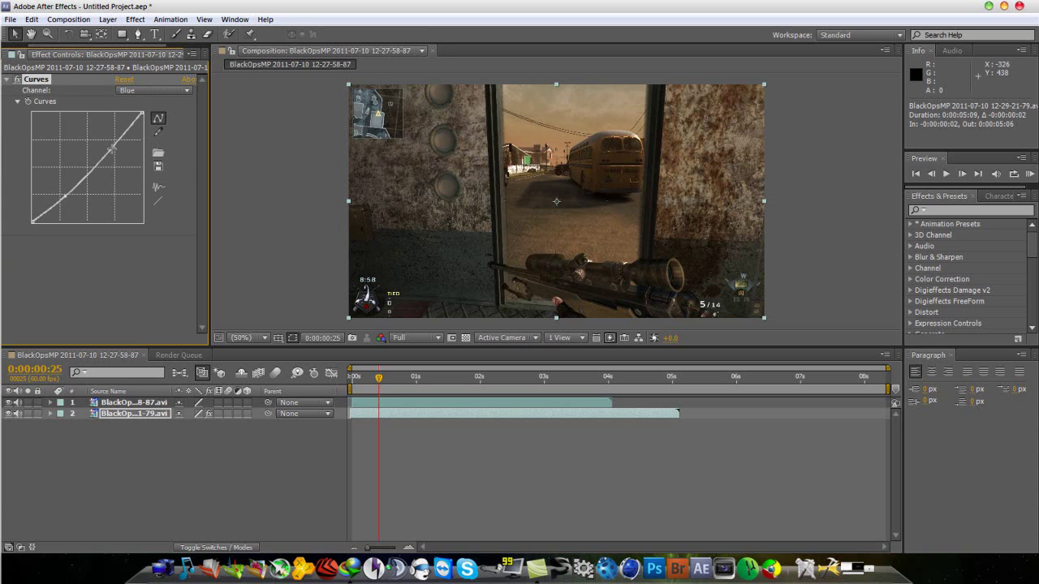
pyautogui.moveTo(112, 150); pyautogui.dragTo(114, 154)
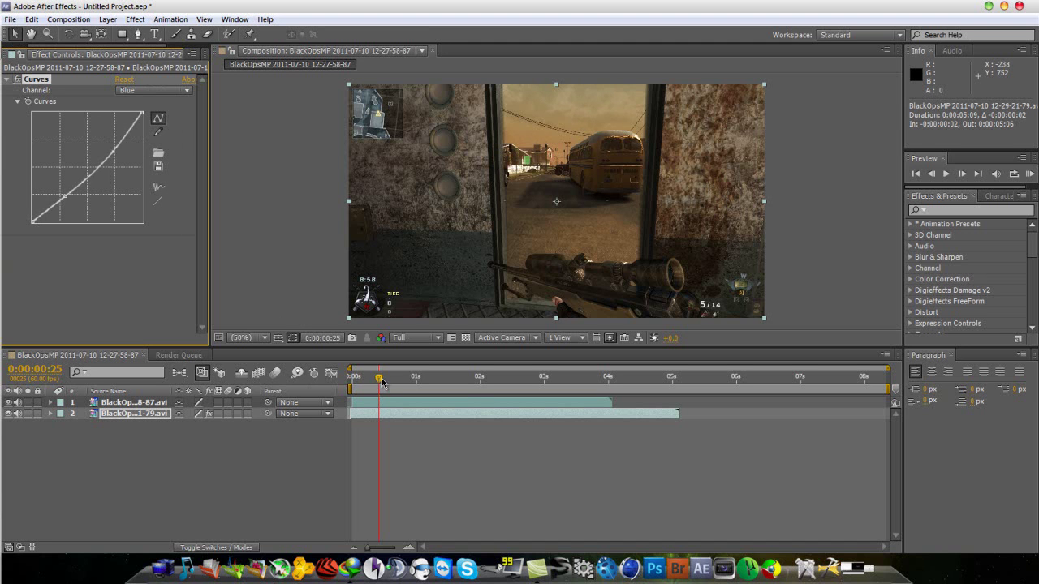
pyautogui.moveTo(380, 379); pyautogui.dragTo(351, 390)
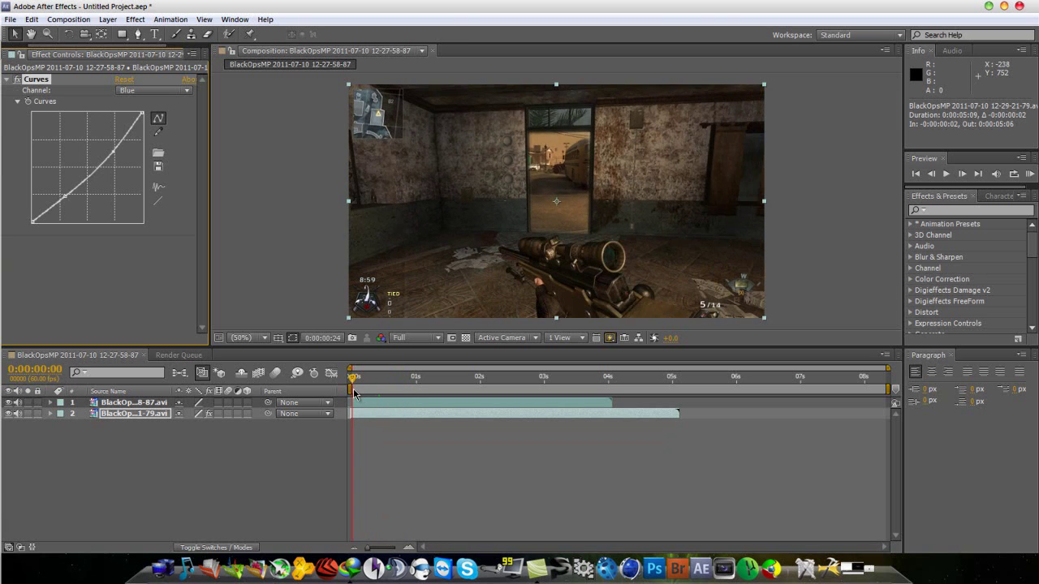
# Deselect the layers and add Adjustment Layer 1 above both footage clips
pyautogui.click(132, 457)
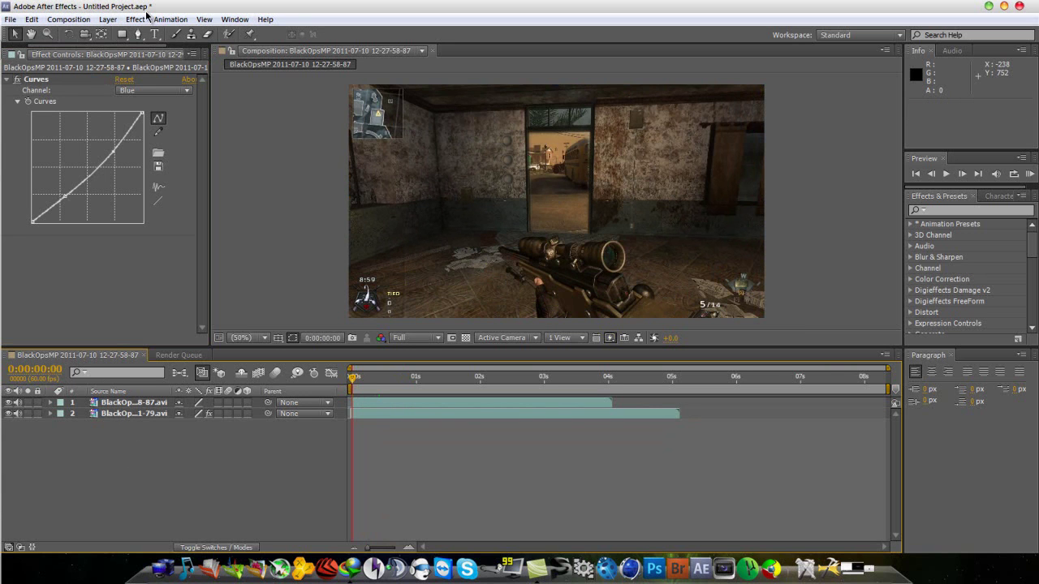
pyautogui.click(106, 20)
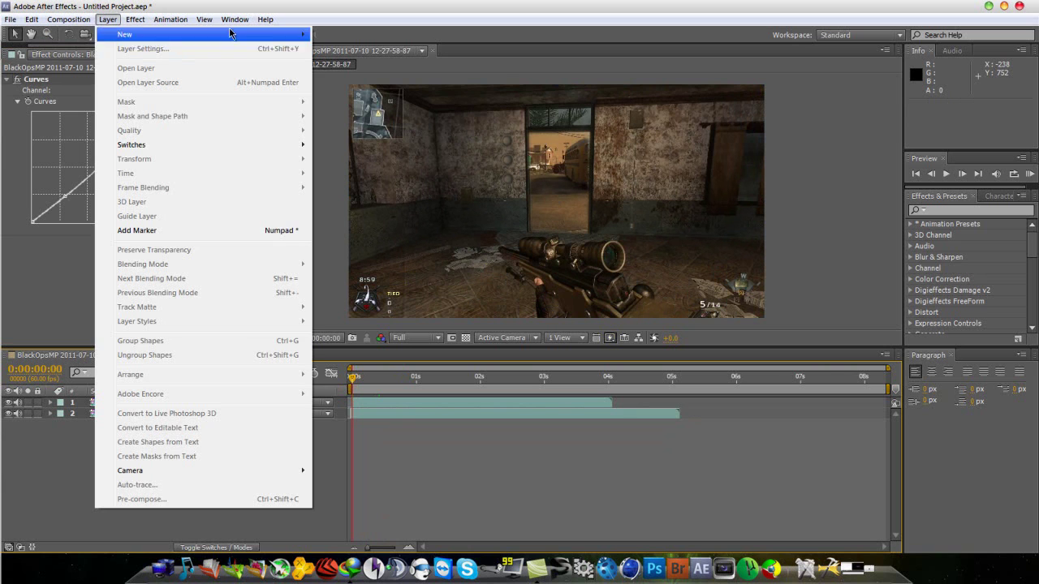
pyautogui.moveTo(296, 34)
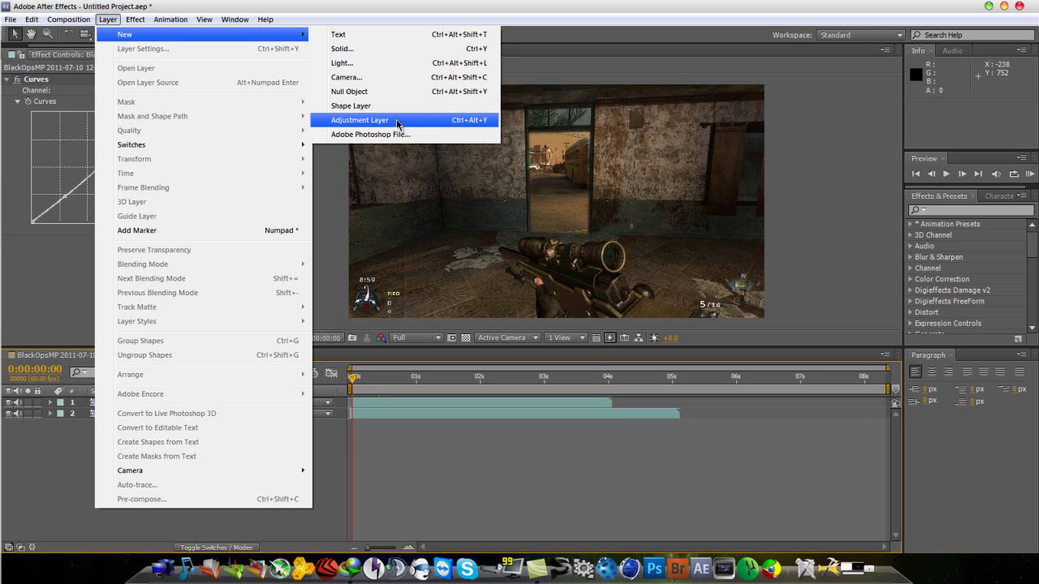
pyautogui.moveTo(91, 14)
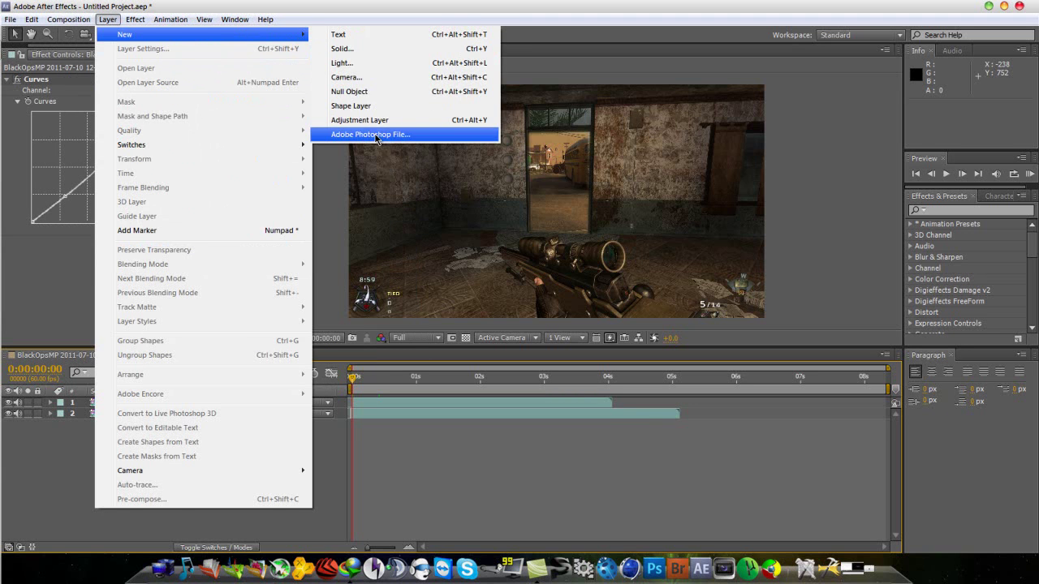
pyautogui.click(378, 120)
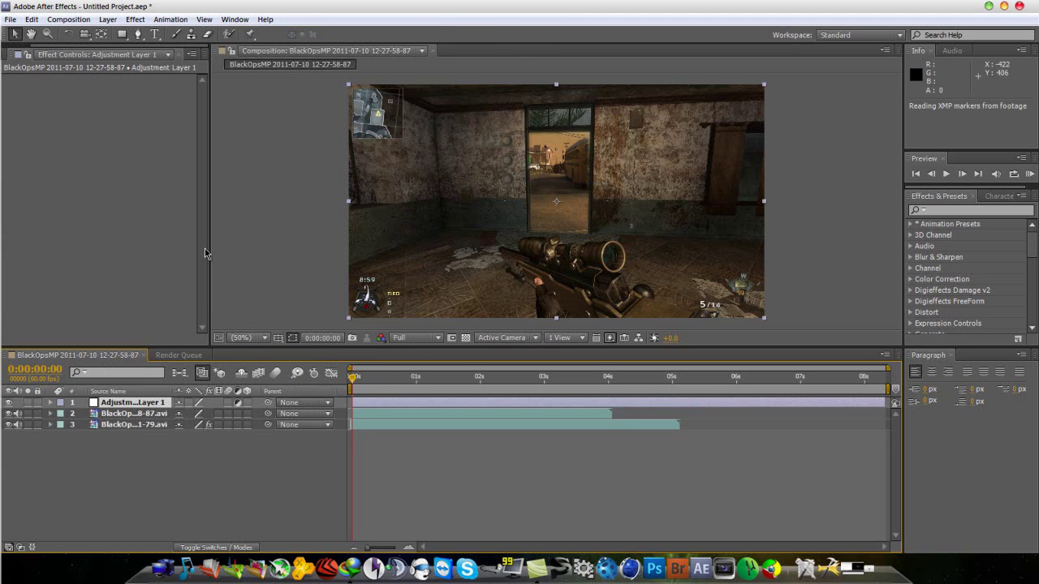
pyautogui.click(135, 18)
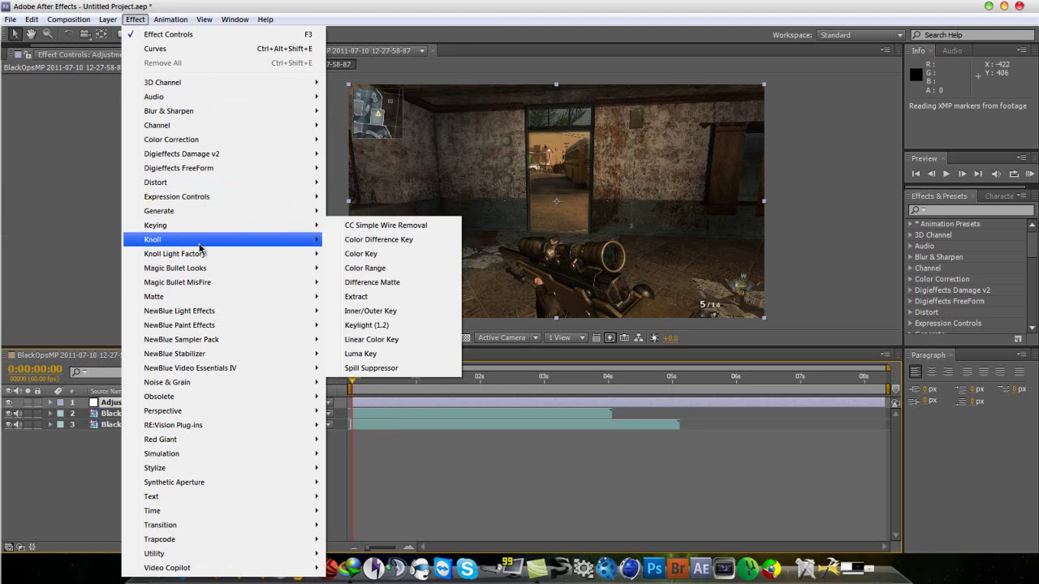
# Apply Magic Bullet Looks, compare the Blue Sky and Basil presets, and keep Blue Sky
pyautogui.moveTo(203, 273)
pyautogui.click(354, 267)
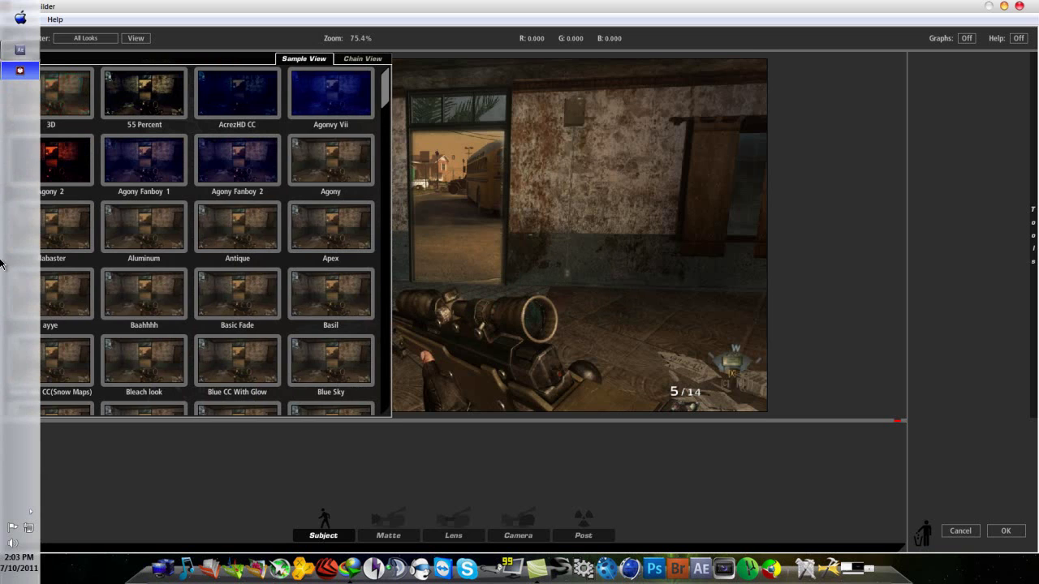
pyautogui.click(320, 382)
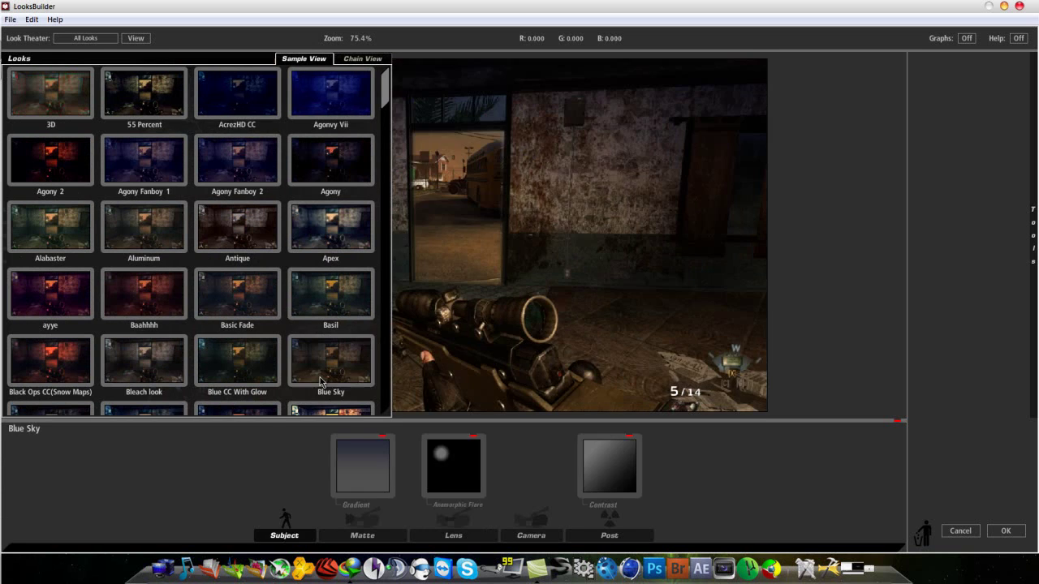
pyautogui.click(336, 313)
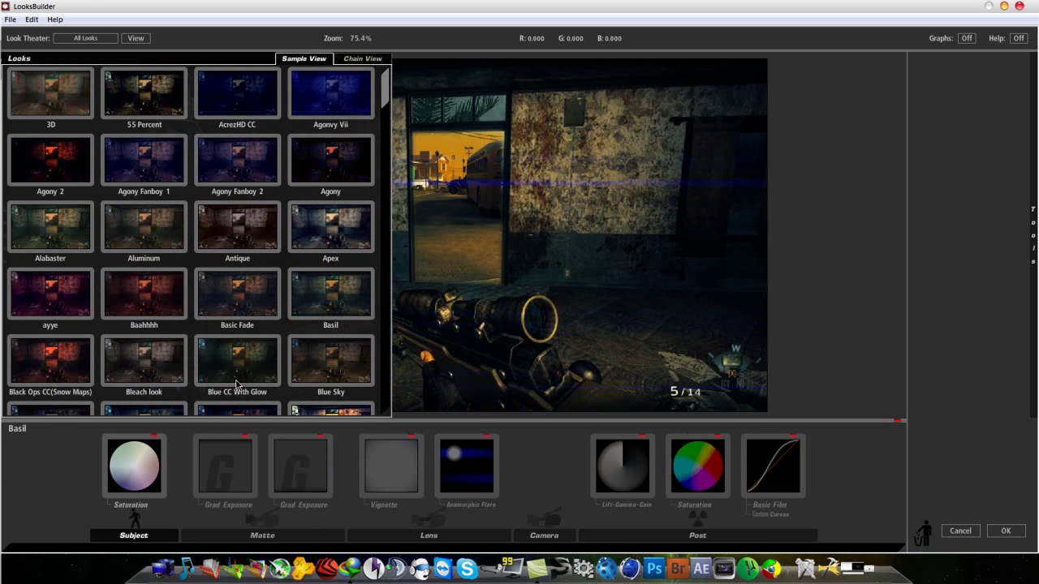
pyautogui.click(353, 362)
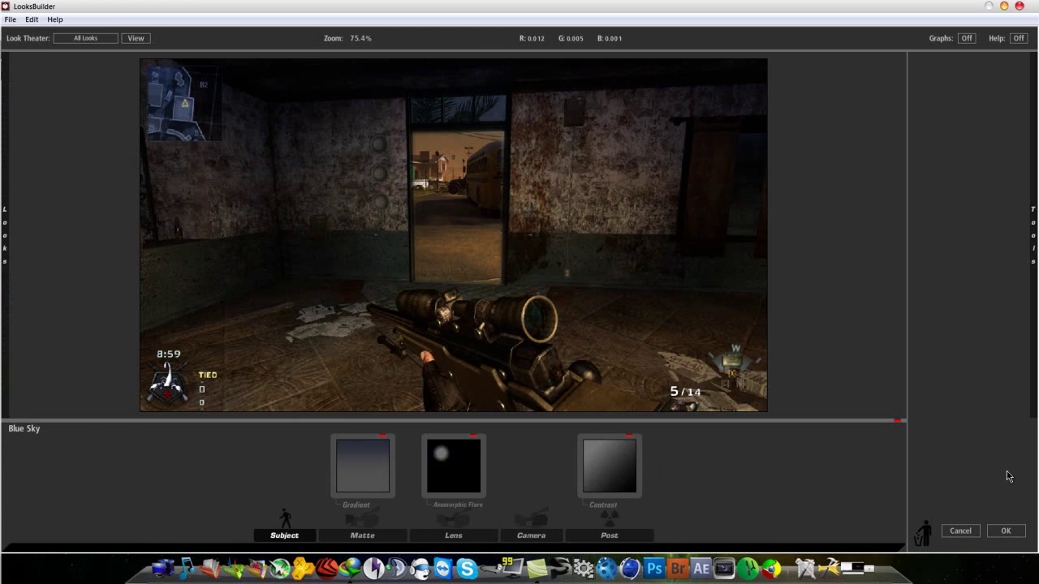
pyautogui.click(1005, 530)
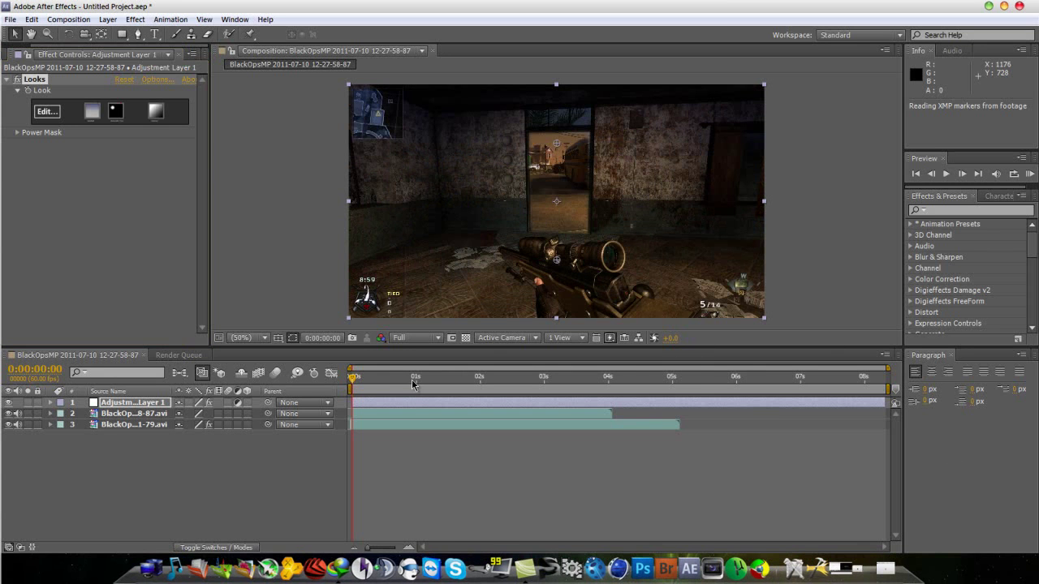
# End the work area at about 4 seconds and trim the composition to it
pyautogui.moveTo(357, 387)
pyautogui.mouseDown()
pyautogui.moveTo(470, 412)
pyautogui.moveTo(361, 398)
pyautogui.mouseUp()
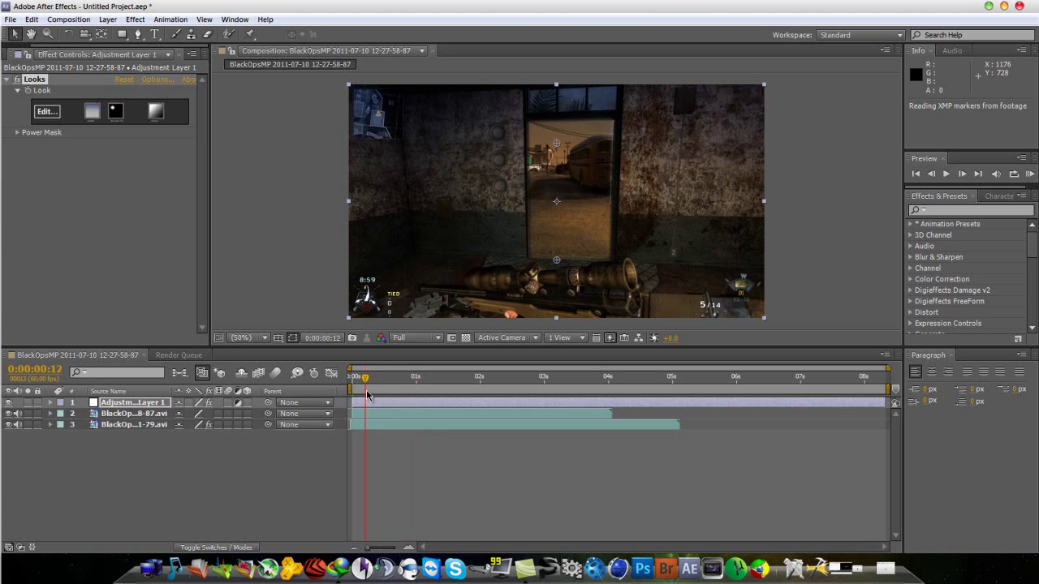
pyautogui.moveTo(886, 386); pyautogui.dragTo(615, 399)
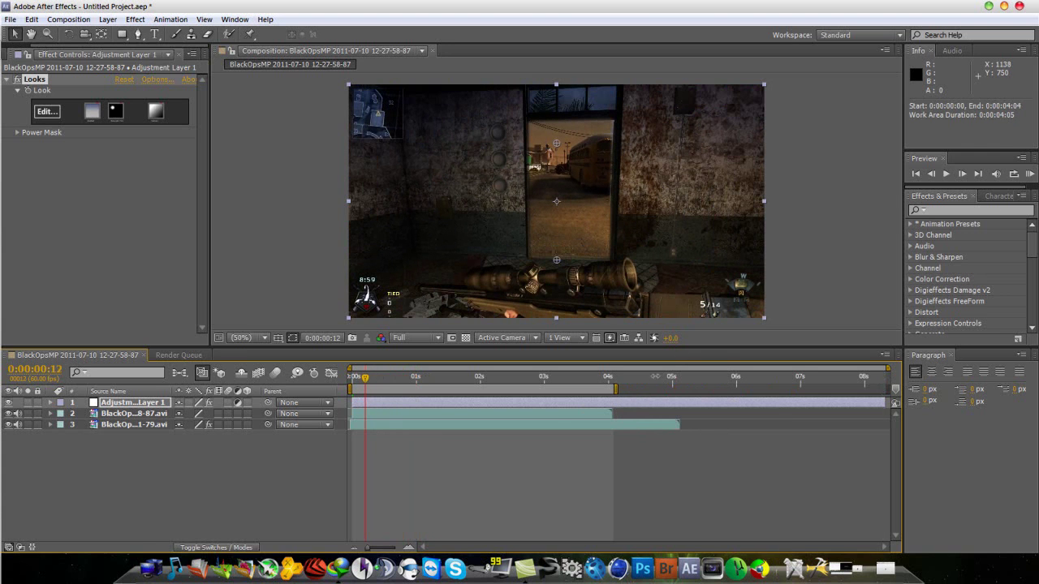
pyautogui.rightClick(551, 403)
pyautogui.click(608, 424)
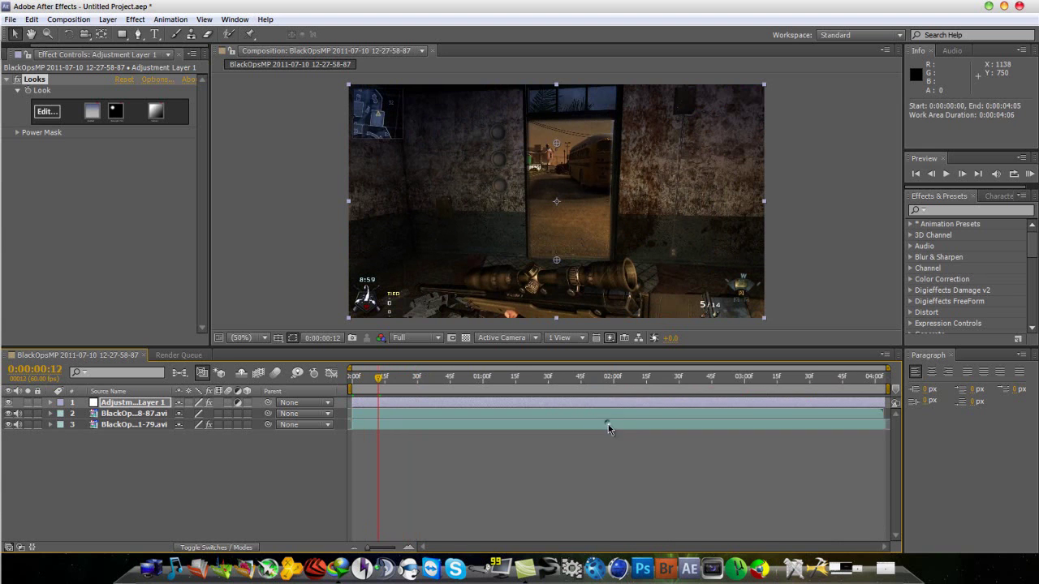
# Run a RAM preview of the composition at Half resolution
pyautogui.click(1030, 174)
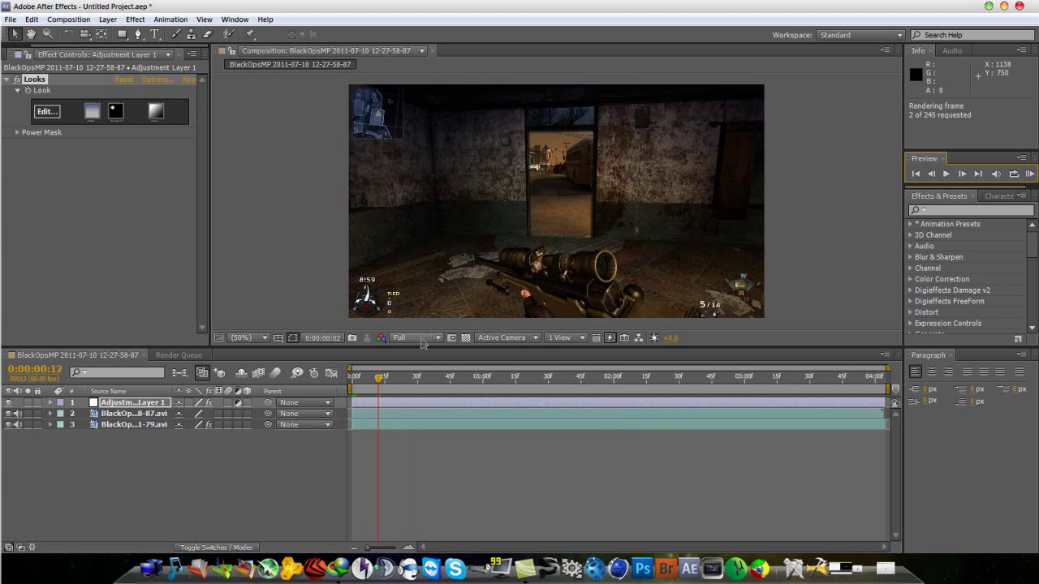
pyautogui.click(421, 339)
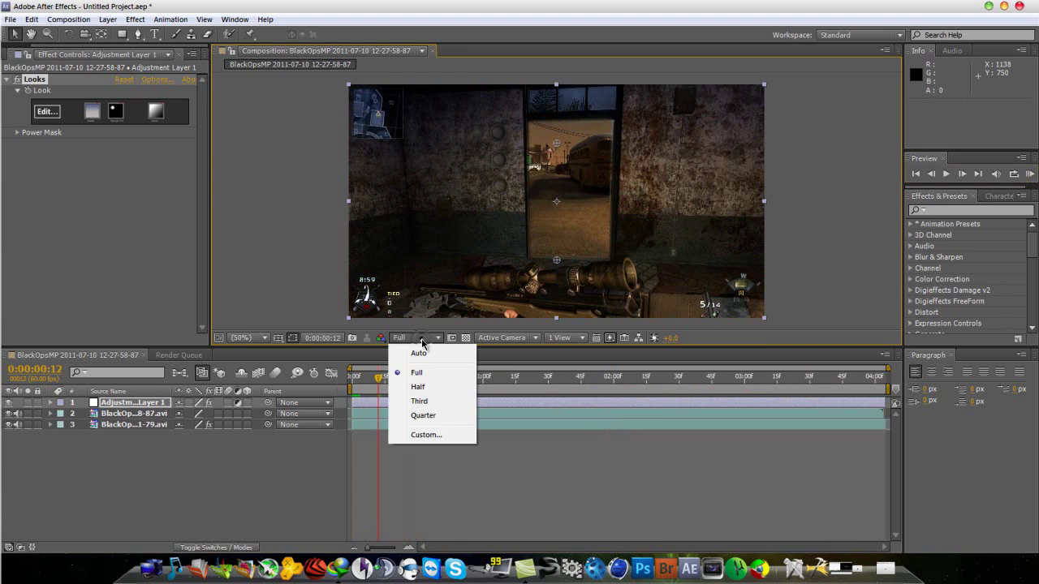
pyautogui.click(428, 387)
pyautogui.click(1029, 174)
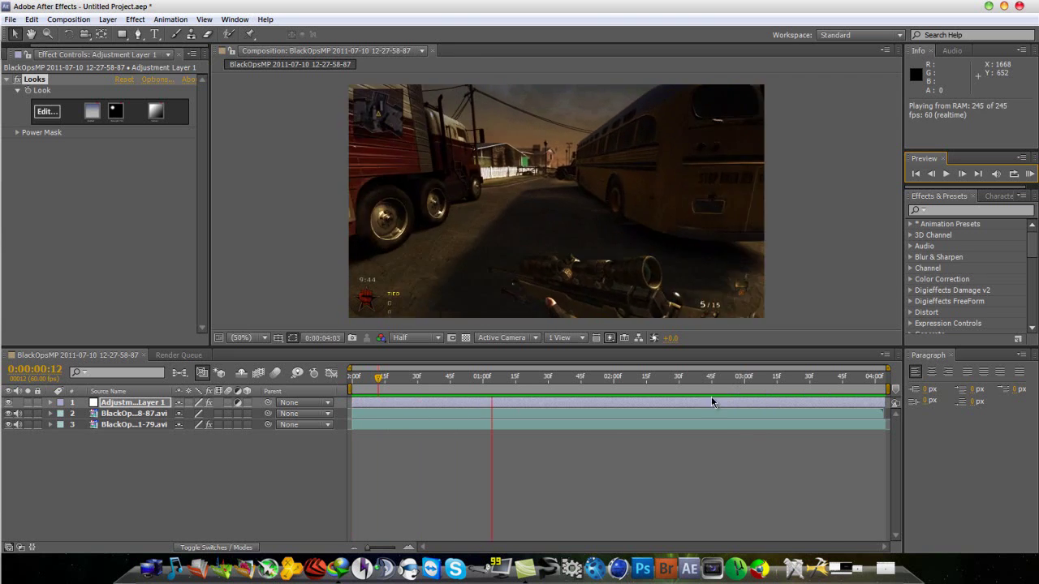
pyautogui.click(1031, 174)
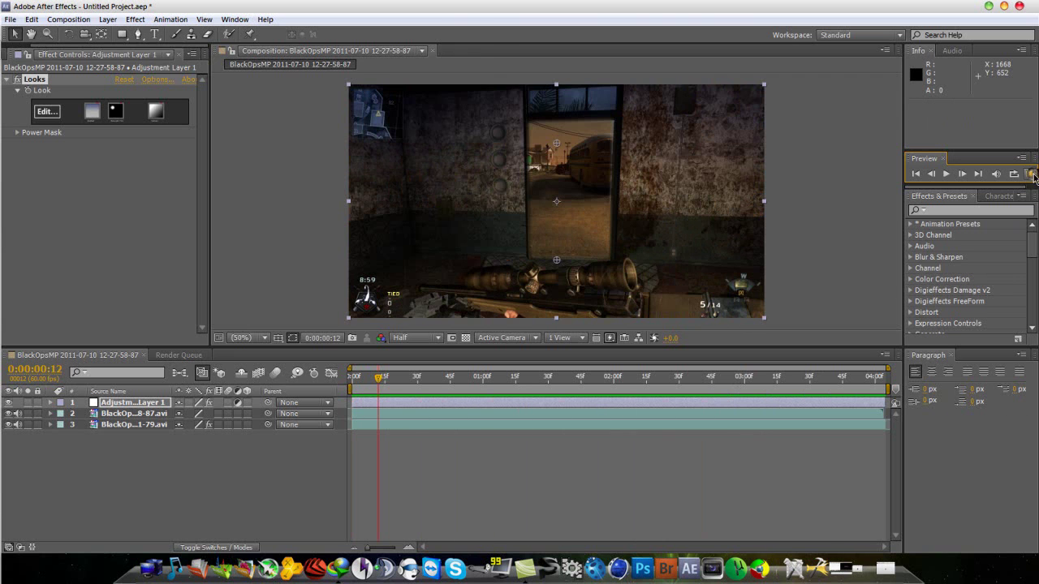
pyautogui.moveTo(380, 383); pyautogui.dragTo(520, 427)
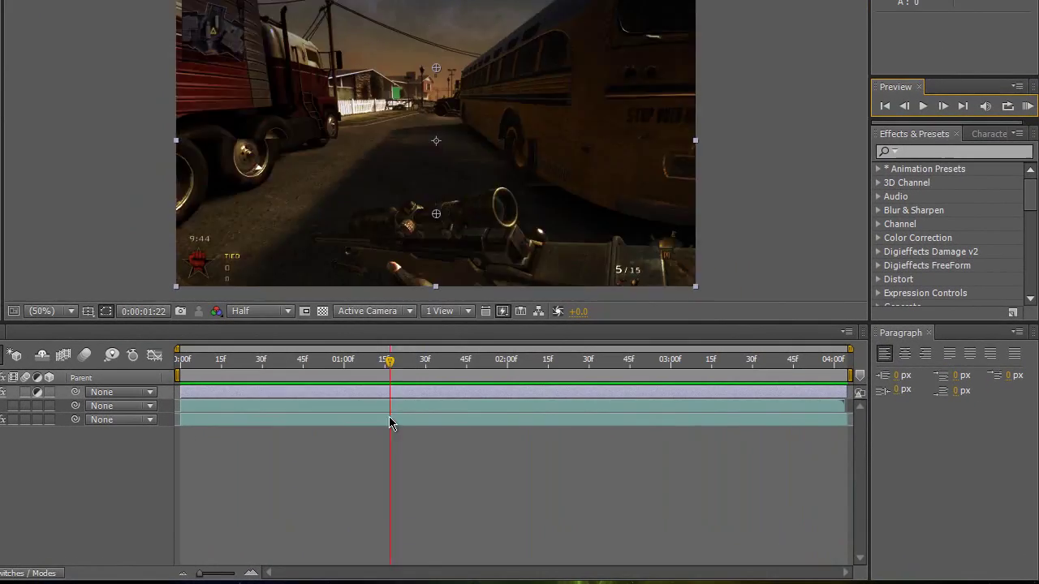
pyautogui.moveTo(388, 416); pyautogui.dragTo(184, 372)
pyautogui.click(233, 369)
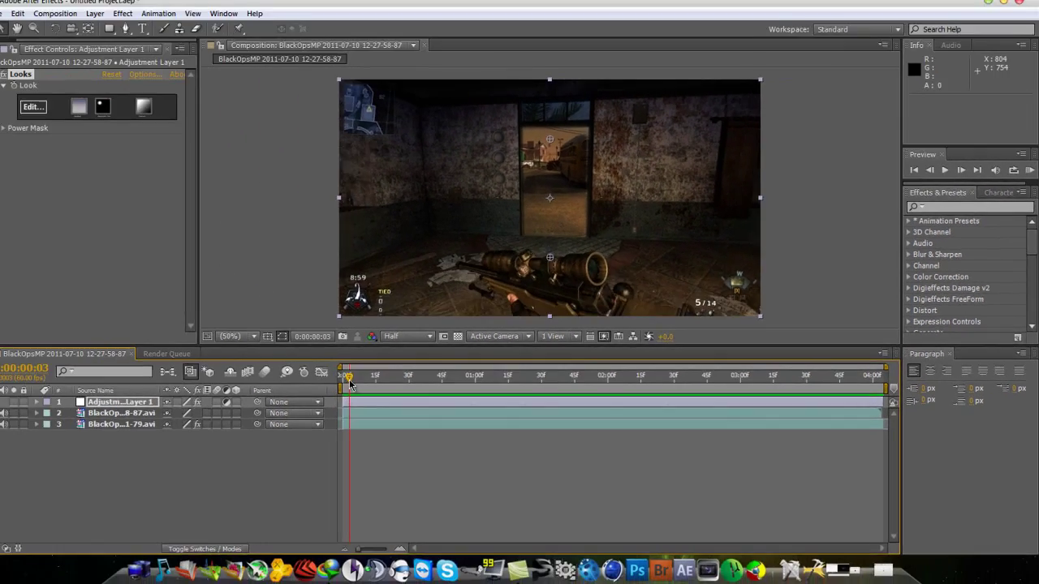
pyautogui.moveTo(356, 386); pyautogui.dragTo(349, 427)
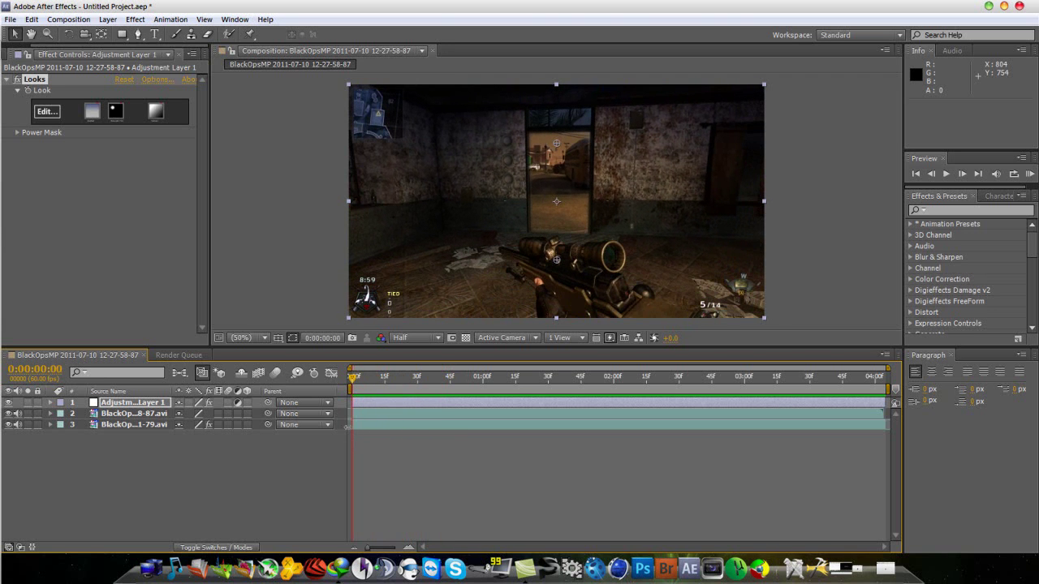